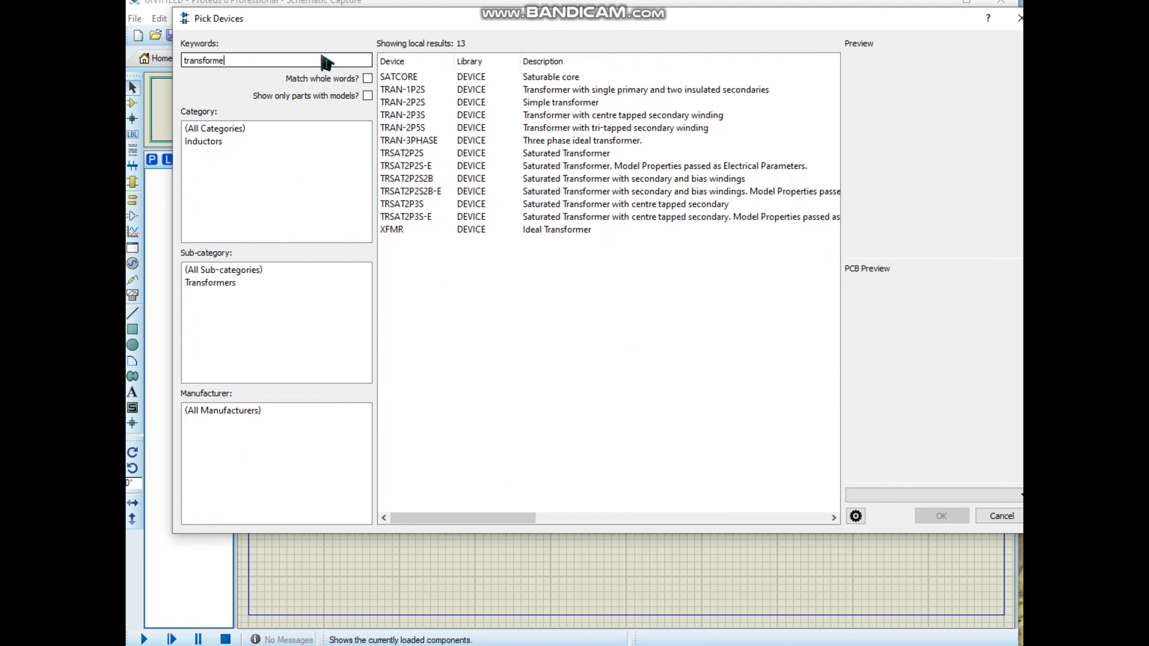
Step: Search the device library for a transformer and add the ideal transformer XFMR to the devices list
{"action": "type", "text": "r"}
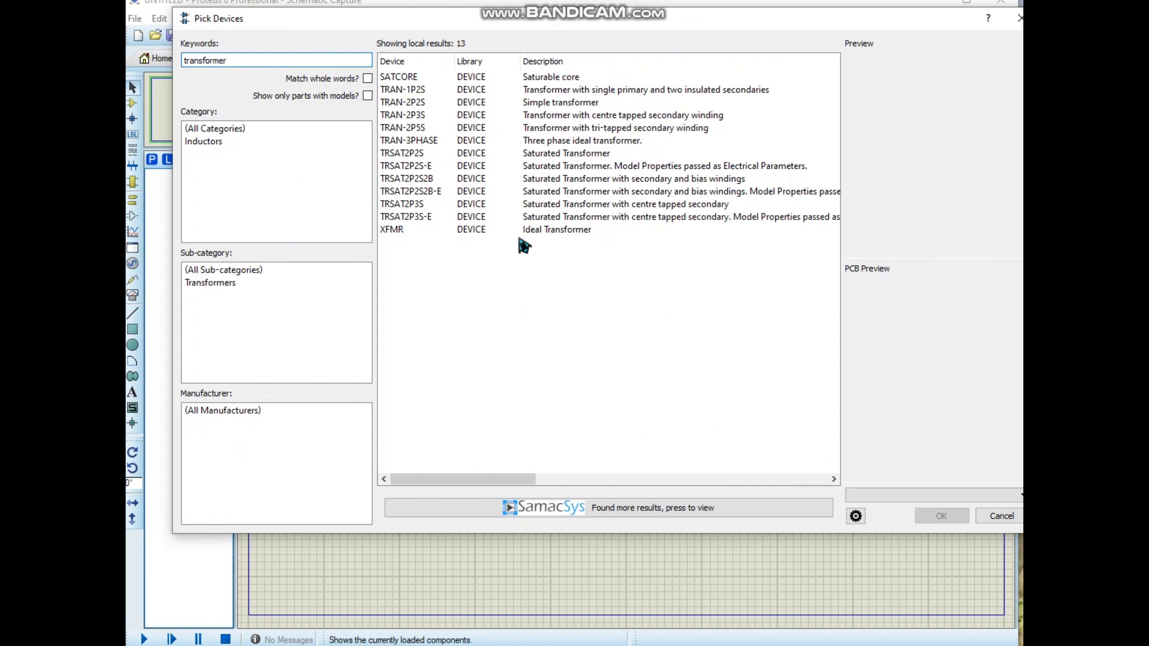
{"action": "left_click", "coordinate": [564, 156]}
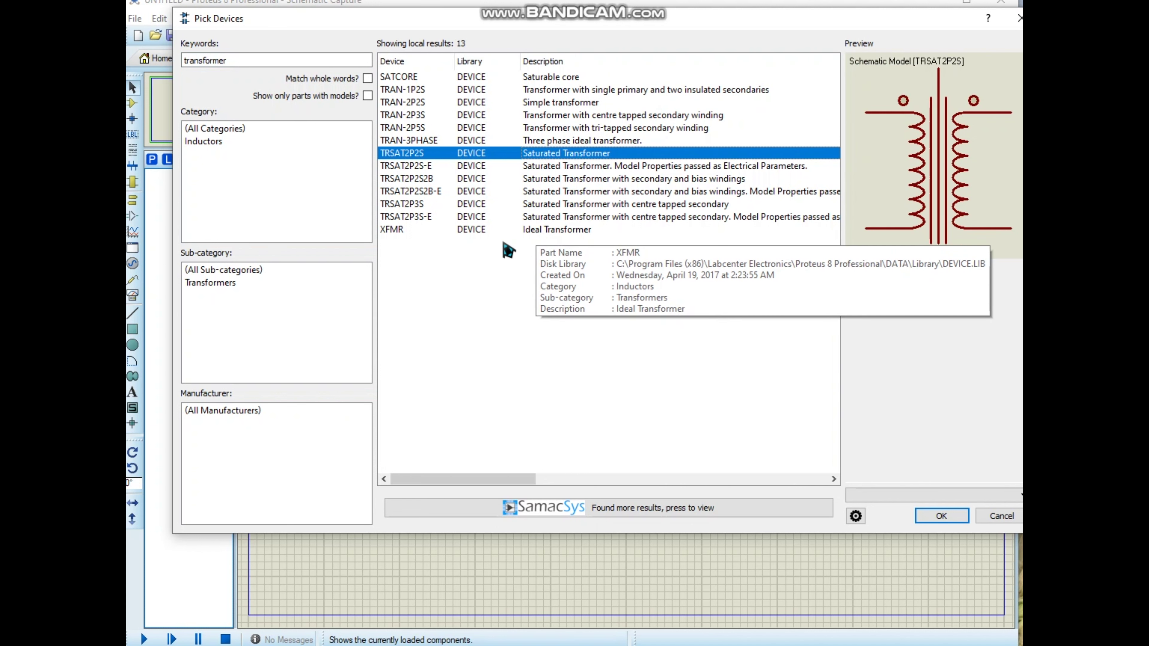
{"action": "left_click", "coordinate": [520, 231]}
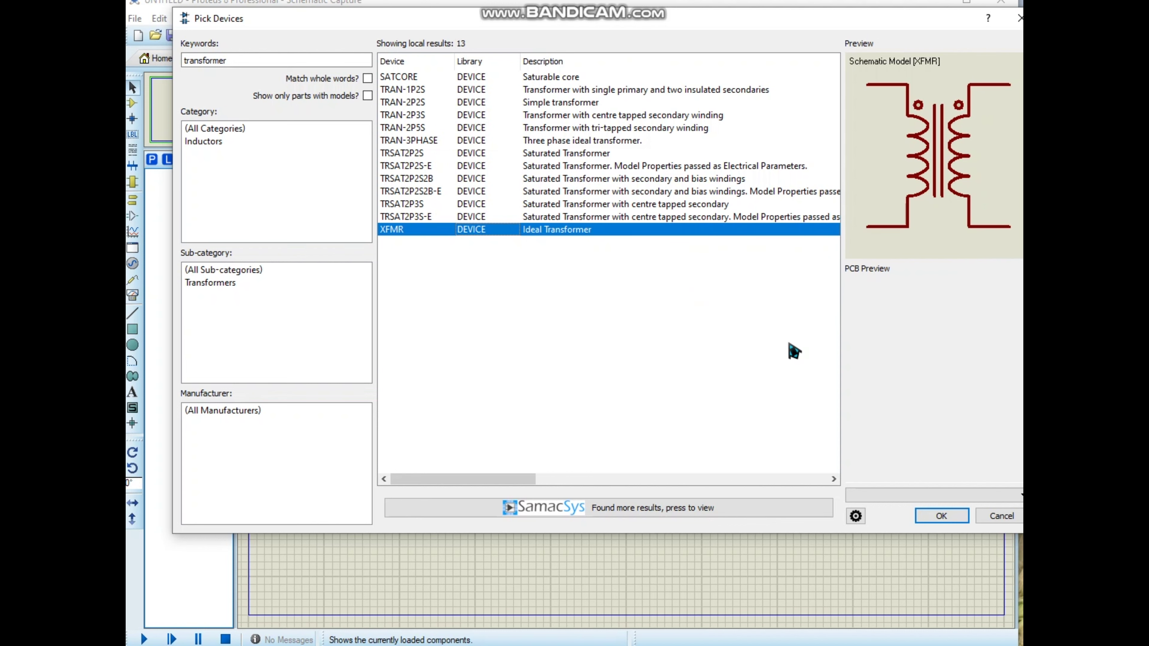
{"action": "left_click", "coordinate": [936, 517]}
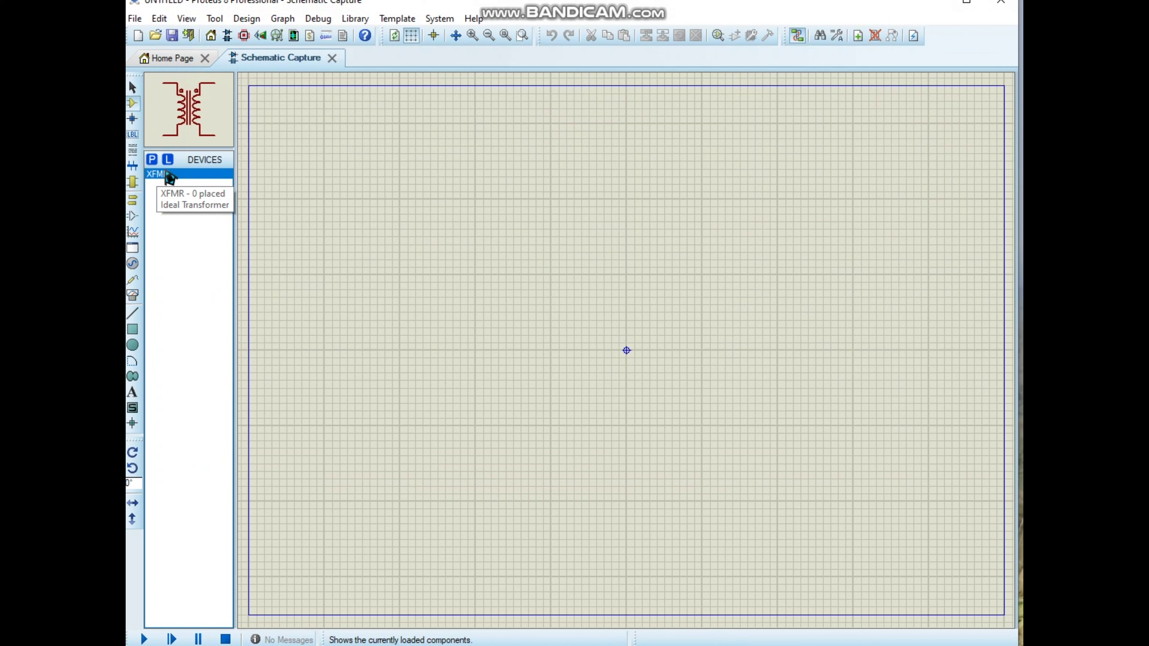
Step: Search the device library for "diode" and add the generic DIODE from the DEVICE library to the devices list
{"action": "left_click", "coordinate": [153, 159]}
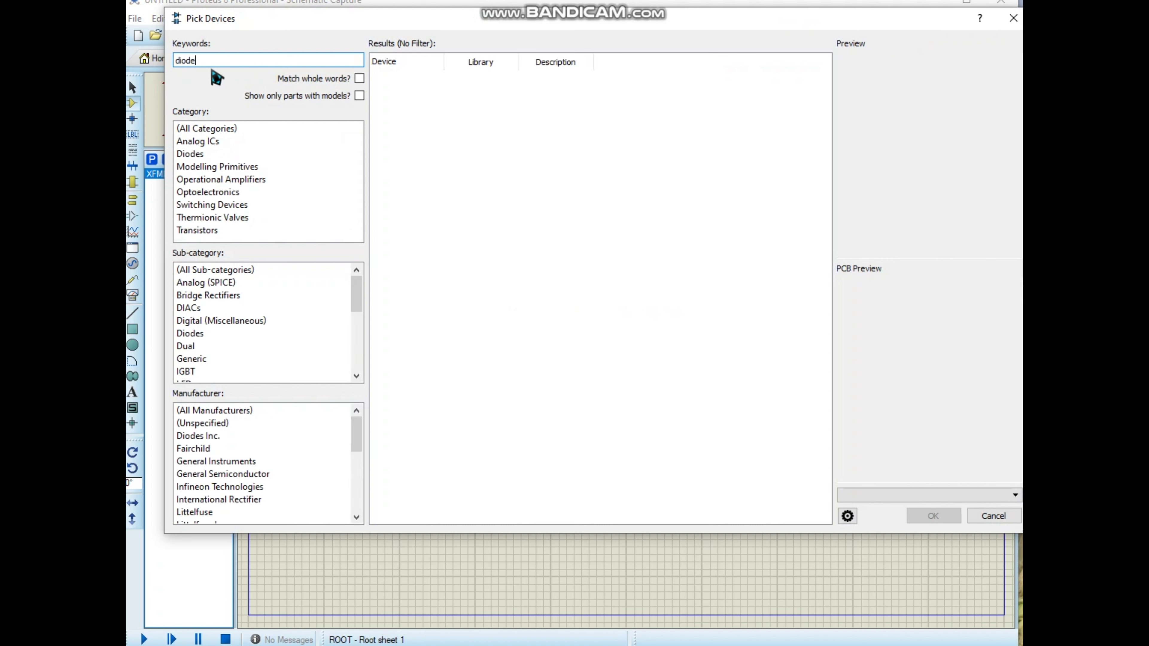
{"action": "scroll", "coordinate": [483, 299], "scroll_direction": "down", "scroll_amount": 2}
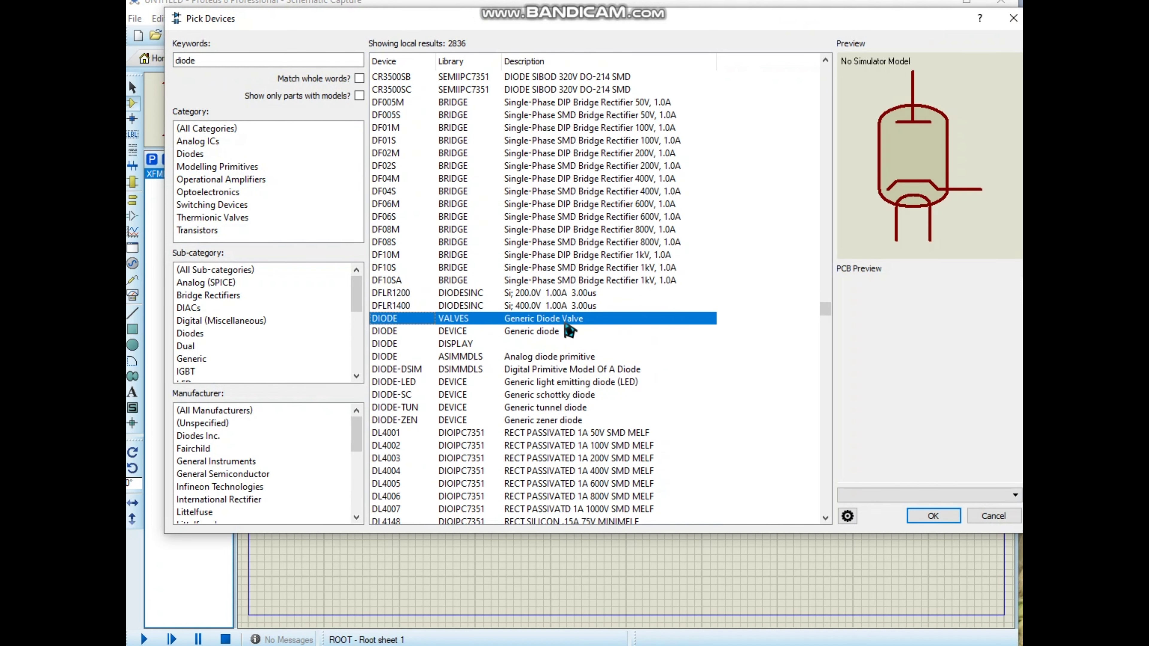
{"action": "left_click", "coordinate": [503, 335]}
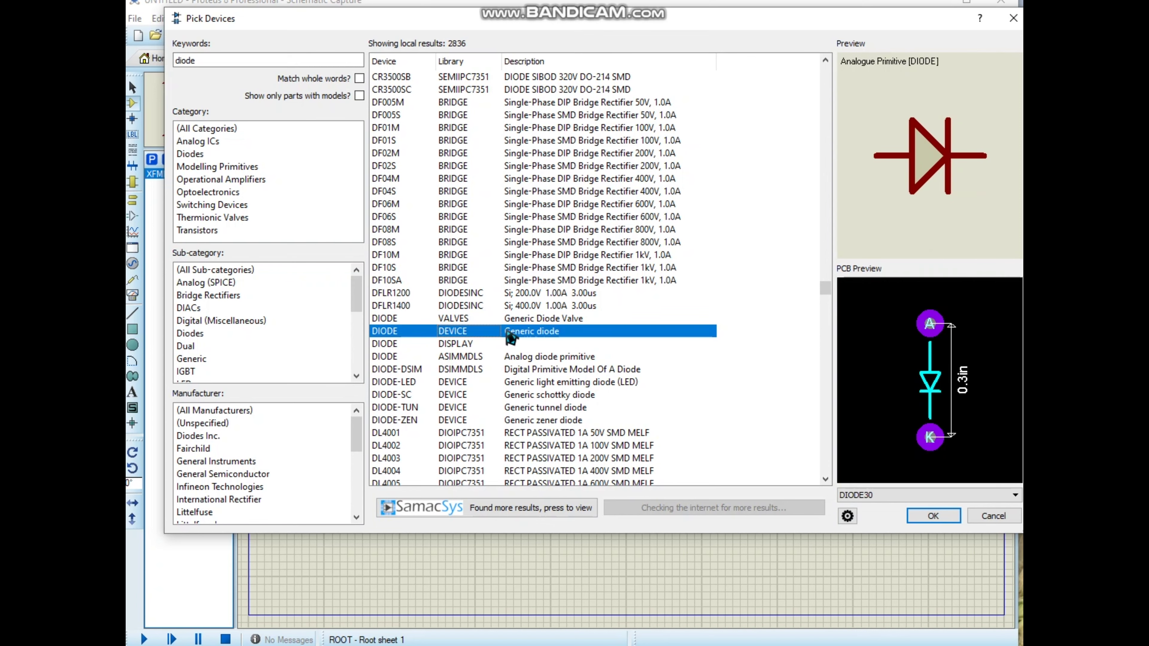
{"action": "left_click", "coordinate": [514, 320]}
{"action": "left_click", "coordinate": [520, 332]}
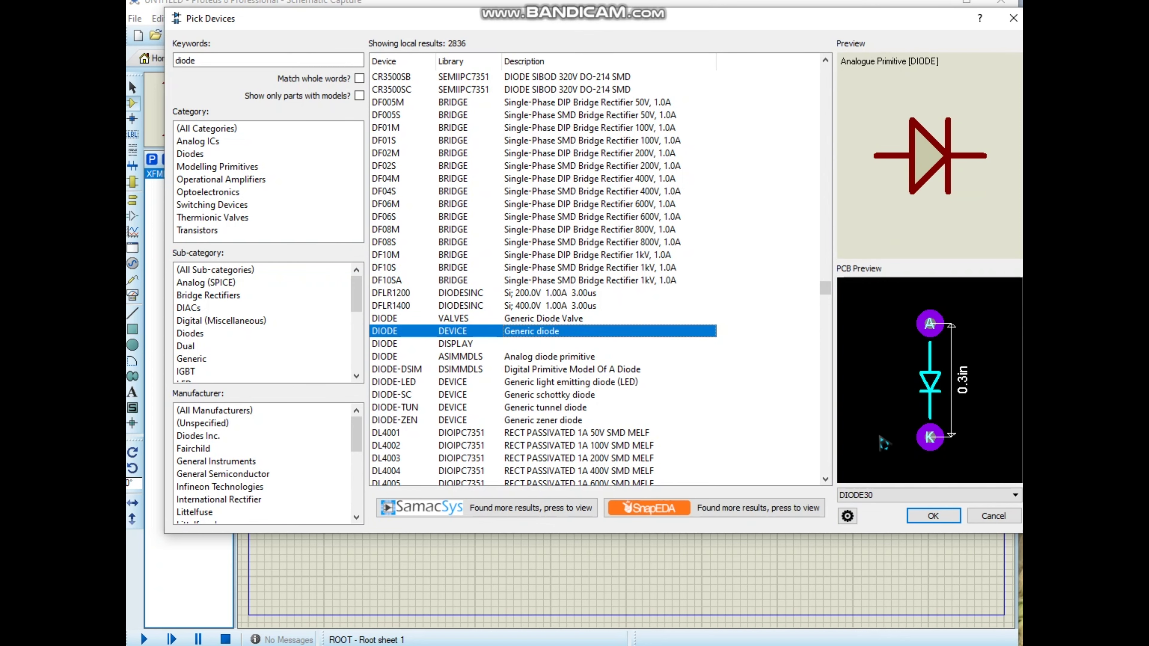
{"action": "left_click", "coordinate": [932, 516]}
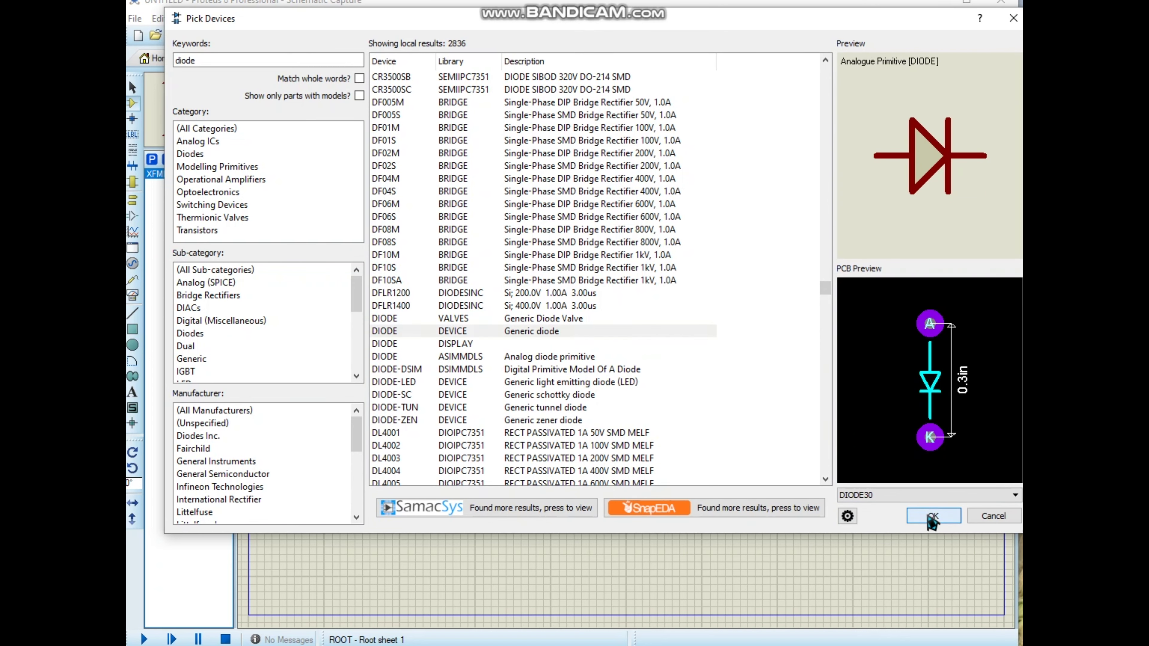
Step: Search the device library for "resistor" and add the analog resistor primitive RESISTOR from ASIMMDLS to the devices list
{"action": "left_click", "coordinate": [153, 162]}
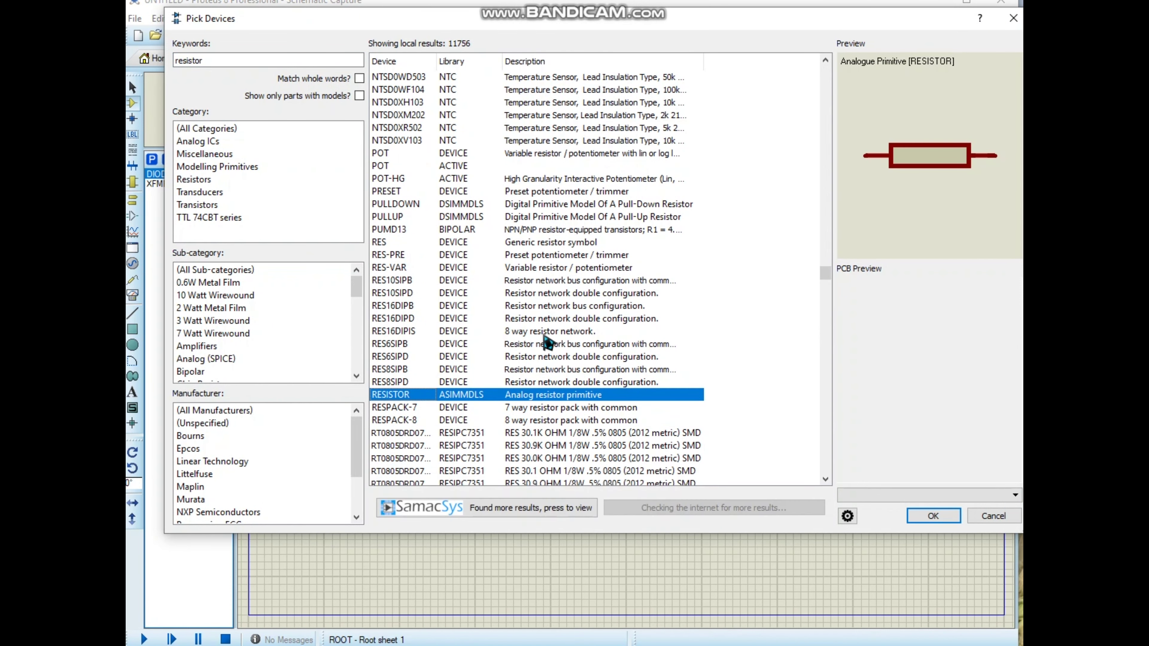
{"action": "scroll", "coordinate": [547, 344], "scroll_direction": "down", "scroll_amount": 1}
{"action": "left_click", "coordinate": [566, 359]}
{"action": "scroll", "coordinate": [565, 360], "scroll_direction": "up", "scroll_amount": 1}
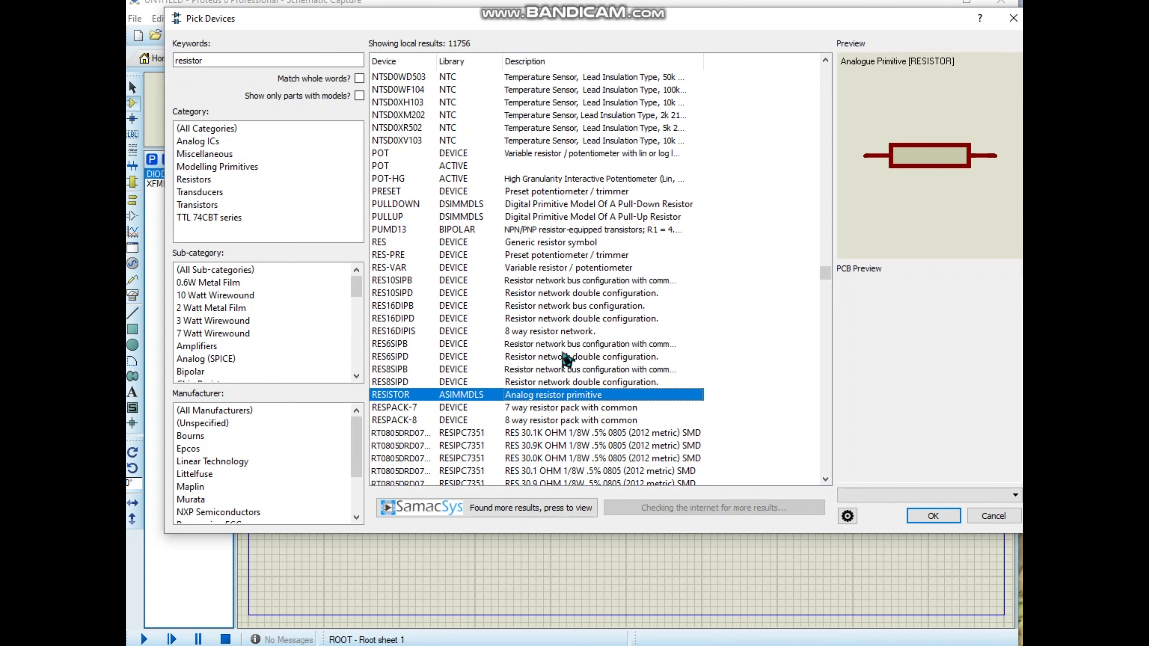
{"action": "scroll", "coordinate": [566, 360], "scroll_direction": "up", "scroll_amount": 9}
{"action": "scroll", "coordinate": [562, 372], "scroll_direction": "down", "scroll_amount": 12}
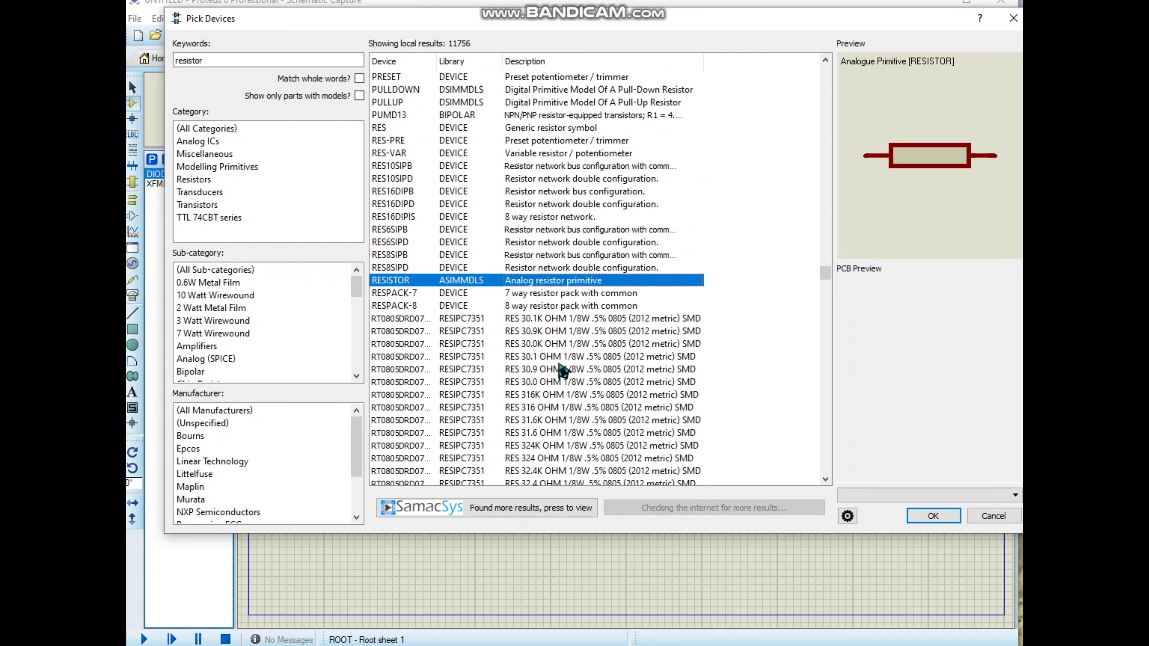
{"action": "scroll", "coordinate": [562, 371], "scroll_direction": "down", "scroll_amount": 12}
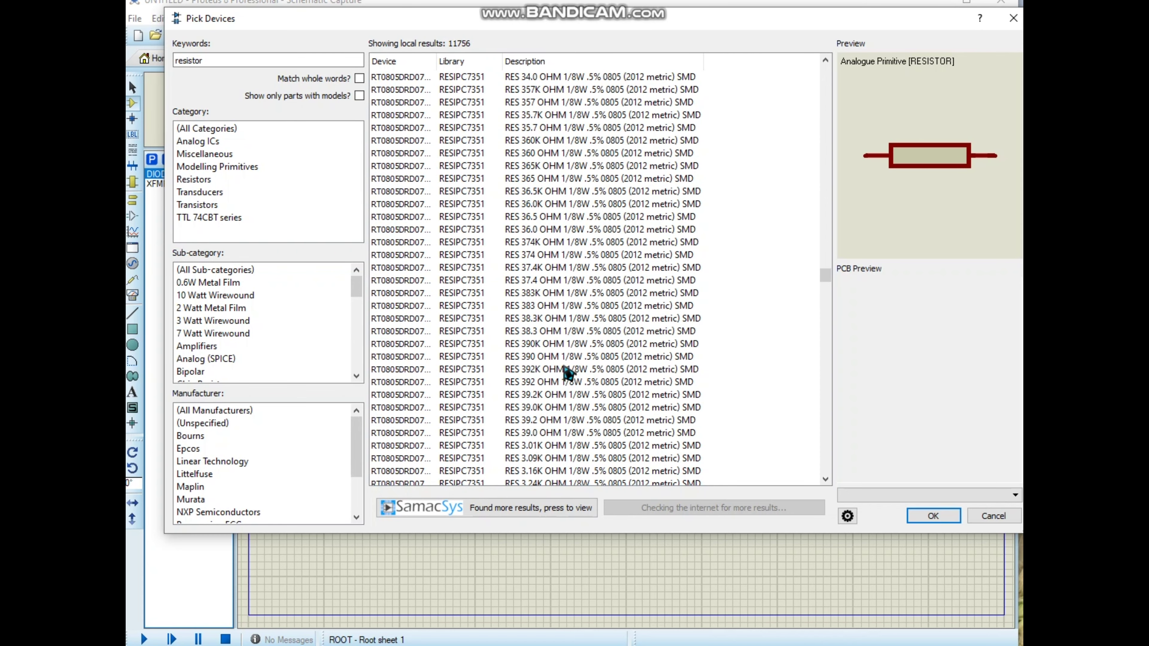
{"action": "scroll", "coordinate": [567, 374], "scroll_direction": "up", "scroll_amount": 9}
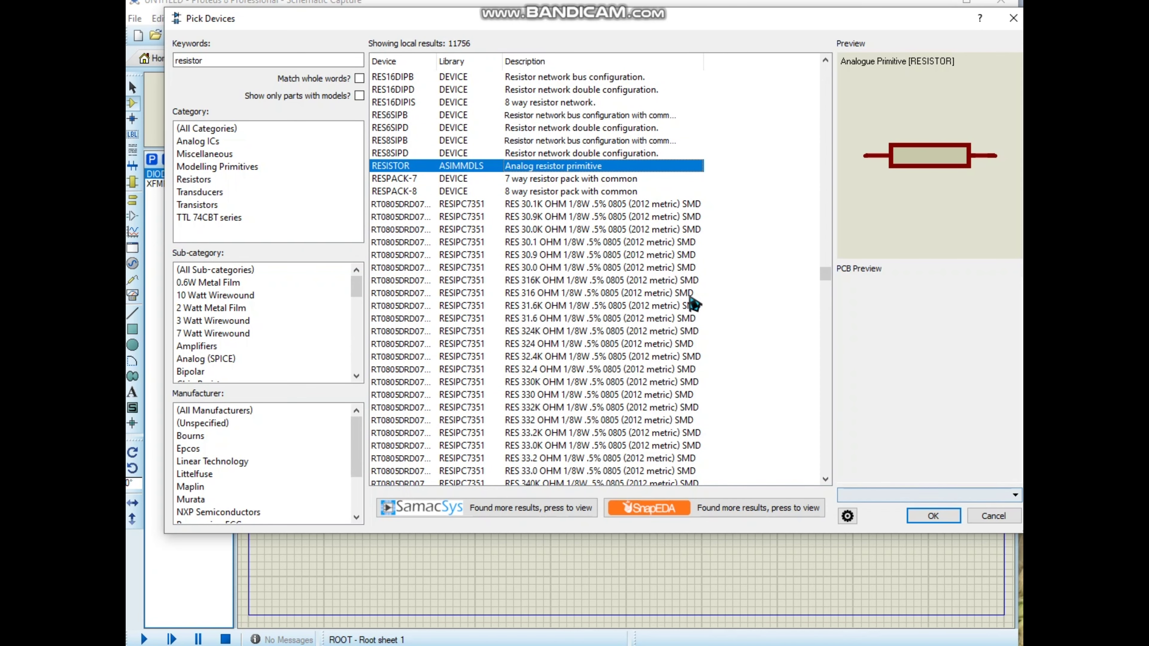
{"action": "scroll", "coordinate": [692, 305], "scroll_direction": "up", "scroll_amount": 1}
{"action": "left_click", "coordinate": [595, 221]}
{"action": "left_click", "coordinate": [593, 206]}
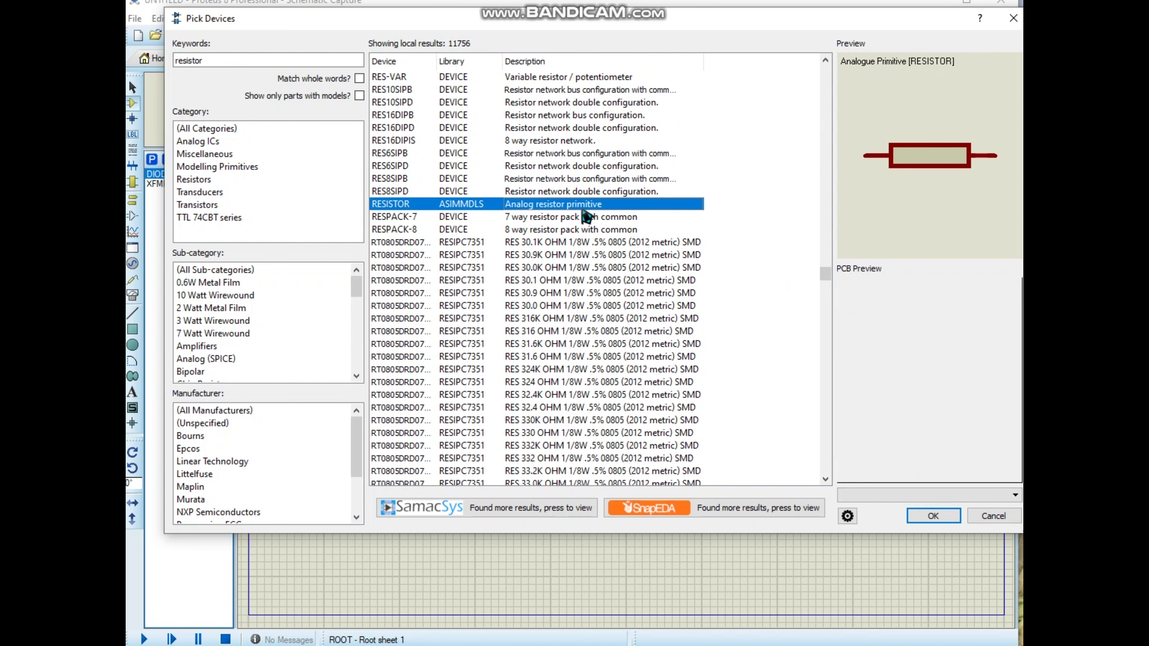
{"action": "left_click", "coordinate": [933, 516]}
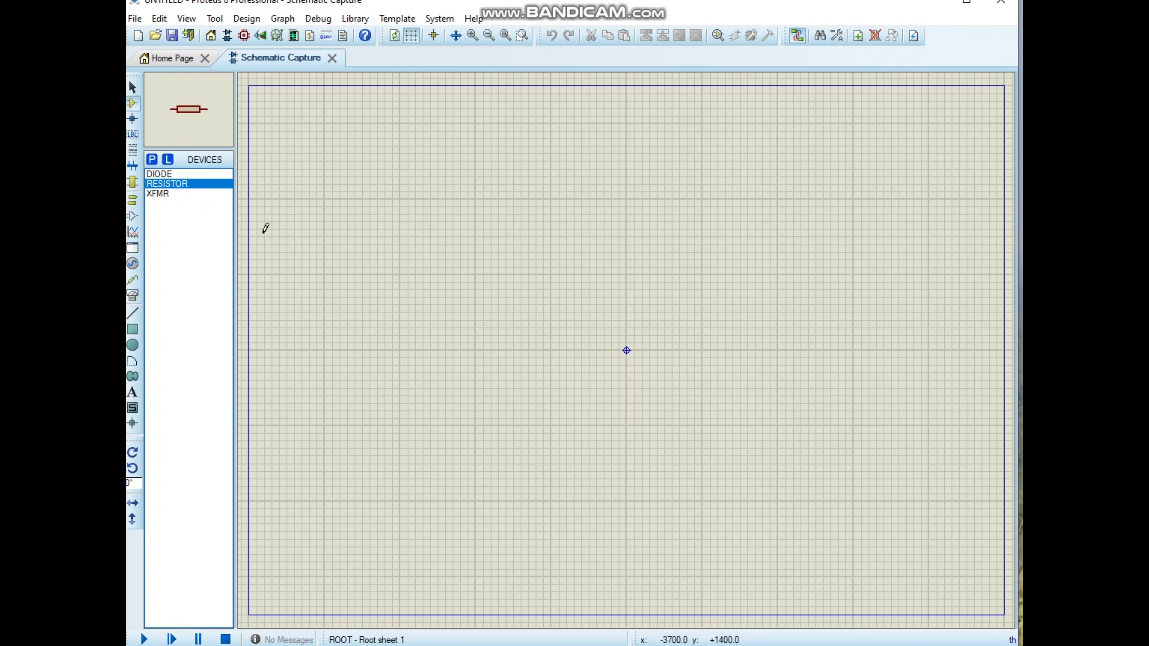
Step: Place the XFMR transformer on the schematic sheet, to the left of the sheet's origin
{"action": "left_click", "coordinate": [158, 194]}
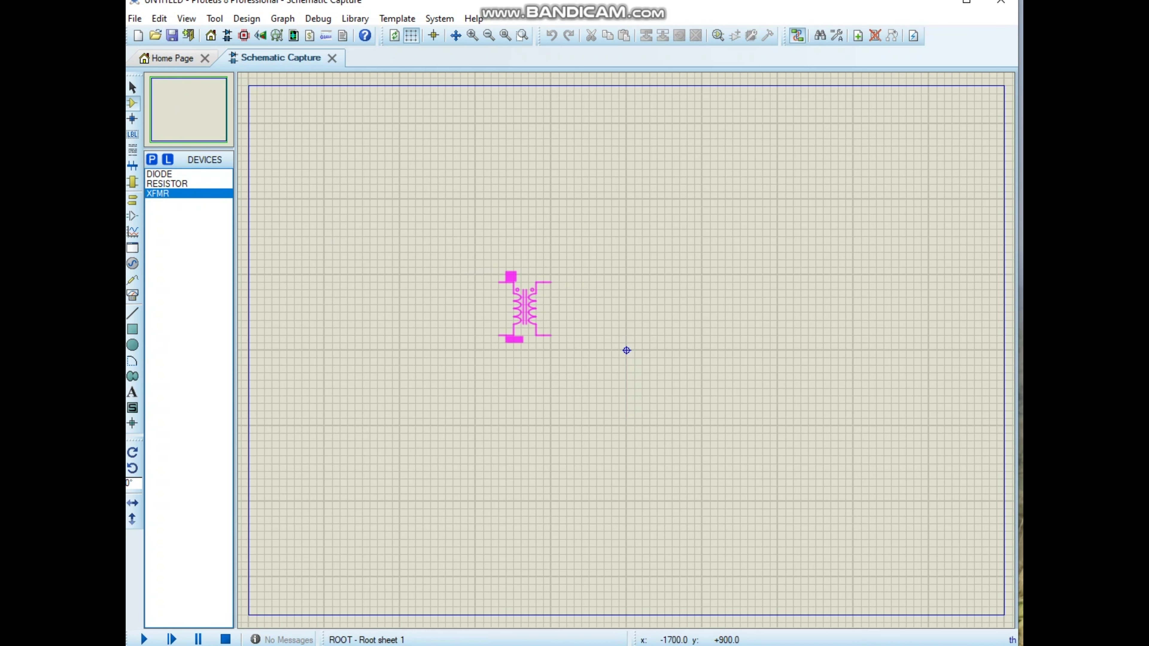
{"action": "scroll", "coordinate": [627, 350], "scroll_direction": "up", "scroll_amount": 1}
{"action": "scroll", "coordinate": [816, 452], "scroll_direction": "down", "scroll_amount": 1}
{"action": "scroll", "coordinate": [724, 398], "scroll_direction": "down", "scroll_amount": 2}
{"action": "scroll", "coordinate": [736, 372], "scroll_direction": "up", "scroll_amount": 3}
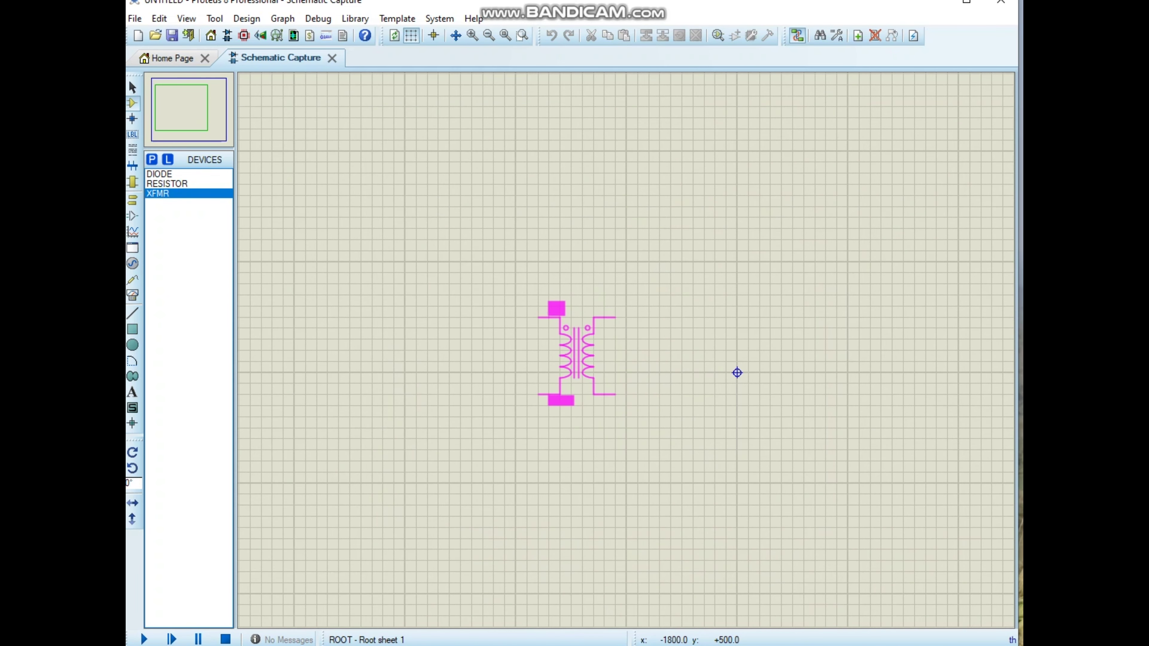
{"action": "left_click", "coordinate": [524, 311]}
Step: Place four diodes to the right of the transformer, arranged in two rows of two
{"action": "scroll", "coordinate": [588, 317], "scroll_direction": "down", "scroll_amount": 1}
{"action": "scroll", "coordinate": [780, 348], "scroll_direction": "up", "scroll_amount": 1}
{"action": "scroll", "coordinate": [610, 344], "scroll_direction": "down", "scroll_amount": 1}
{"action": "scroll", "coordinate": [452, 282], "scroll_direction": "down", "scroll_amount": 1}
{"action": "scroll", "coordinate": [565, 321], "scroll_direction": "up", "scroll_amount": 1}
{"action": "scroll", "coordinate": [724, 385], "scroll_direction": "down", "scroll_amount": 1}
{"action": "scroll", "coordinate": [627, 346], "scroll_direction": "up", "scroll_amount": 1}
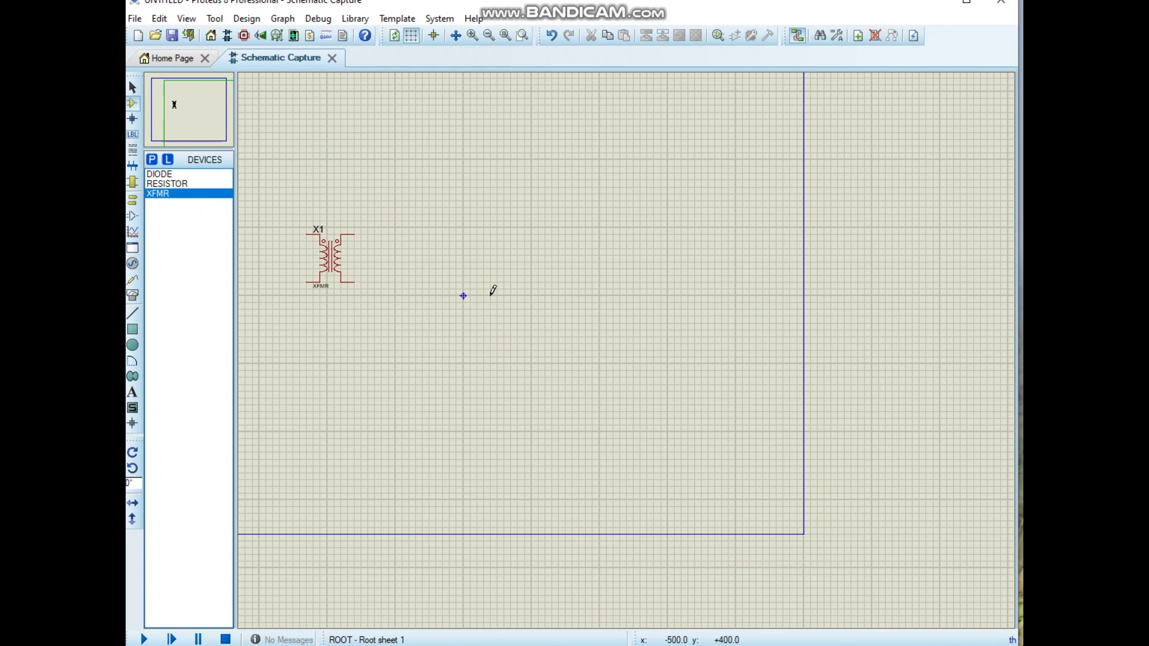
{"action": "scroll", "coordinate": [493, 290], "scroll_direction": "down", "scroll_amount": 1}
{"action": "scroll", "coordinate": [588, 331], "scroll_direction": "up", "scroll_amount": 1}
{"action": "scroll", "coordinate": [652, 348], "scroll_direction": "down", "scroll_amount": 1}
{"action": "scroll", "coordinate": [628, 341], "scroll_direction": "up", "scroll_amount": 1}
{"action": "scroll", "coordinate": [629, 341], "scroll_direction": "up", "scroll_amount": 1}
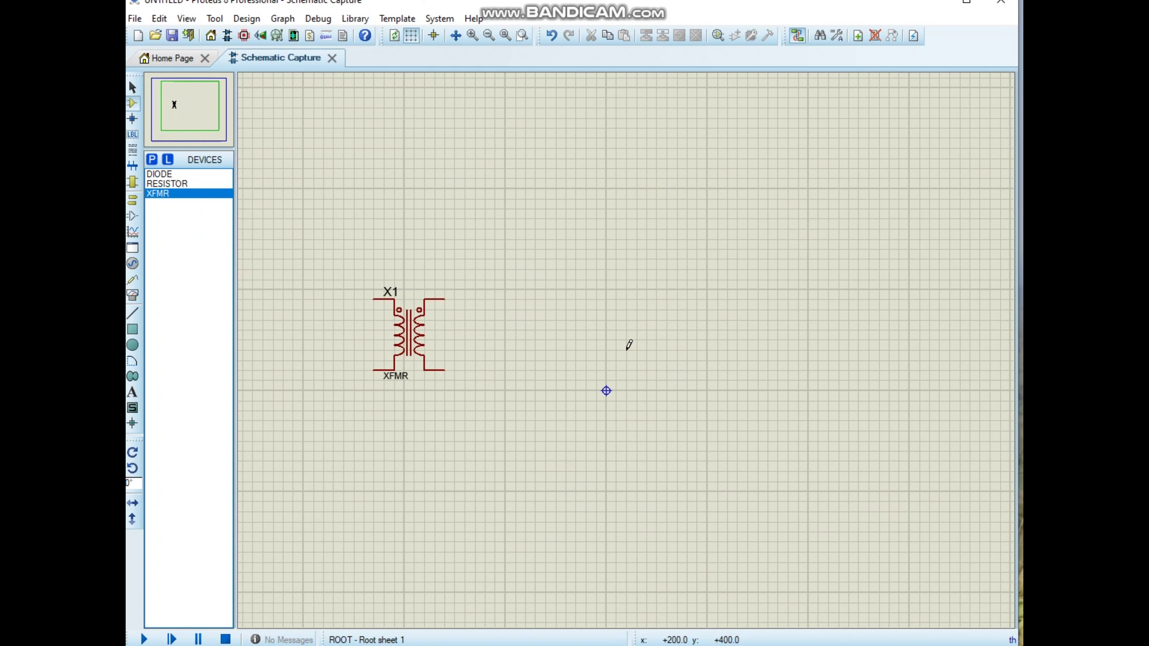
{"action": "left_click", "coordinate": [179, 175]}
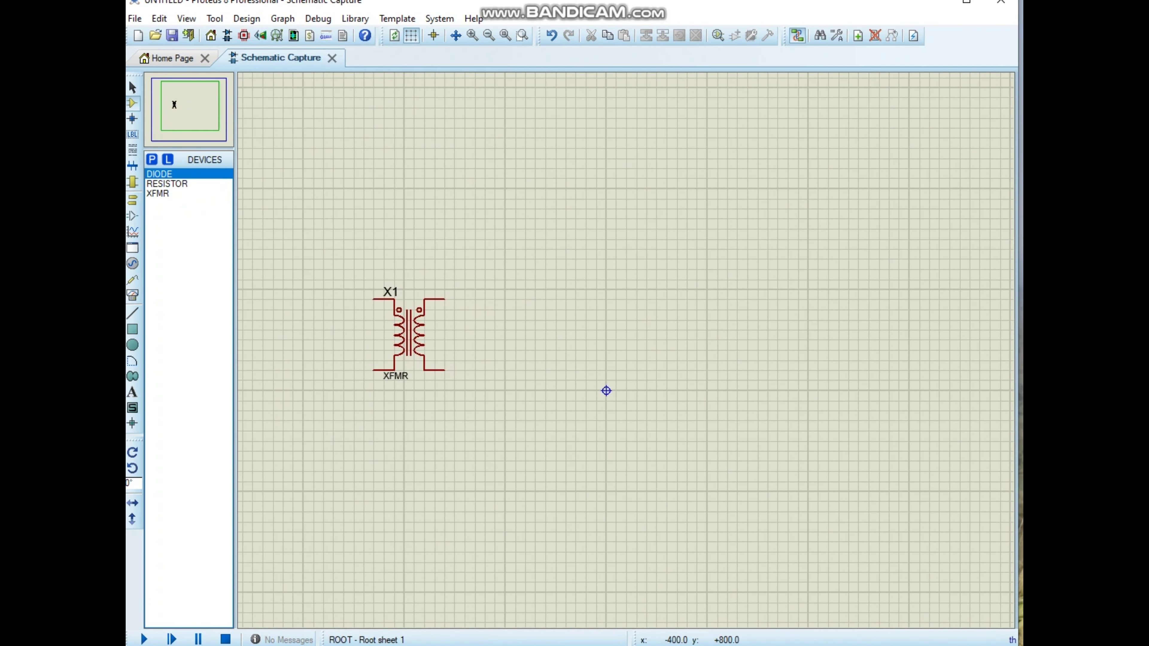
{"action": "left_click", "coordinate": [551, 299]}
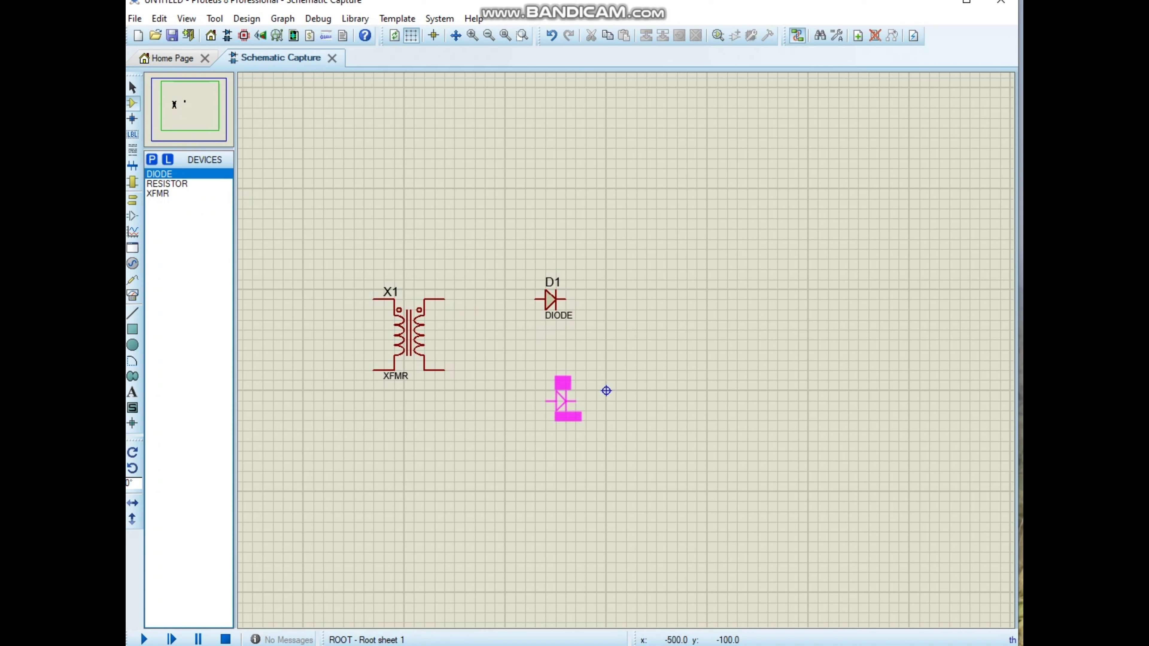
{"action": "left_click", "coordinate": [540, 400]}
{"action": "left_click", "coordinate": [642, 296]}
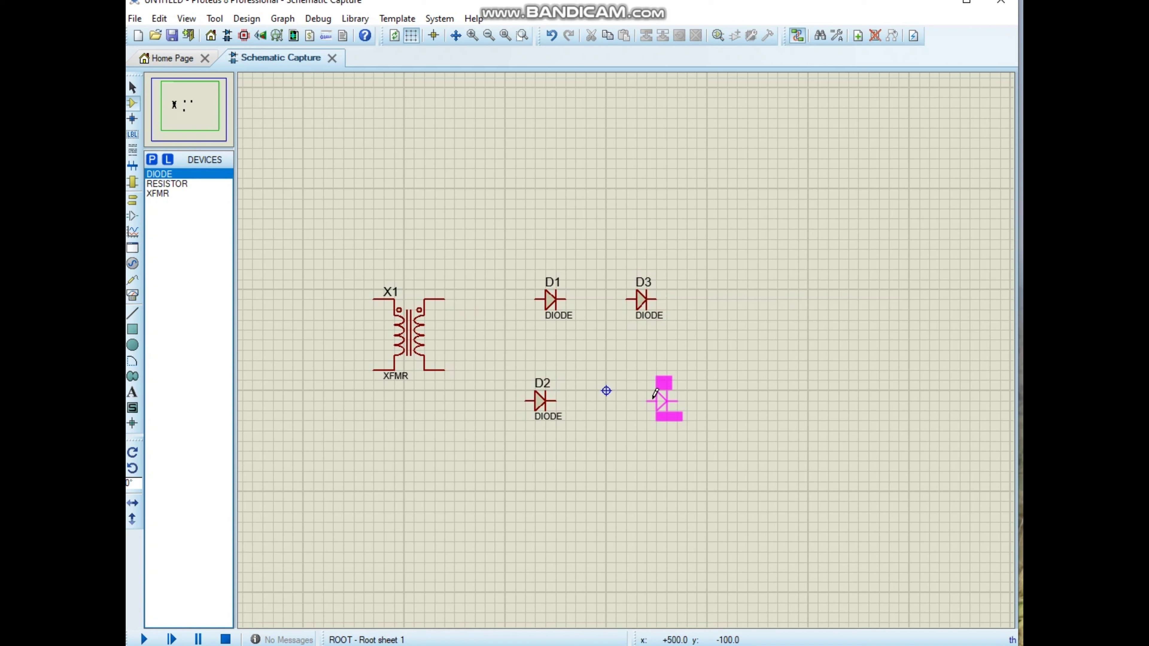
{"action": "left_click", "coordinate": [663, 401]}
Step: Rotate all four diodes together anti-clockwise so they point upward
{"action": "left_click_drag", "start_coordinate": [485, 249], "coordinate": [687, 461]}
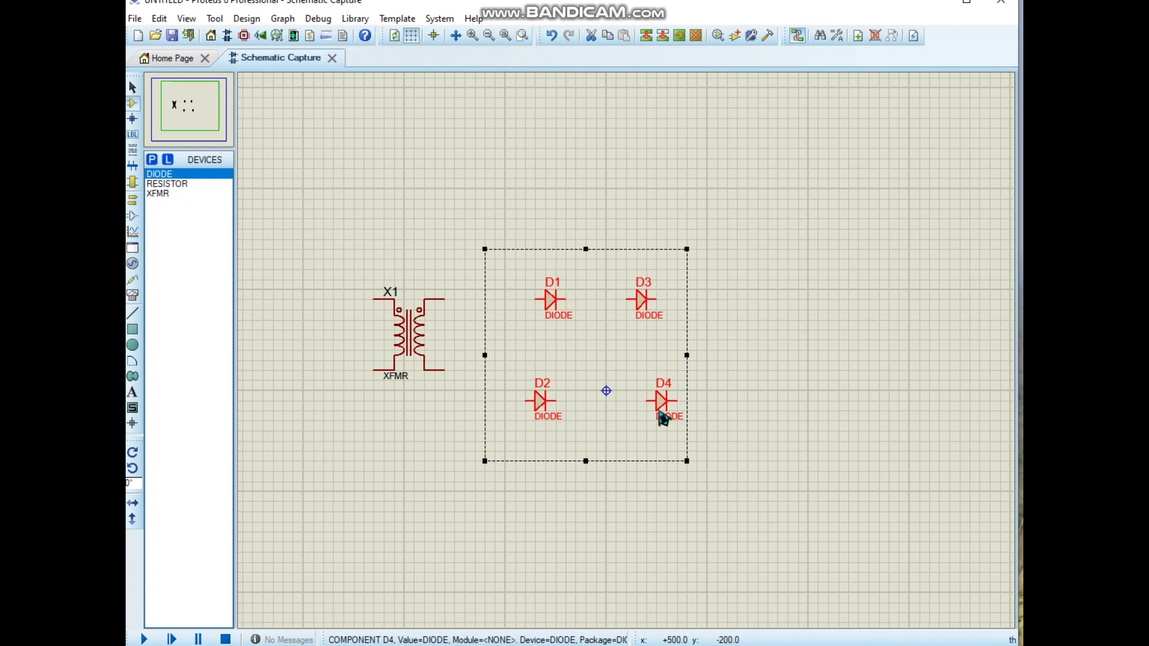
{"action": "right_click", "coordinate": [662, 416]}
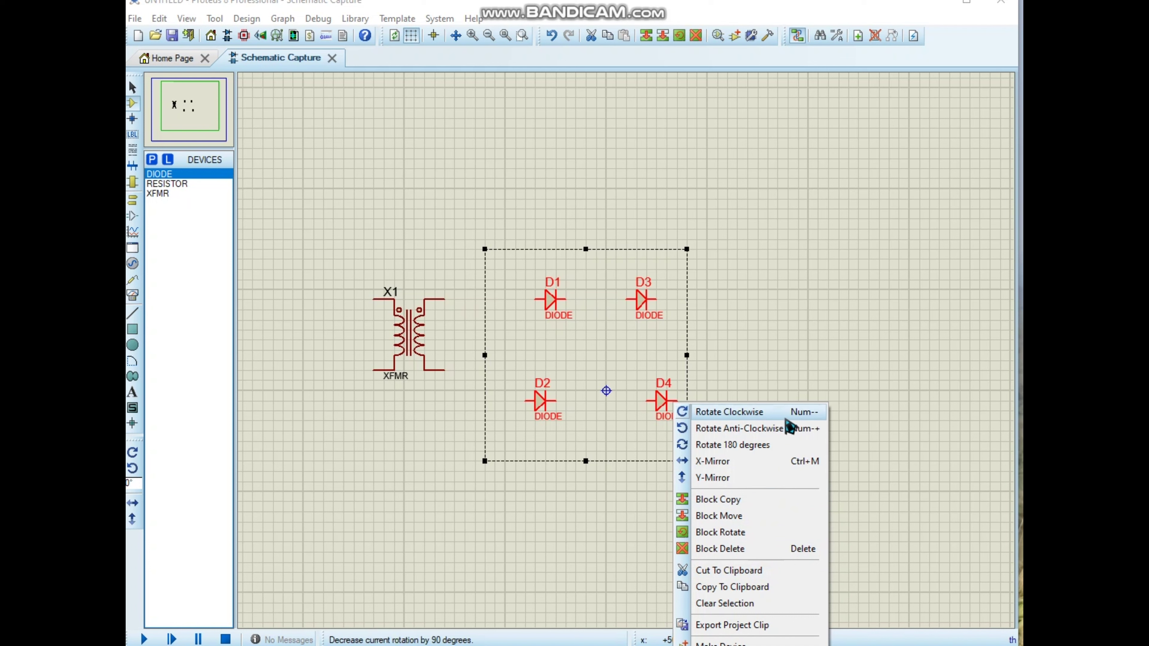
{"action": "left_click", "coordinate": [789, 428]}
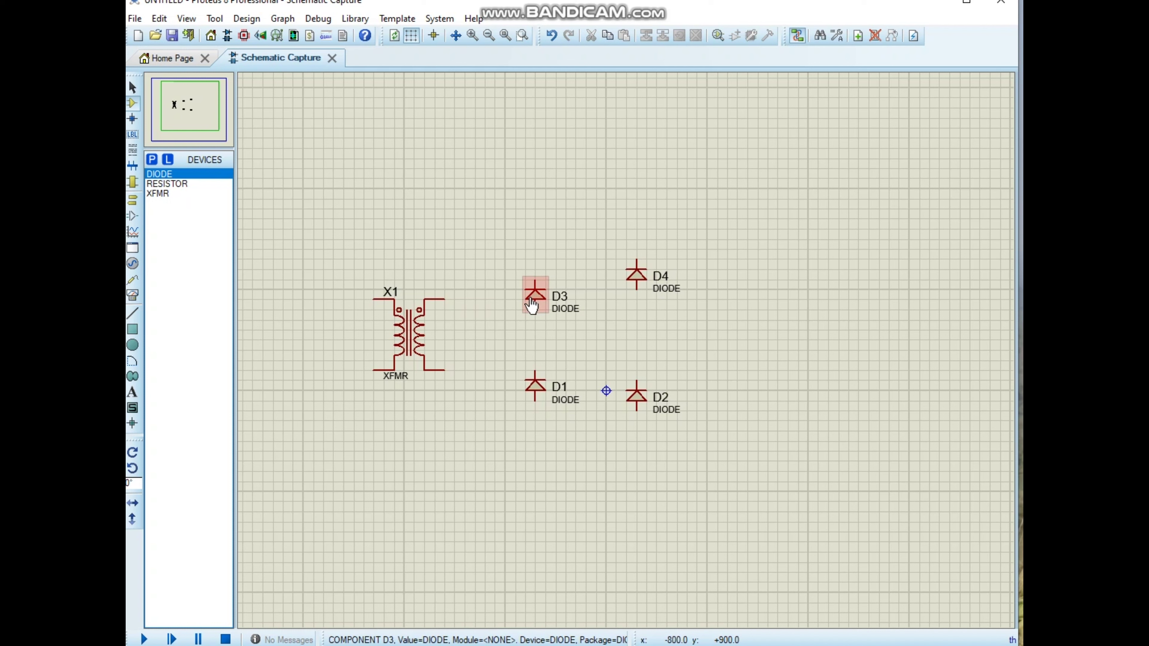
Step: Move diode D3 up so it lines up horizontally with diode D4
{"action": "left_click", "coordinate": [533, 294]}
{"action": "left_click_drag", "start_coordinate": [535, 294], "coordinate": [536, 274]}
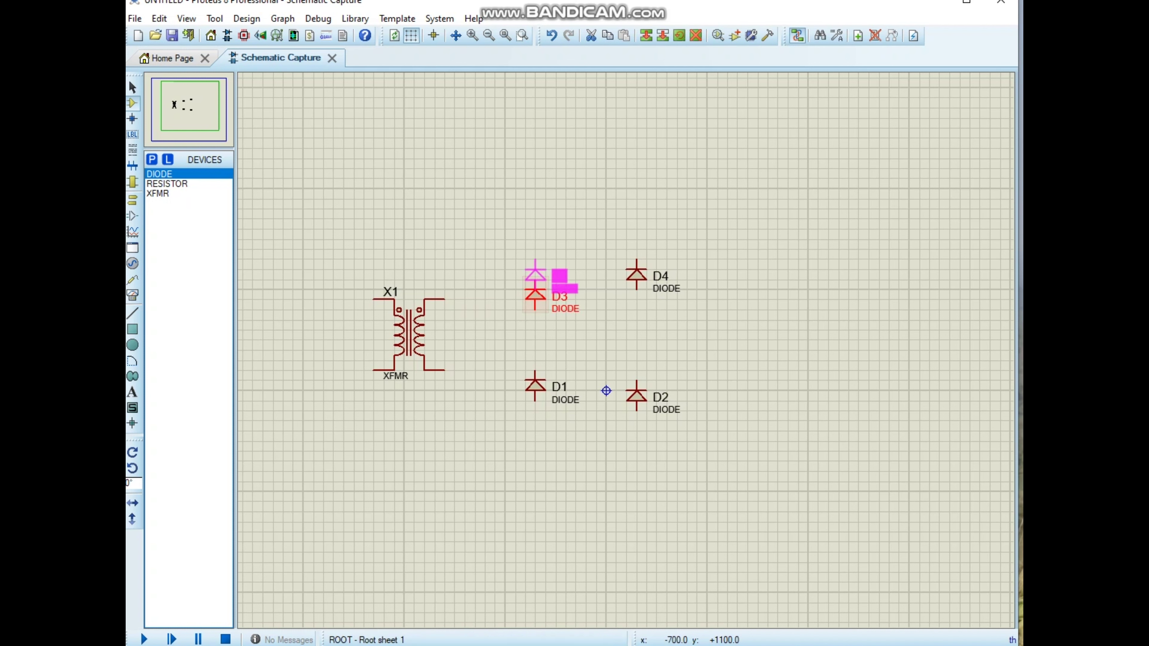
{"action": "left_click", "coordinate": [695, 335]}
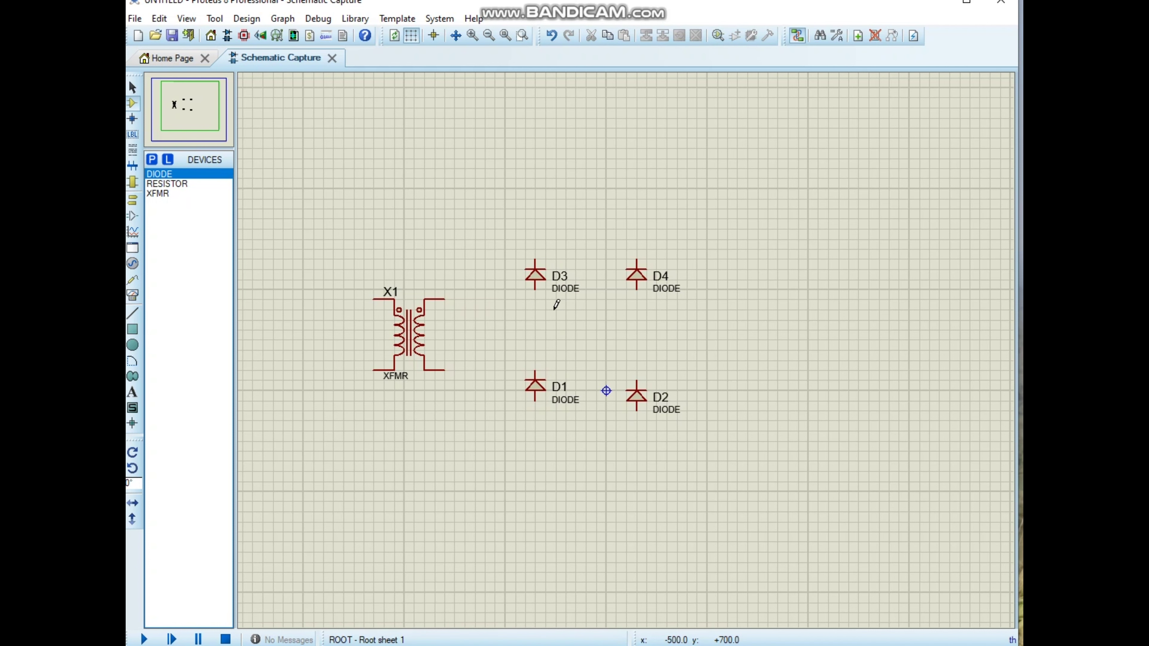
Step: Wire the four diodes into a bridge: D3 to D1, D4 to D2, and both columns joined at their upper and lower ends
{"action": "left_click", "coordinate": [535, 291]}
{"action": "left_click", "coordinate": [536, 374]}
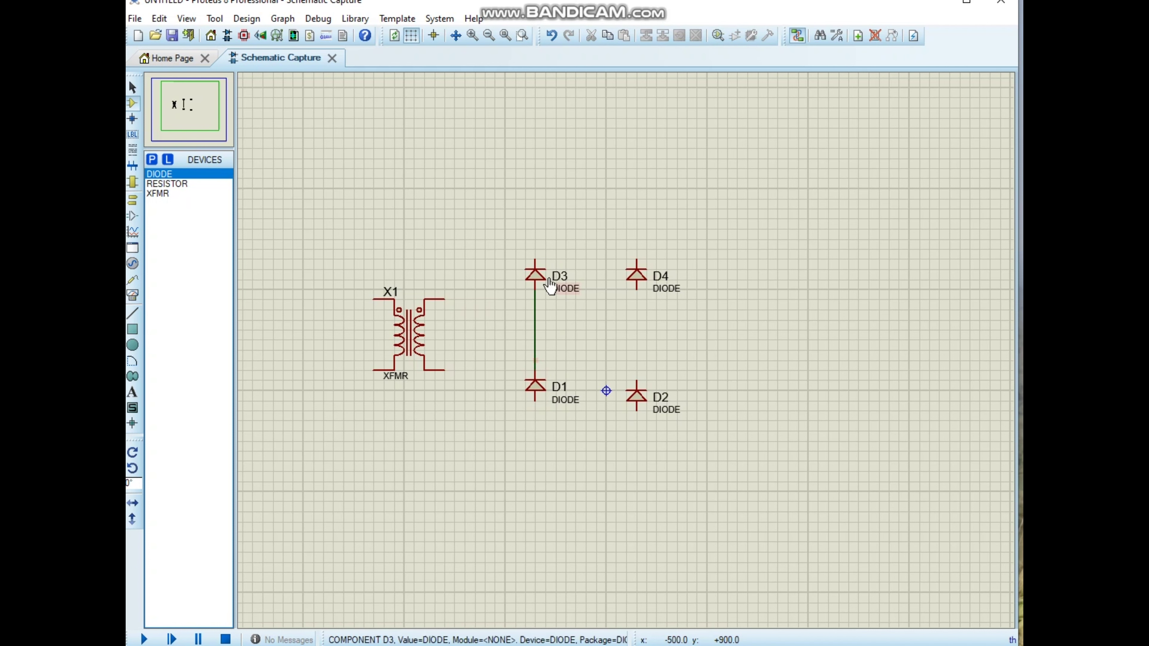
{"action": "left_click", "coordinate": [535, 262]}
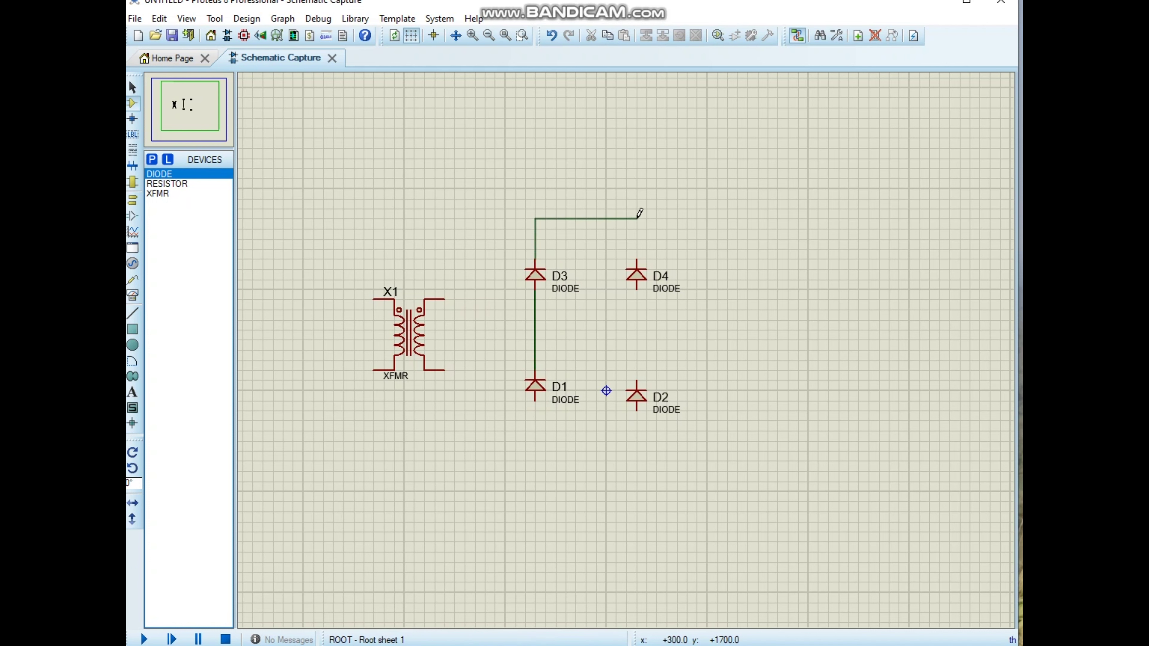
{"action": "left_click", "coordinate": [637, 262]}
{"action": "left_click", "coordinate": [637, 290]}
{"action": "left_click", "coordinate": [638, 381]}
{"action": "left_click", "coordinate": [536, 399]}
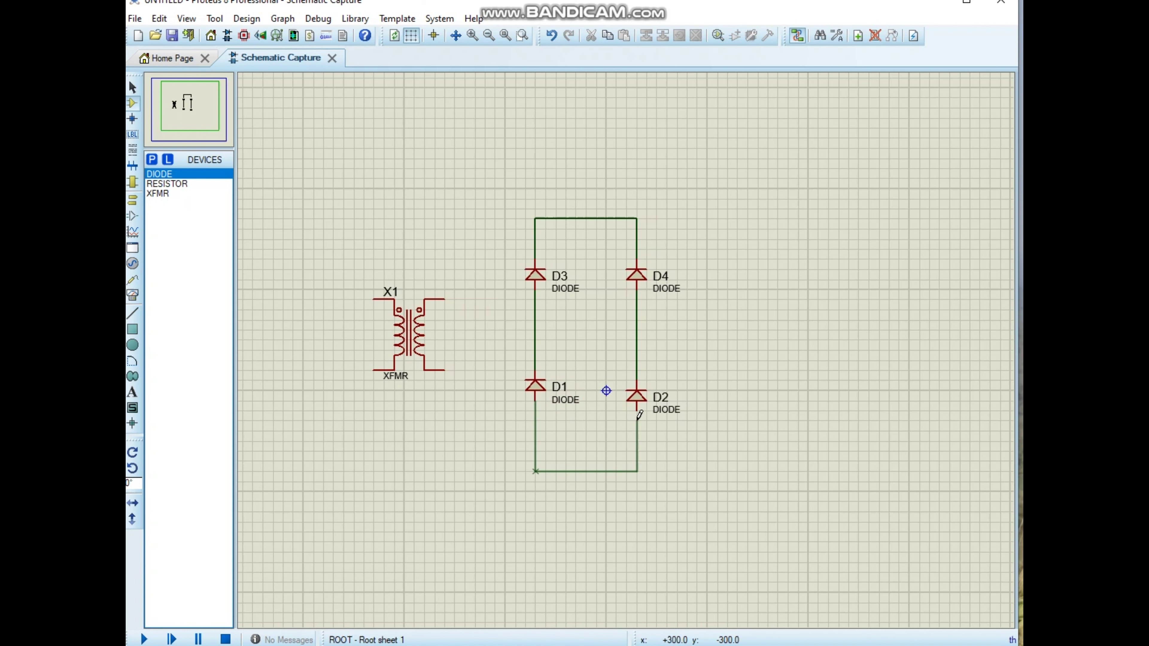
{"action": "left_click", "coordinate": [637, 410]}
Step: Place one RESISTOR on the sheet to the right of the diode bridge
{"action": "scroll", "coordinate": [674, 348], "scroll_direction": "down", "scroll_amount": 3}
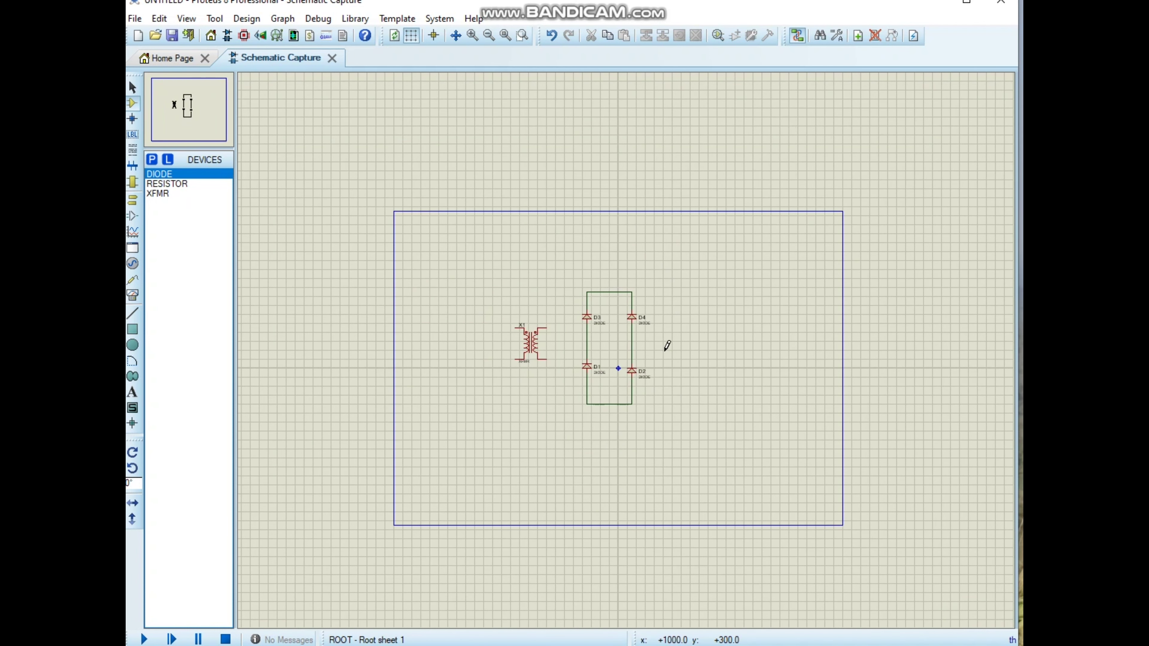
{"action": "scroll", "coordinate": [634, 339], "scroll_direction": "up", "scroll_amount": 1}
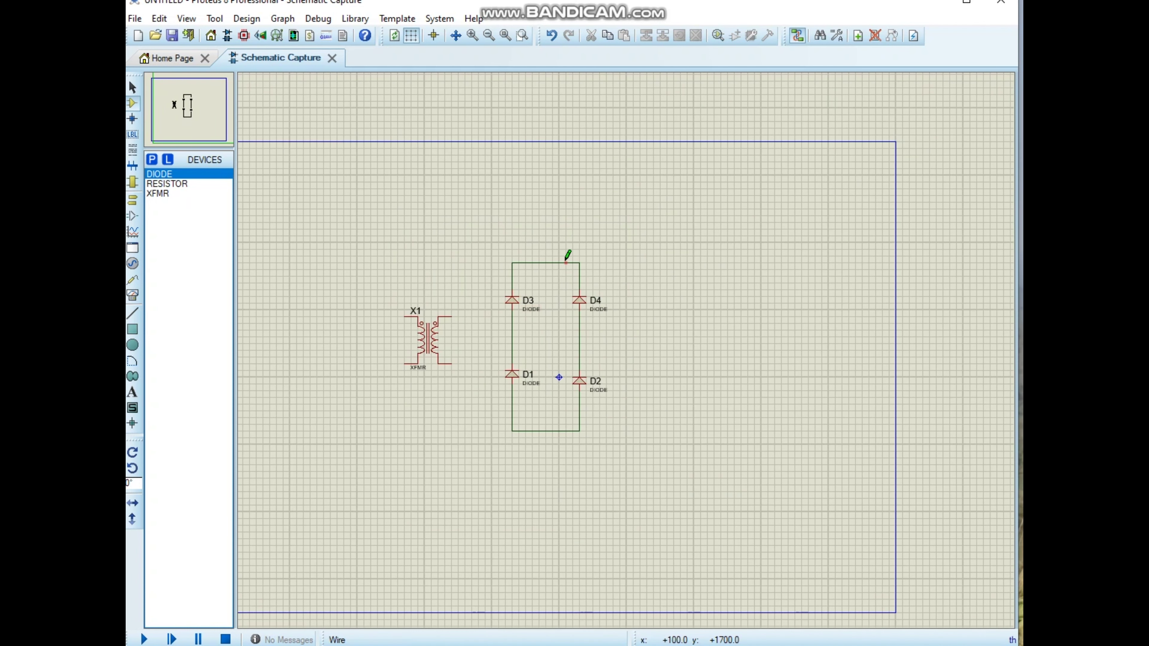
{"action": "left_click", "coordinate": [170, 185]}
{"action": "left_click", "coordinate": [680, 343]}
{"action": "left_click", "coordinate": [681, 343]}
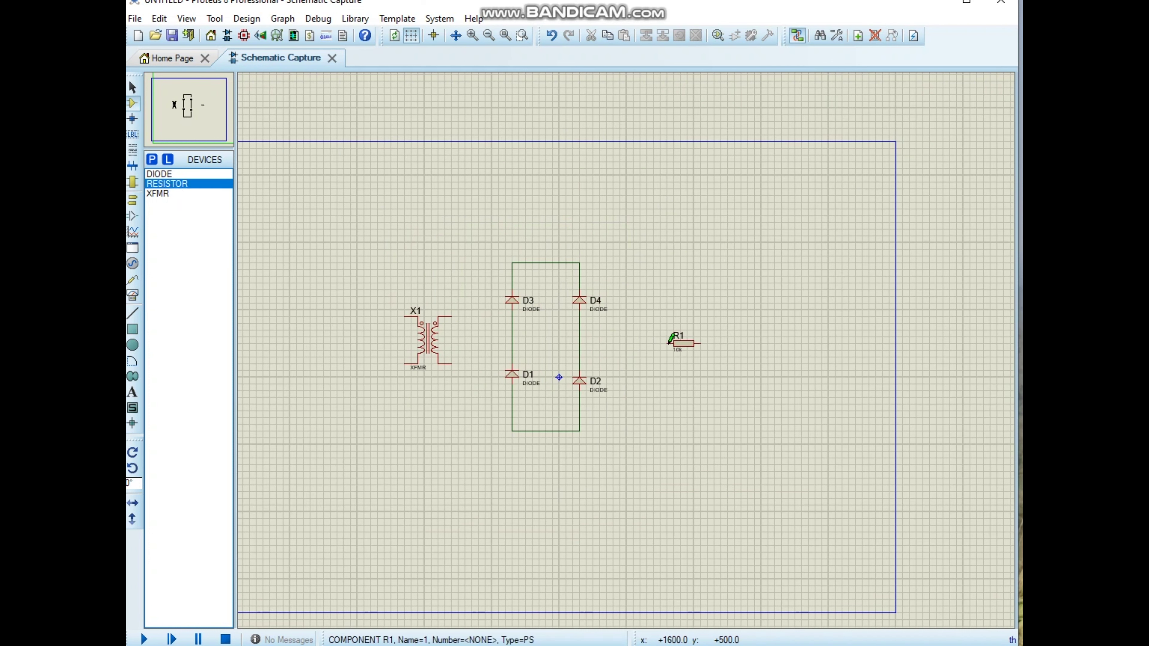
Step: Rotate resistor R1 clockwise so it stands vertically beside the diode bridge, and clear the selection
{"action": "right_click", "coordinate": [699, 352]}
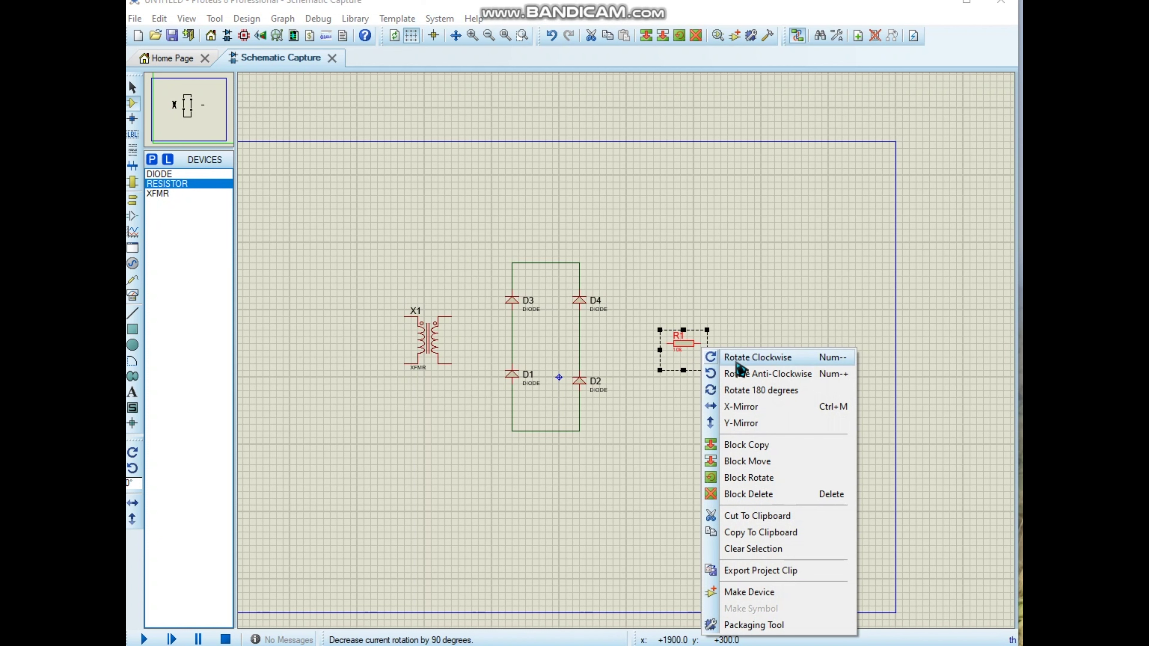
{"action": "left_click", "coordinate": [751, 357]}
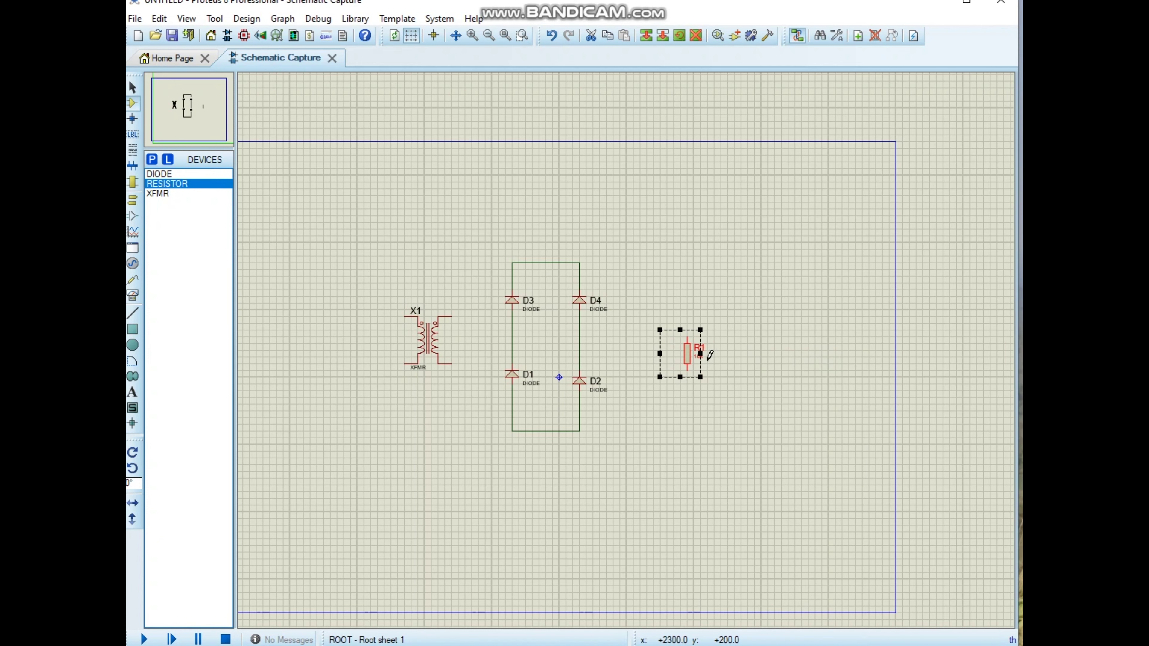
{"action": "scroll", "coordinate": [623, 341], "scroll_direction": "up", "scroll_amount": 3}
{"action": "scroll", "coordinate": [595, 329], "scroll_direction": "down", "scroll_amount": 4}
{"action": "scroll", "coordinate": [630, 358], "scroll_direction": "up", "scroll_amount": 2}
{"action": "left_click", "coordinate": [765, 335]}
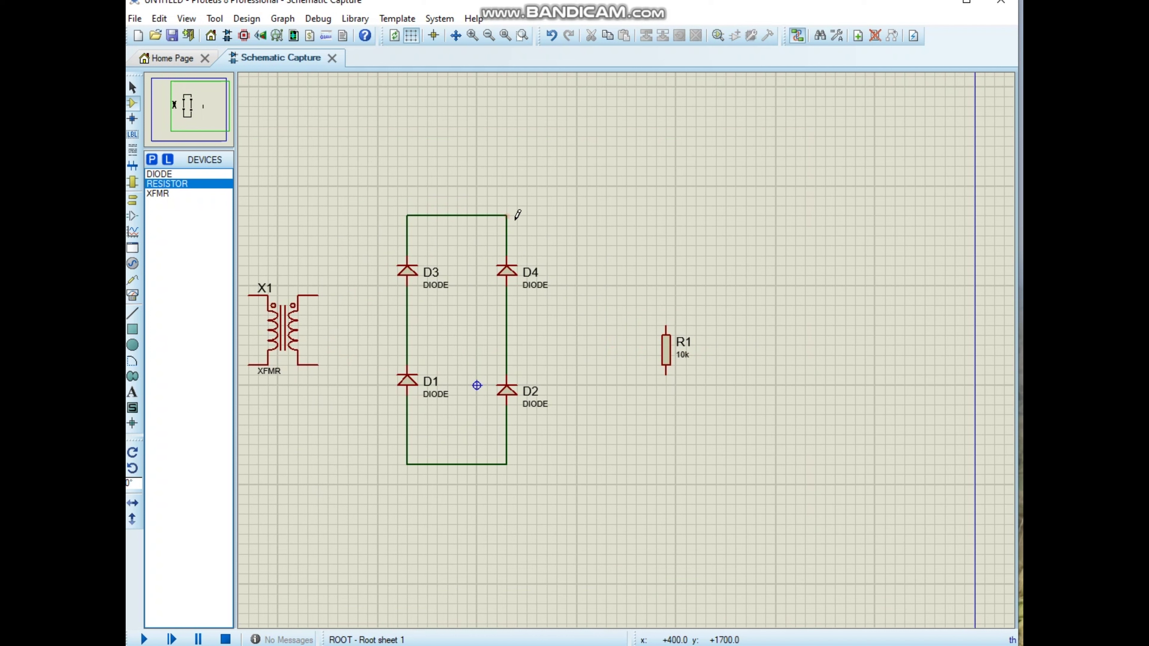
Step: Wire R1 across the bridge output, its upper end to the upper D4 corner and its lower end to the lower D2 corner
{"action": "left_click", "coordinate": [507, 215]}
{"action": "left_click", "coordinate": [668, 323]}
{"action": "left_click", "coordinate": [507, 464]}
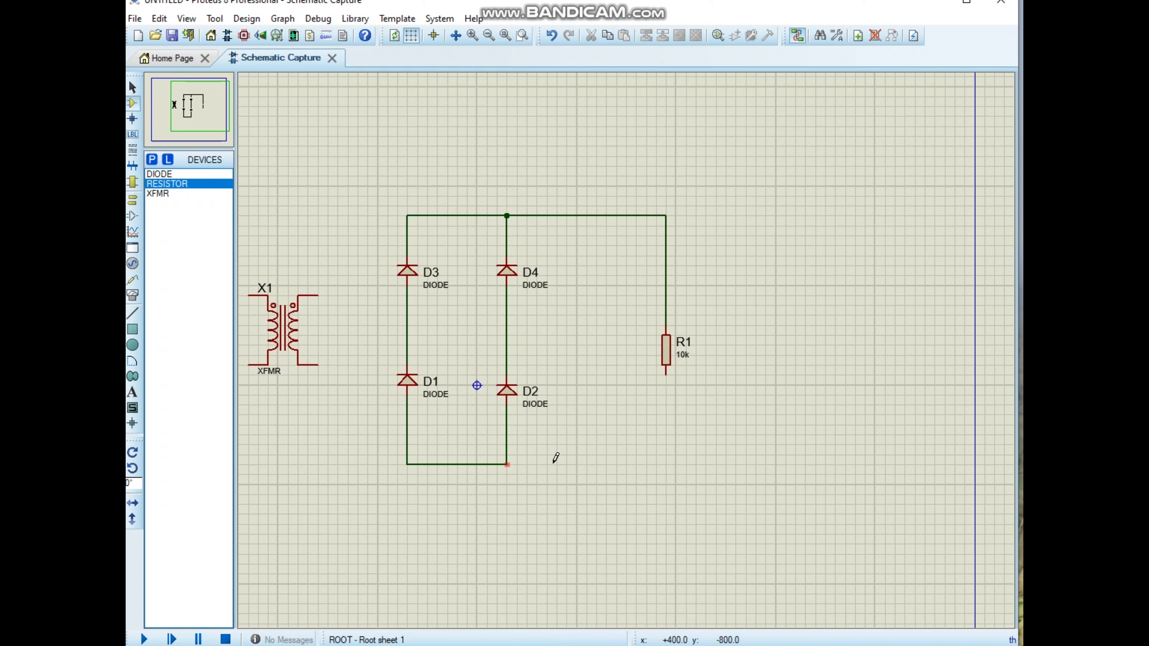
{"action": "left_click", "coordinate": [669, 373]}
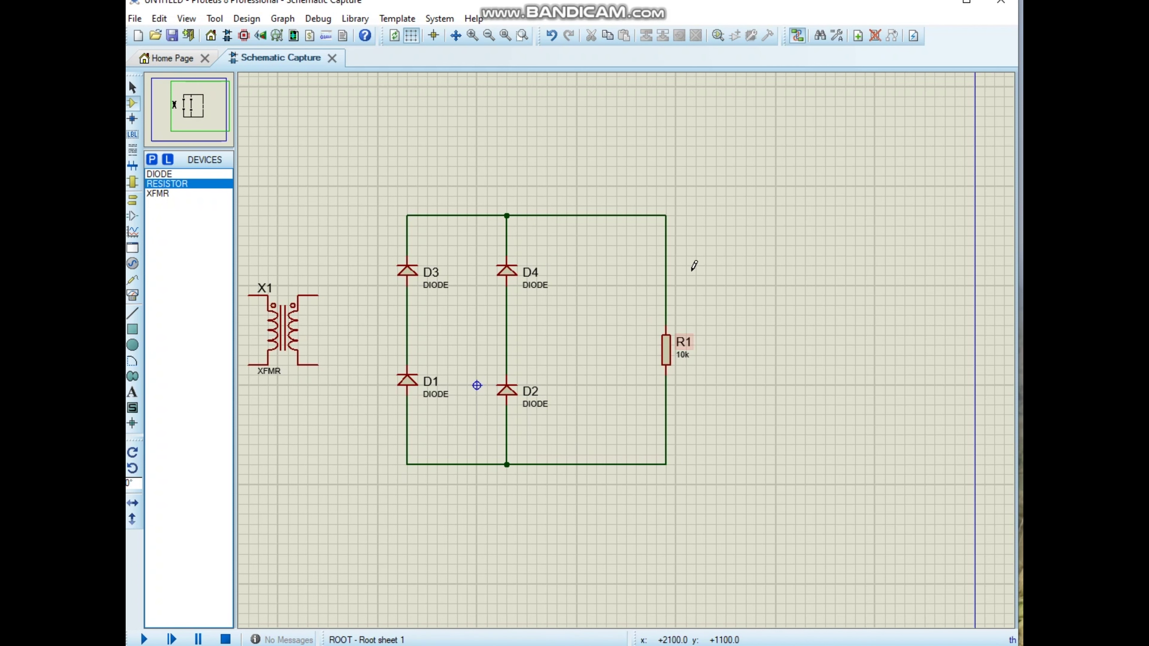
Step: Wire the transformer's upper secondary terminal to the D3-D1 midpoint and its lower secondary terminal to the D4-D2 midpoint
{"action": "scroll", "coordinate": [523, 272], "scroll_direction": "down", "scroll_amount": 1}
{"action": "scroll", "coordinate": [625, 357], "scroll_direction": "up", "scroll_amount": 1}
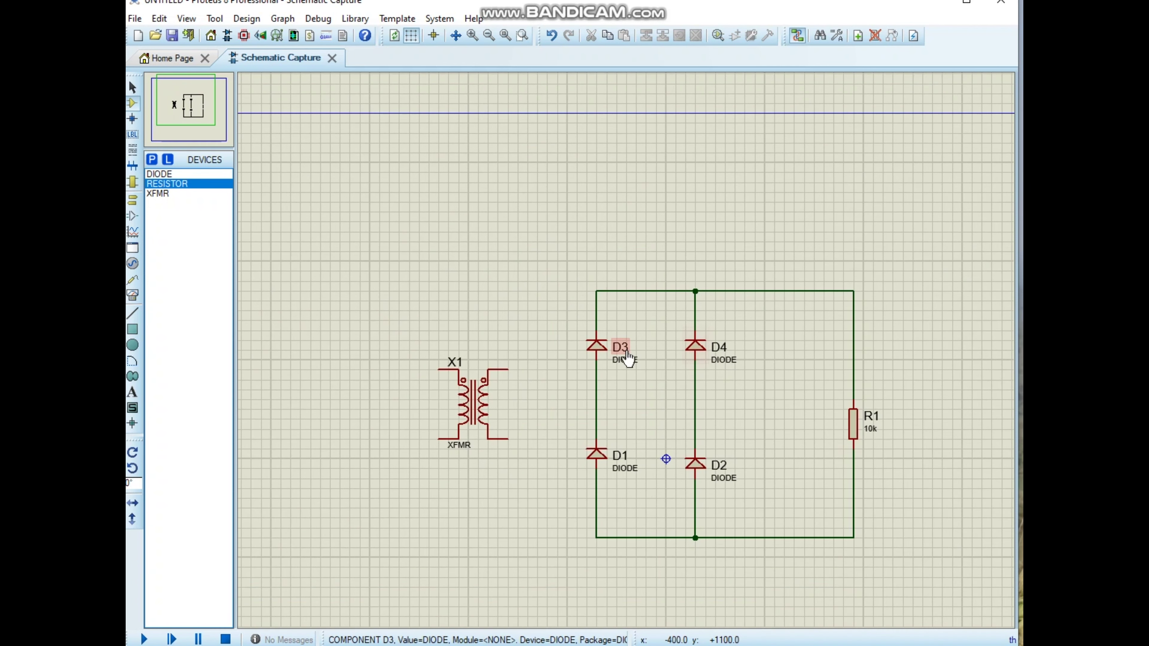
{"action": "scroll", "coordinate": [625, 357], "scroll_direction": "down", "scroll_amount": 1}
{"action": "scroll", "coordinate": [748, 439], "scroll_direction": "up", "scroll_amount": 1}
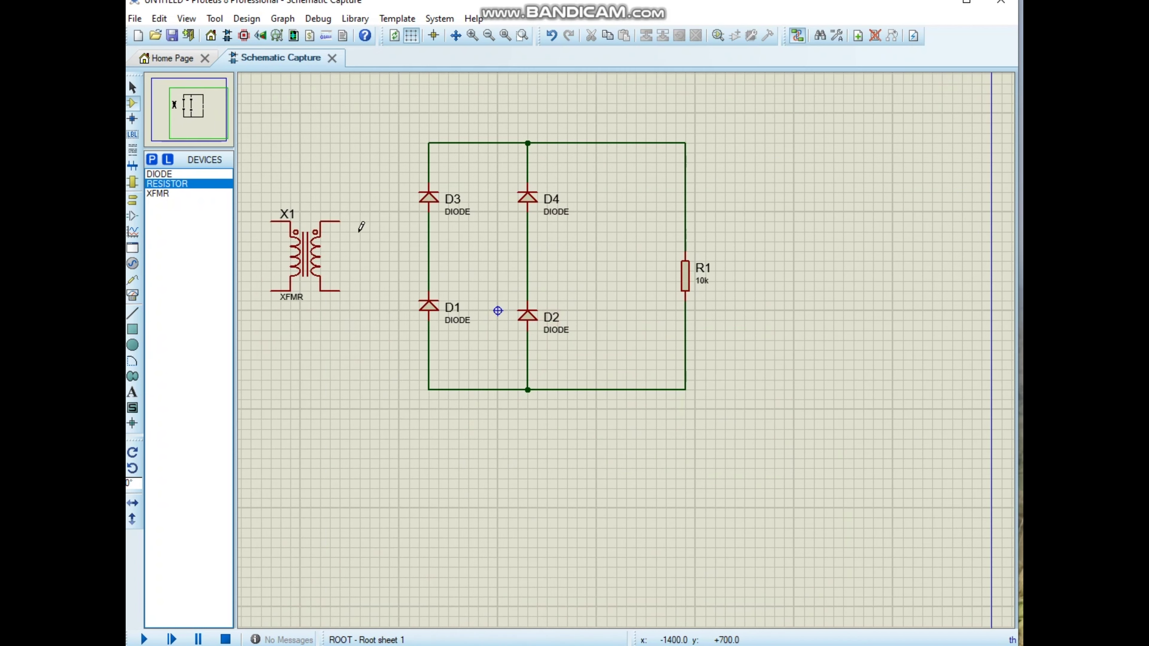
{"action": "left_click", "coordinate": [339, 222]}
{"action": "left_click", "coordinate": [430, 242]}
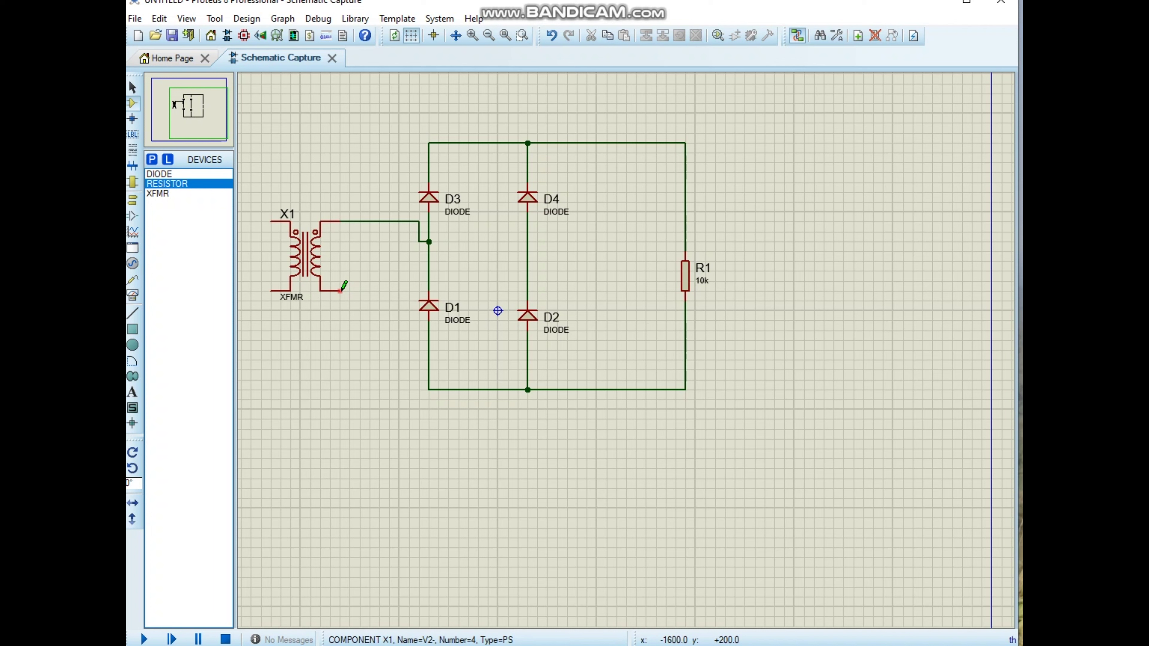
{"action": "left_click", "coordinate": [341, 290]}
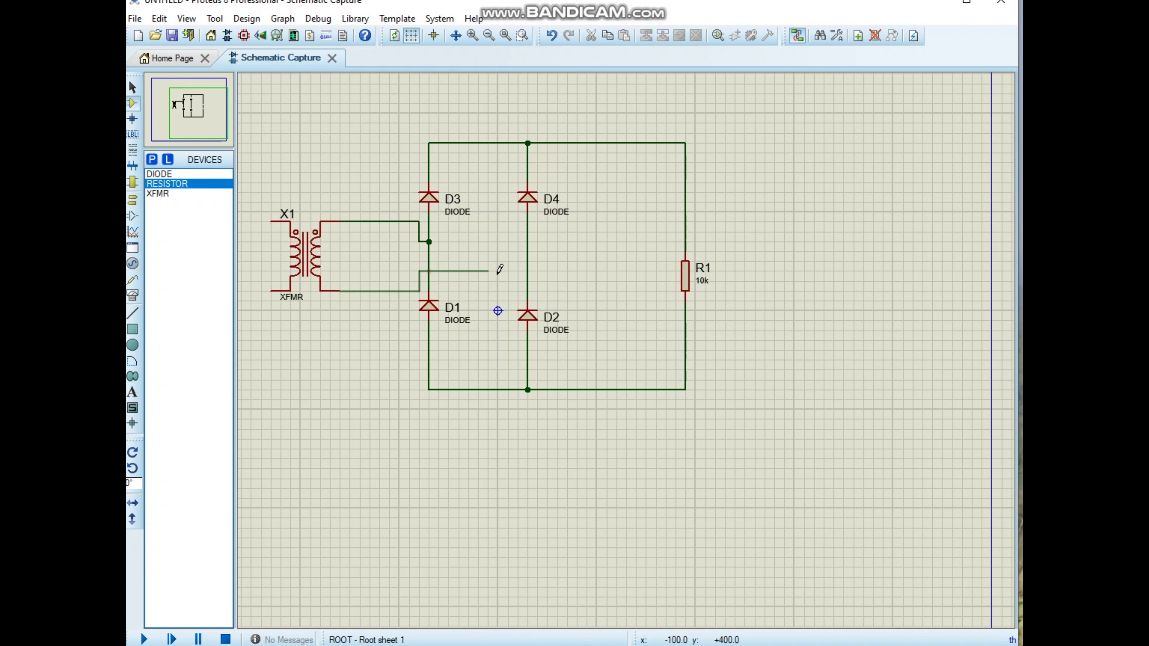
{"action": "left_click", "coordinate": [526, 270]}
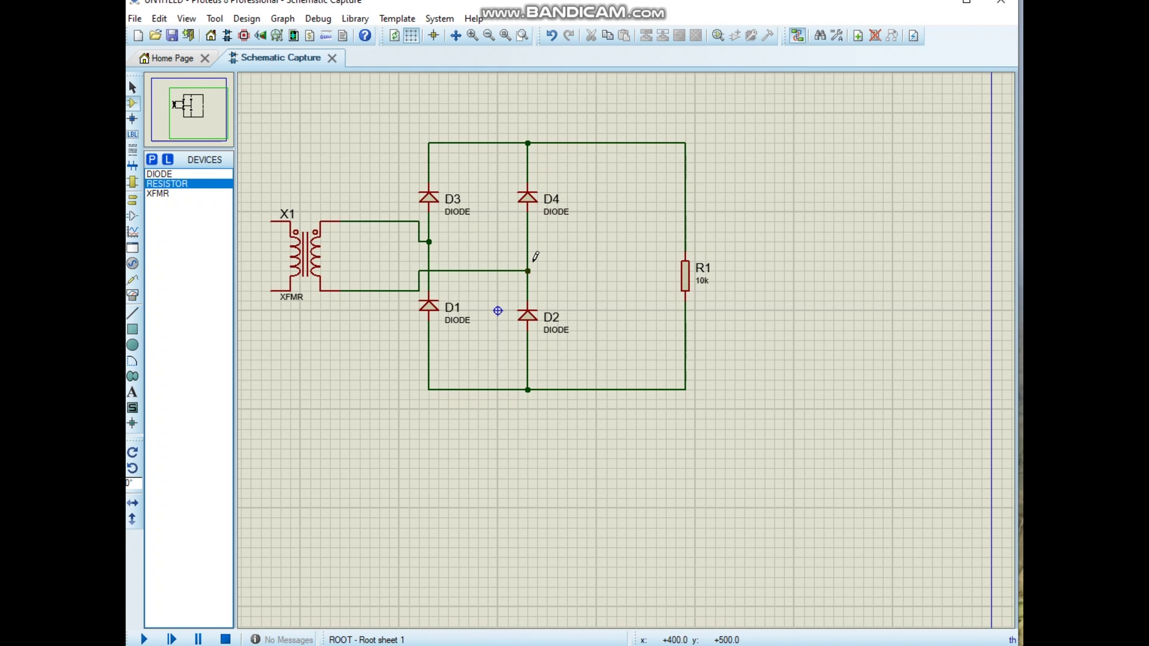
Step: Place a GROUND terminal below and left of transformer X1 and wire it to the lower primary terminal
{"action": "scroll", "coordinate": [531, 261], "scroll_direction": "down", "scroll_amount": 1}
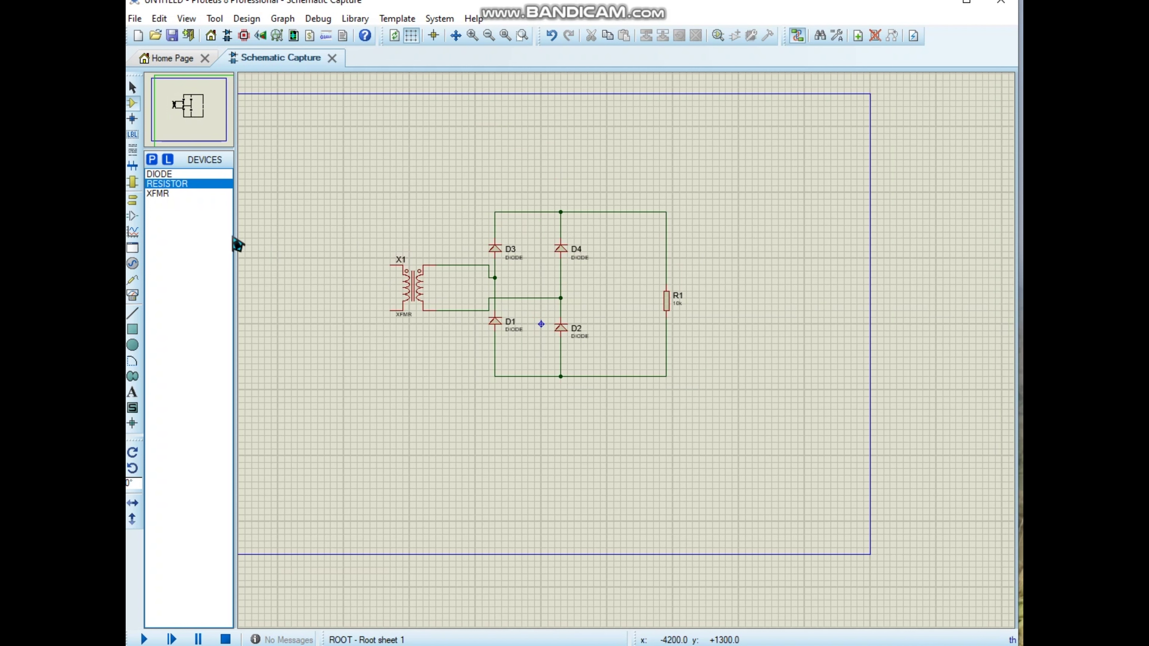
{"action": "left_click", "coordinate": [136, 204]}
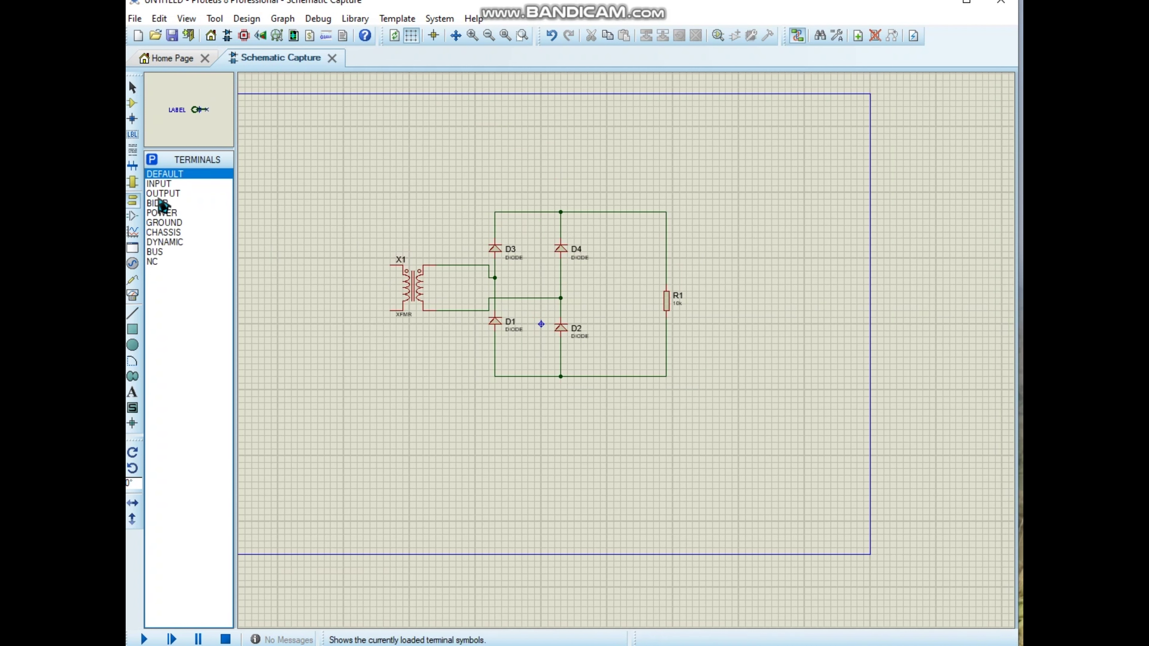
{"action": "left_click", "coordinate": [165, 222]}
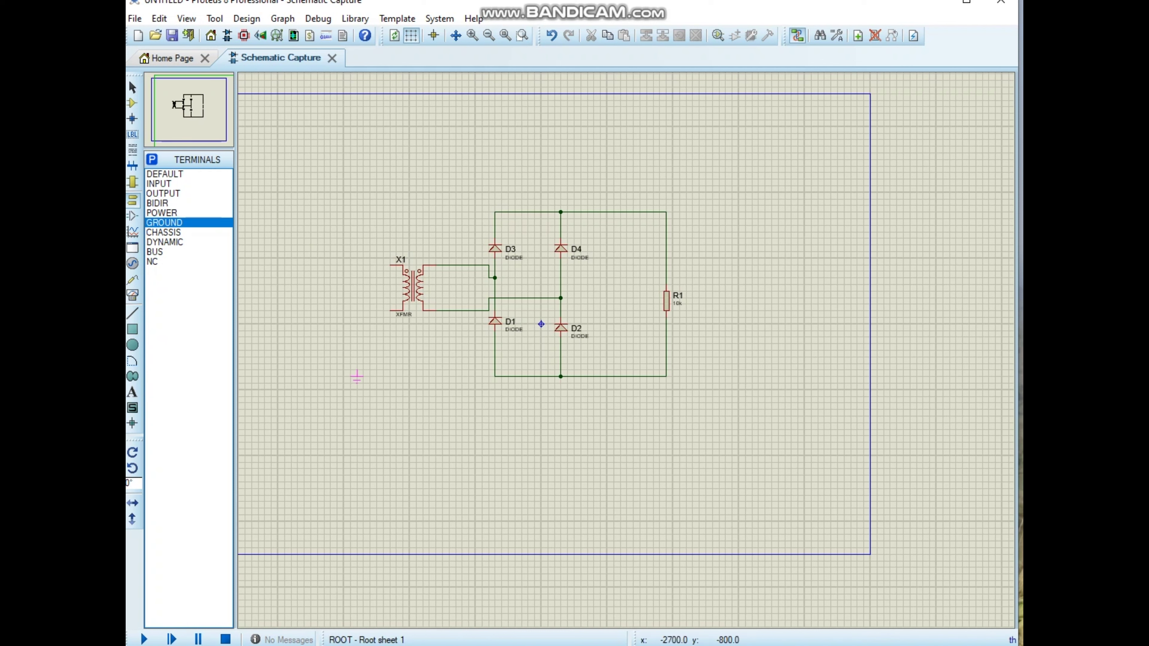
{"action": "left_click", "coordinate": [370, 337]}
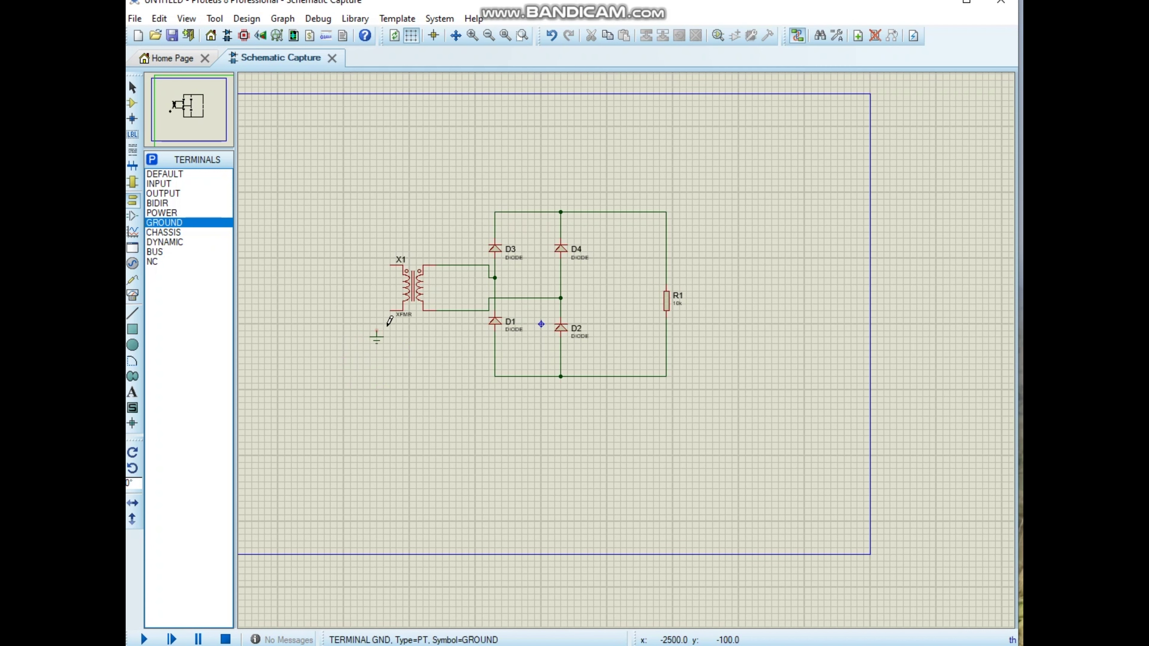
{"action": "key", "text": "F6"}
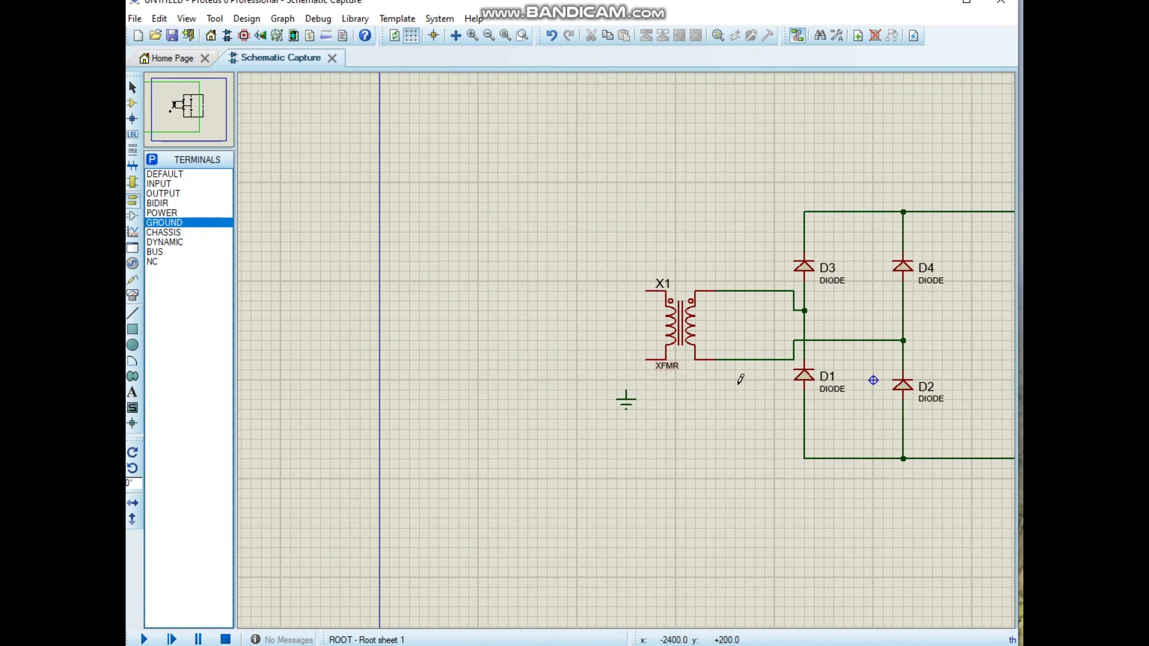
{"action": "left_click", "coordinate": [644, 358]}
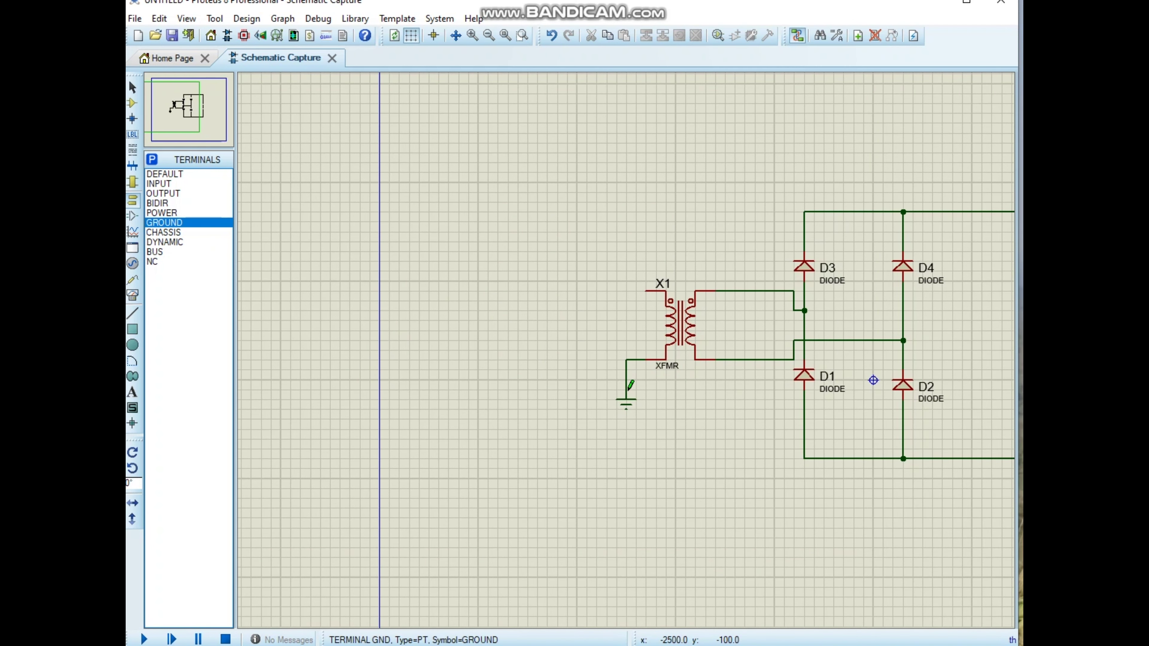
{"action": "left_click", "coordinate": [627, 390]}
Step: Place a SINE generator above and left of transformer X1
{"action": "scroll", "coordinate": [724, 385], "scroll_direction": "down", "scroll_amount": 2}
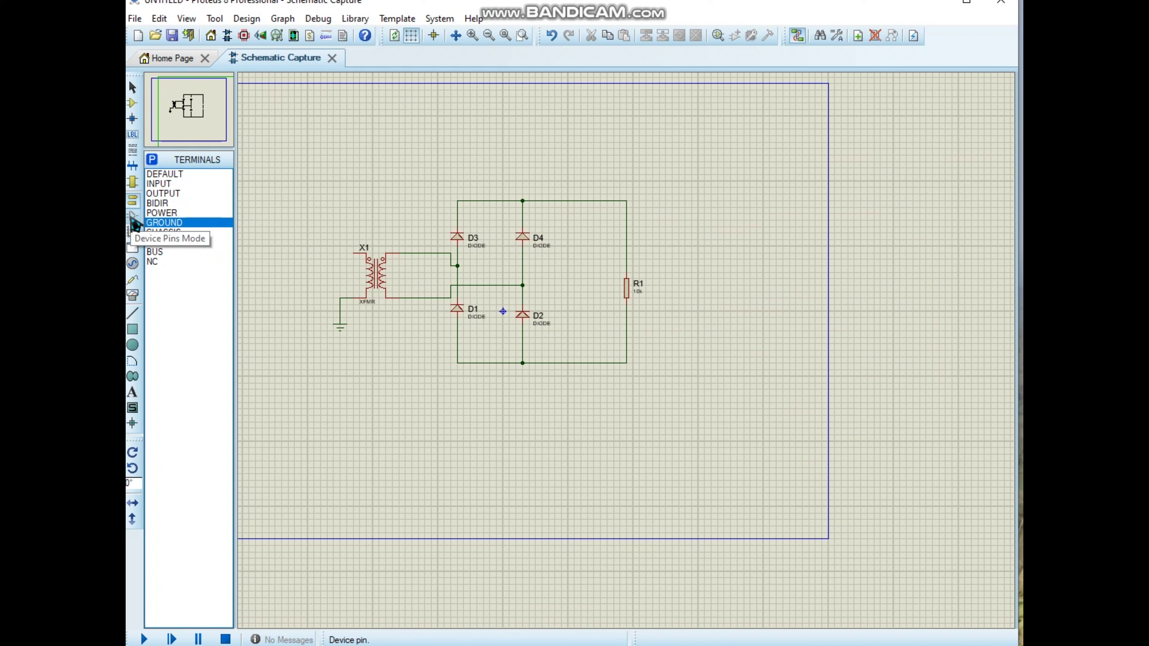
{"action": "left_click", "coordinate": [132, 264]}
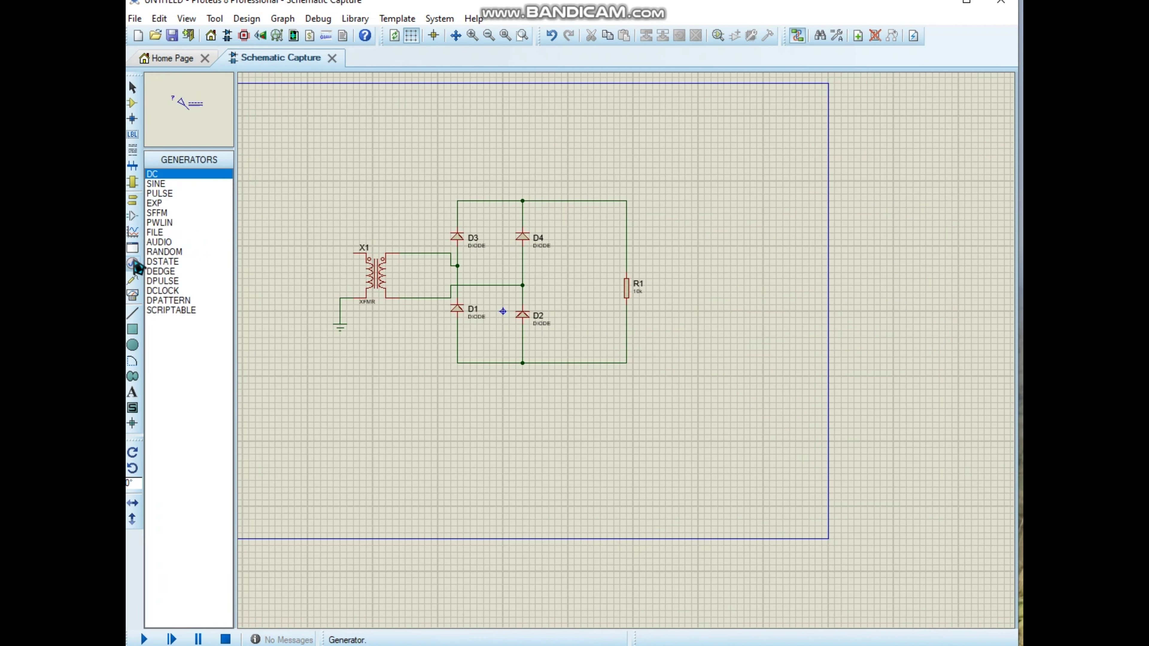
{"action": "left_click", "coordinate": [161, 184]}
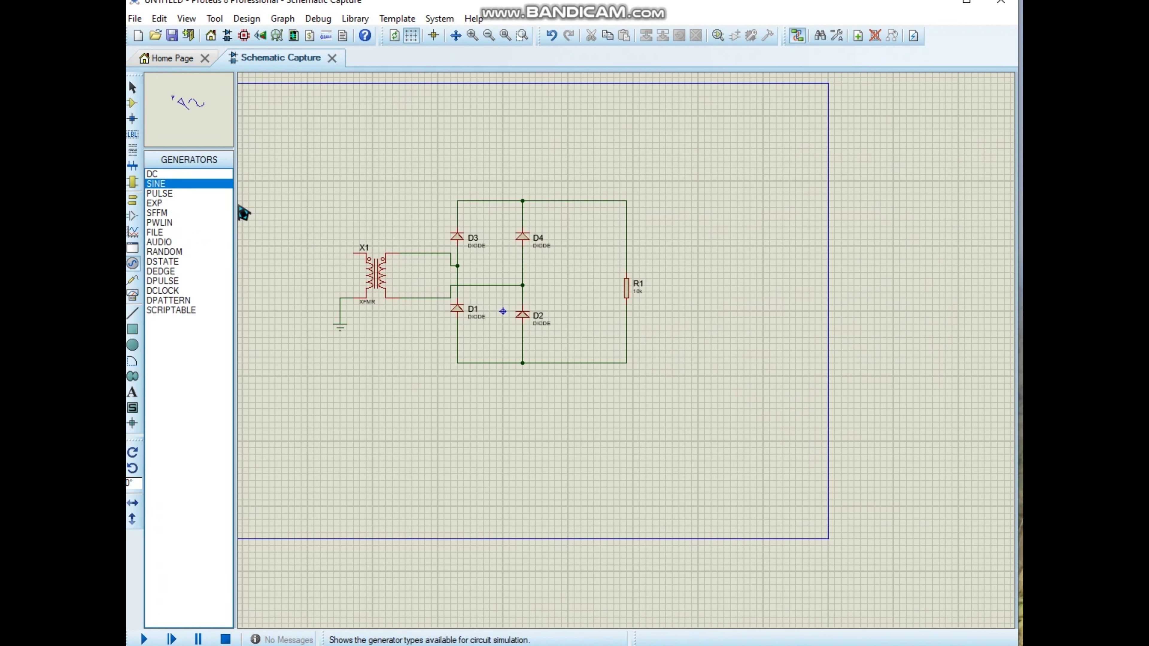
{"action": "left_click", "coordinate": [275, 231]}
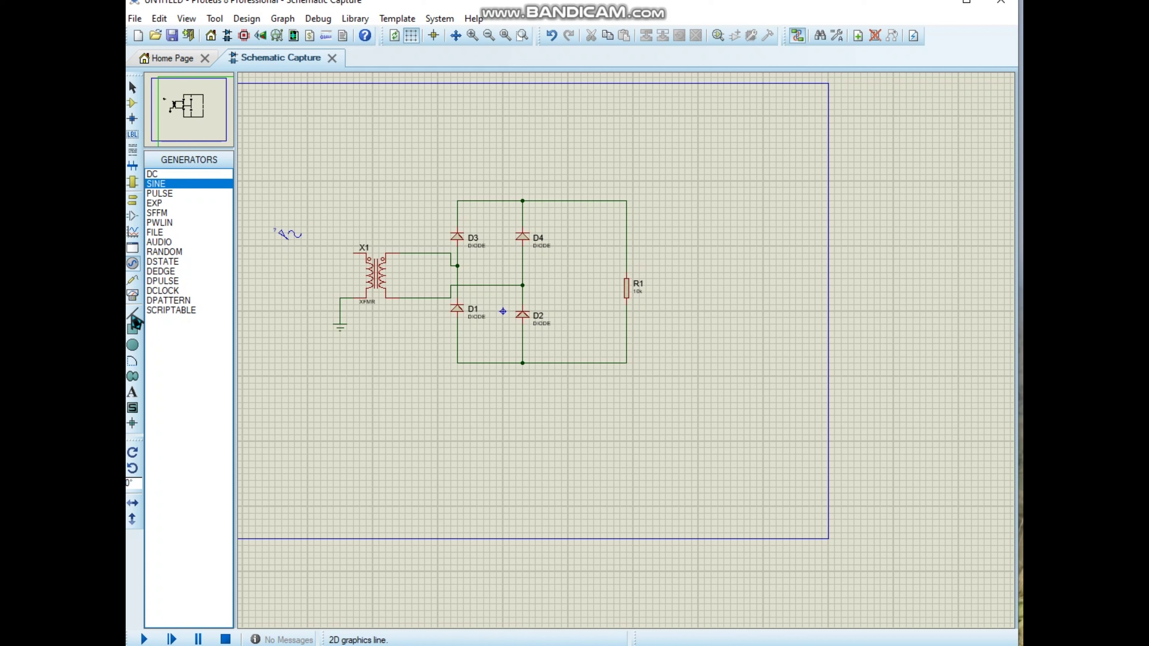
Step: Place three AC VOLTMETER instruments: on the transformer's primary side, on its secondary side, and to the right of R1
{"action": "left_click", "coordinate": [133, 299]}
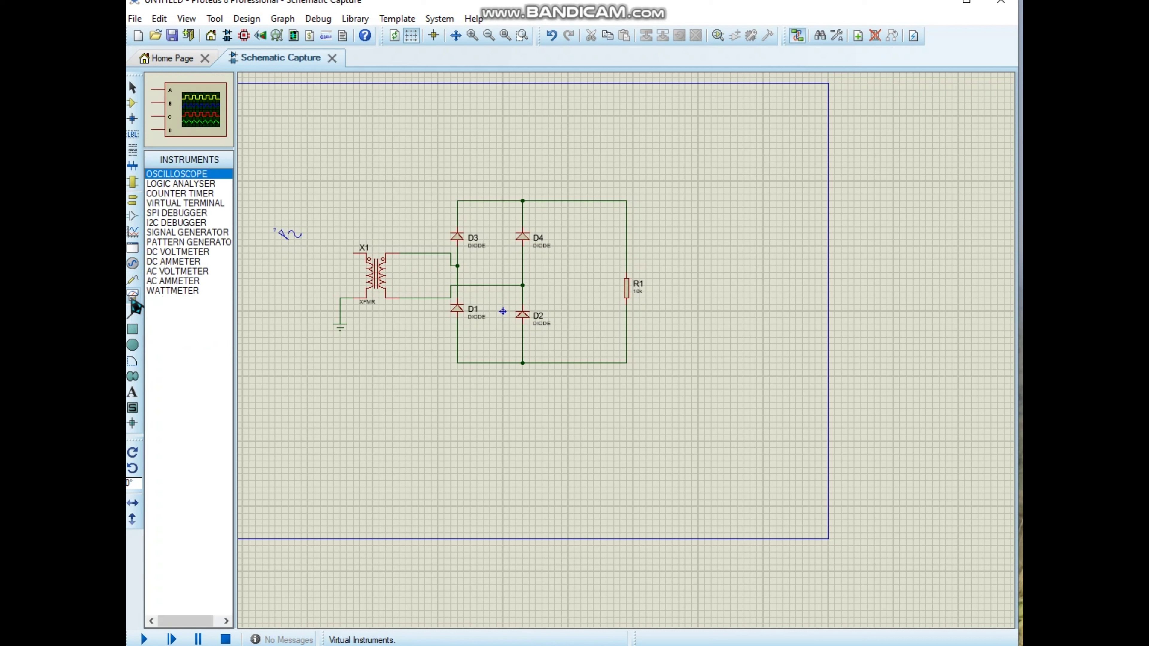
{"action": "left_click", "coordinate": [183, 273]}
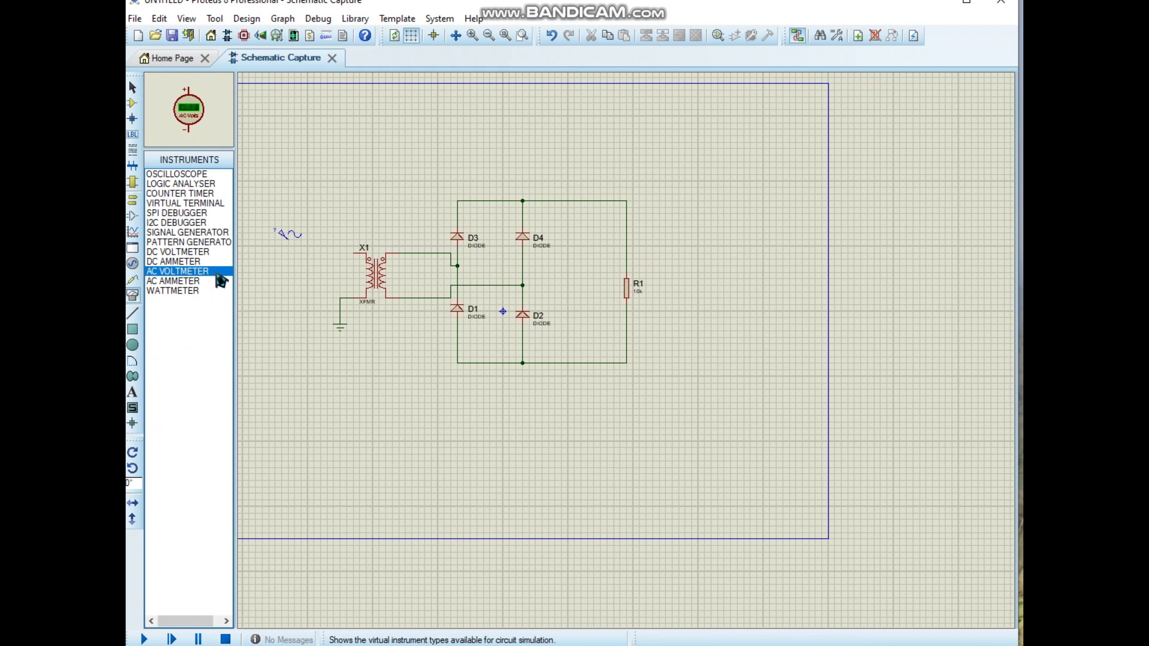
{"action": "left_click", "coordinate": [320, 283]}
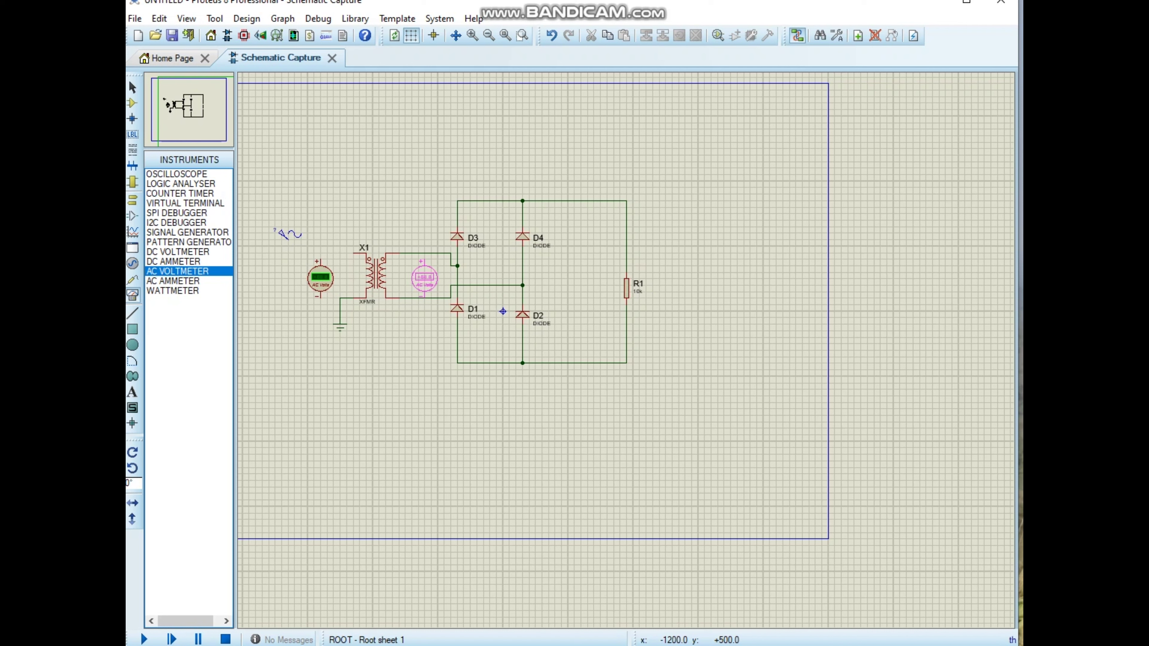
{"action": "left_click", "coordinate": [418, 278]}
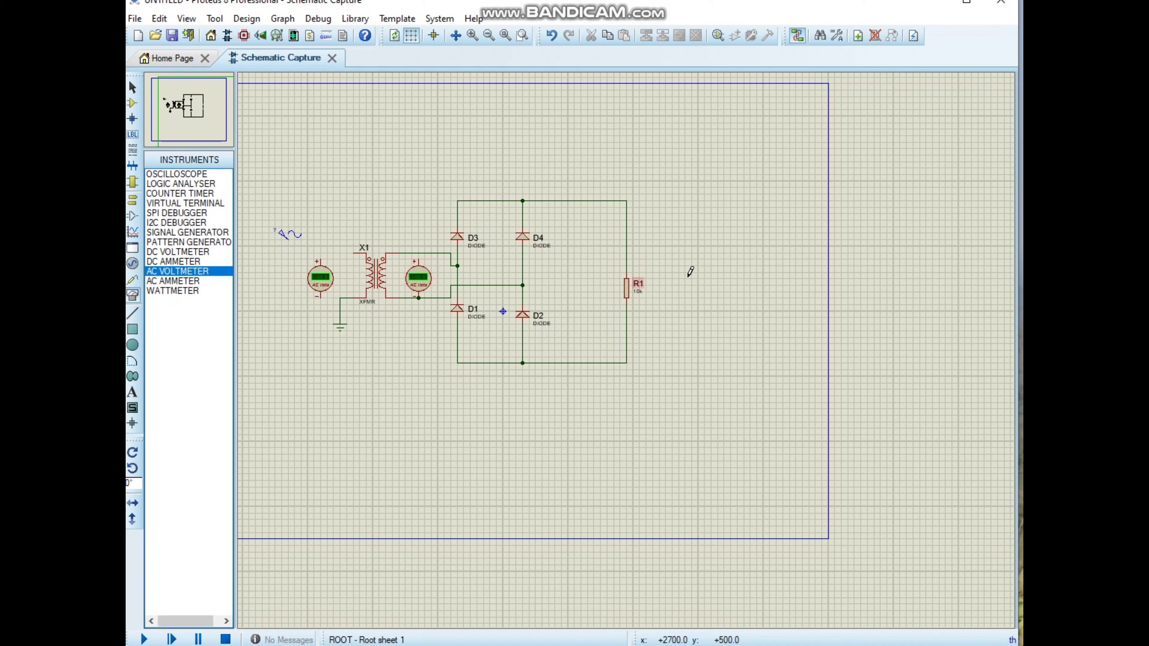
{"action": "left_click", "coordinate": [685, 291]}
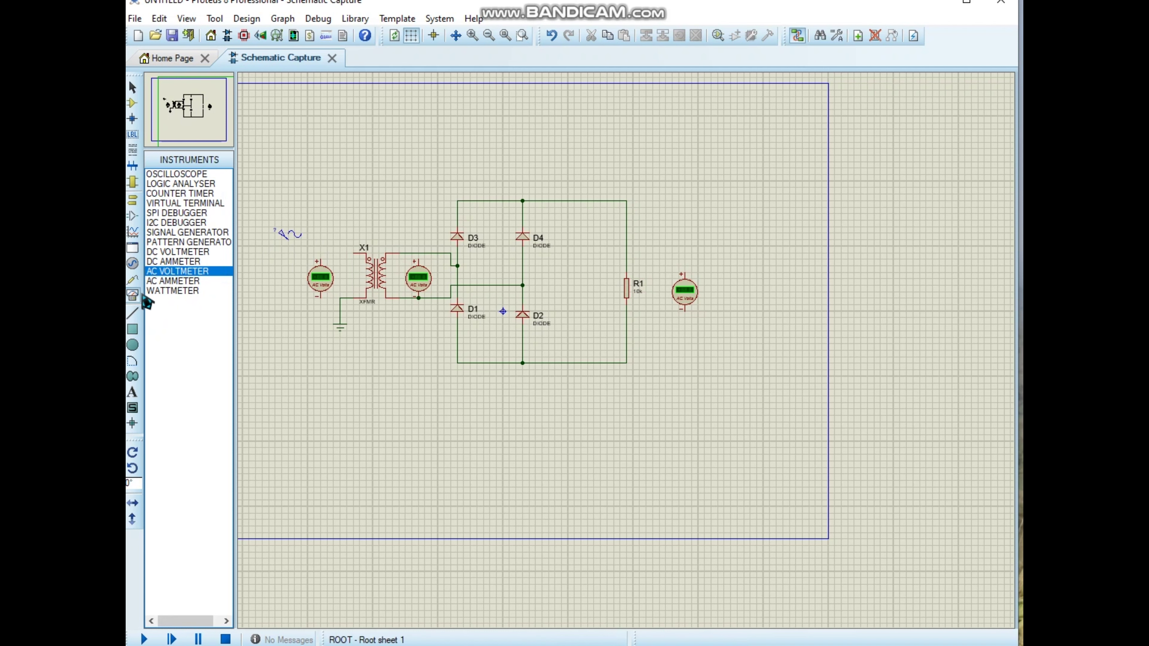
{"action": "left_click", "coordinate": [139, 282]}
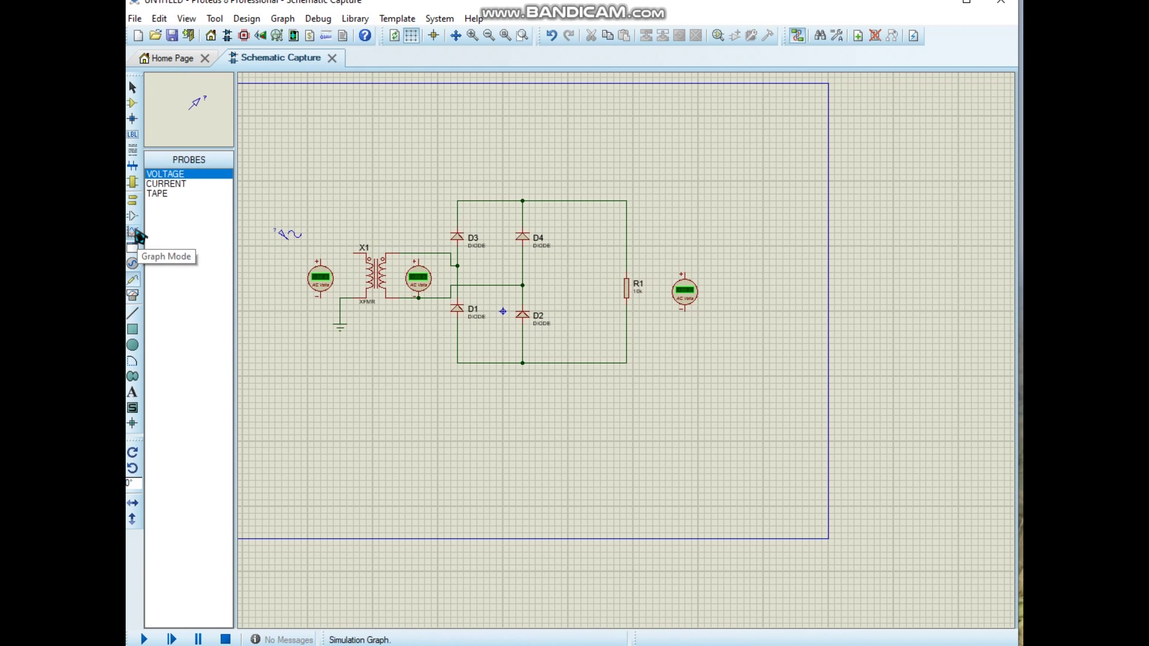
{"action": "left_click", "coordinate": [136, 231]}
{"action": "left_click", "coordinate": [135, 216]}
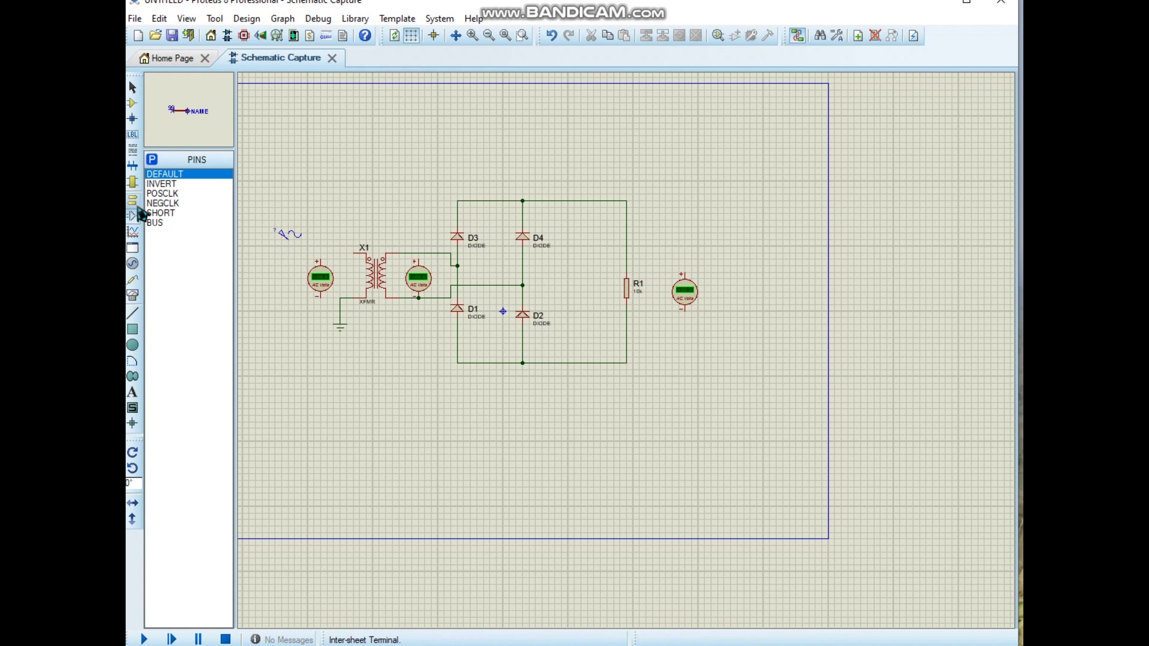
{"action": "left_click", "coordinate": [135, 202]}
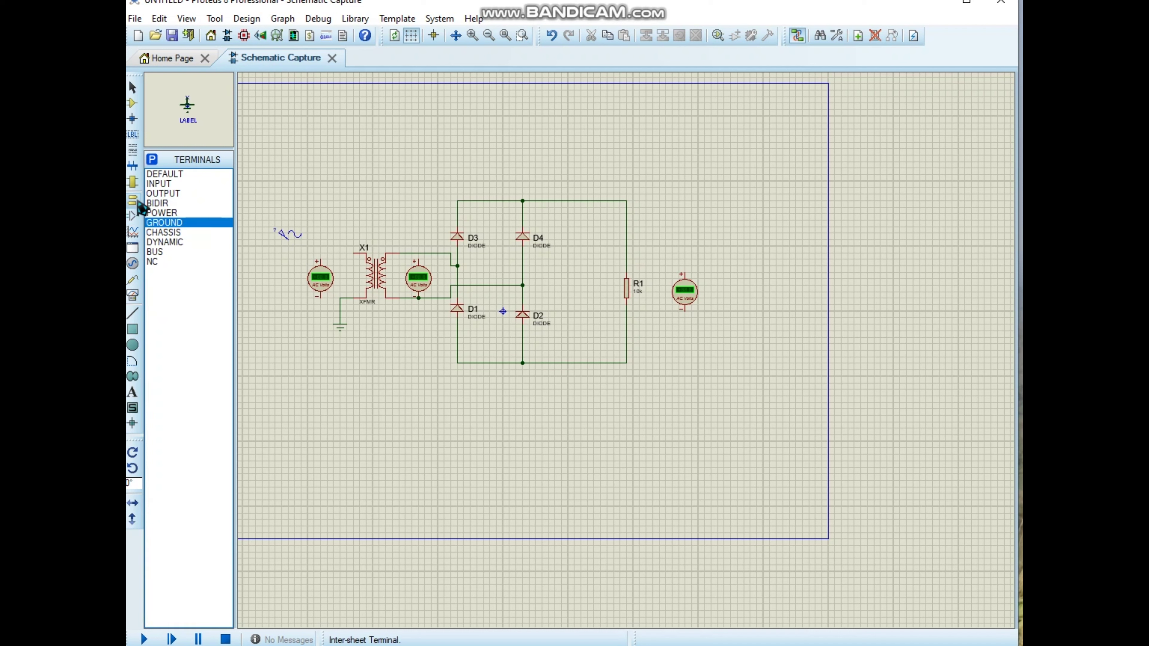
{"action": "left_click", "coordinate": [136, 312]}
Step: Place an OSCILLOSCOPE instrument to the right of the output voltmeter
{"action": "left_click", "coordinate": [132, 295]}
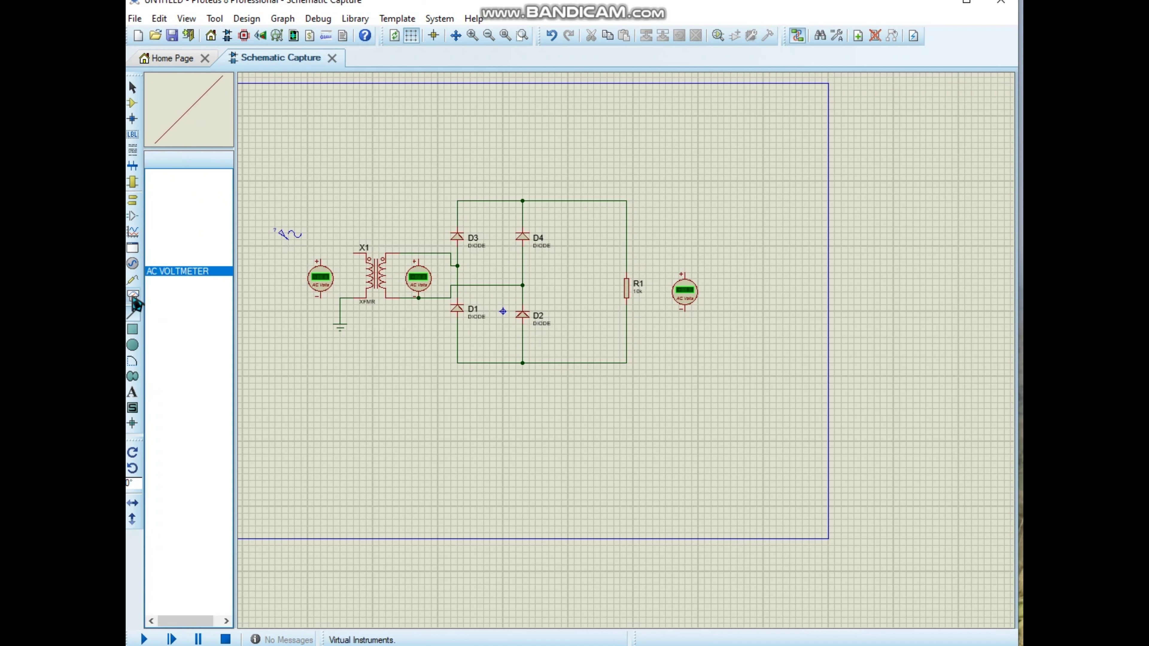
{"action": "left_click", "coordinate": [187, 175]}
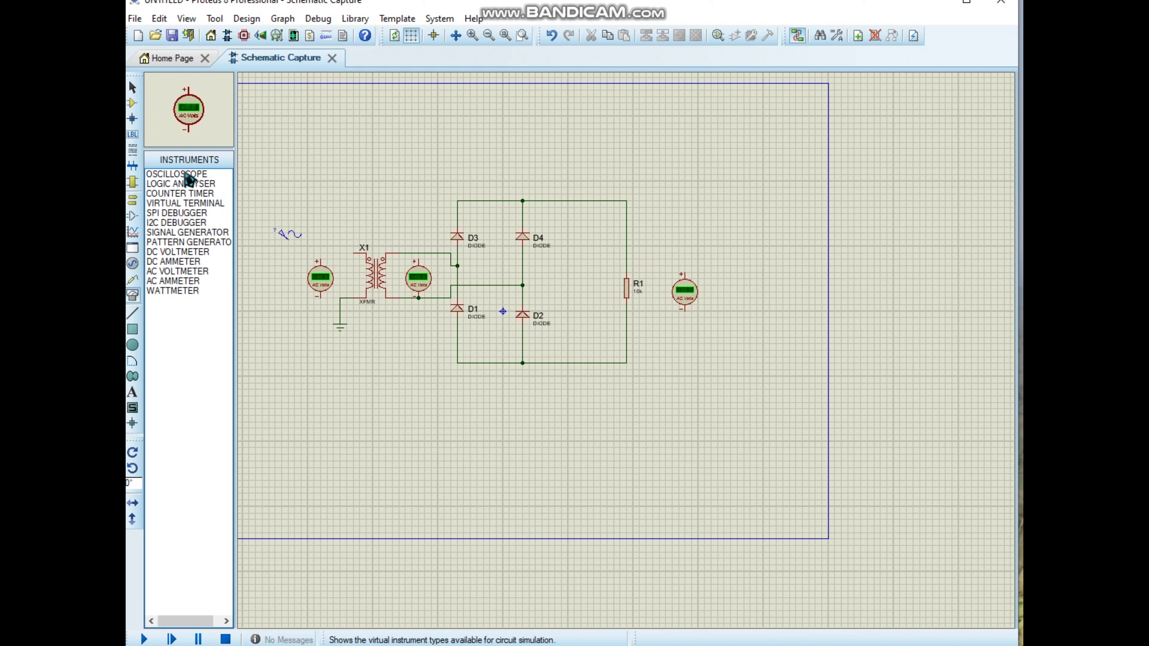
{"action": "left_click", "coordinate": [741, 260]}
{"action": "left_click", "coordinate": [769, 254]}
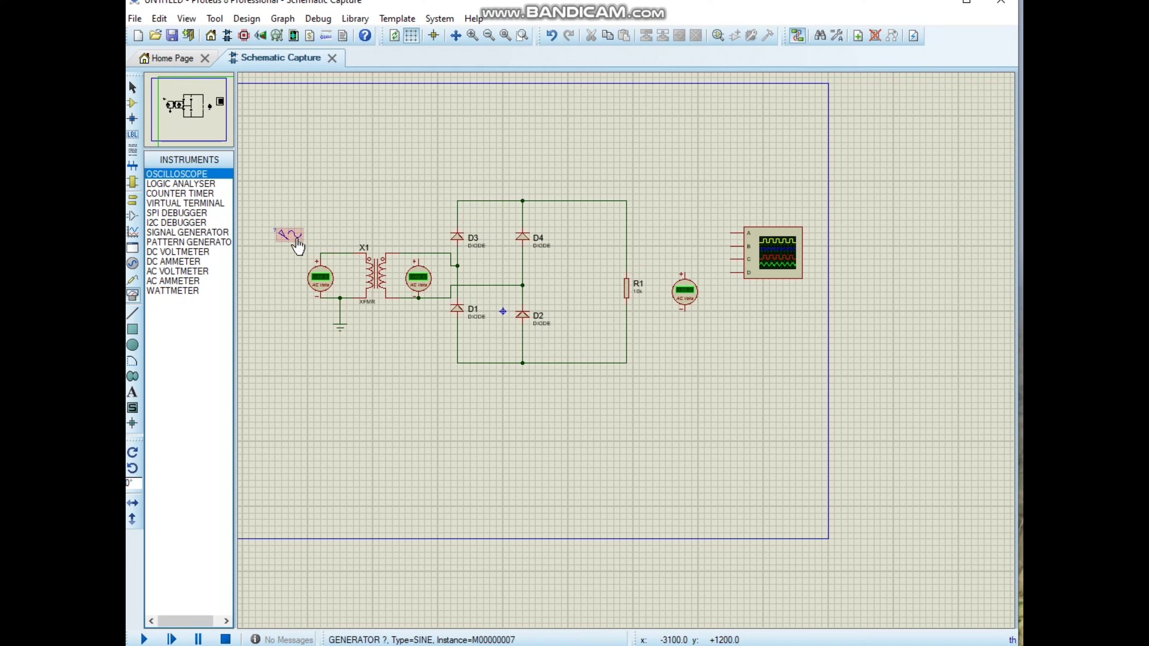
Step: Wire the sine generator to the line joining the primary voltmeter's positive pin and the transformer's upper primary terminal
{"action": "scroll", "coordinate": [282, 230], "scroll_direction": "up", "scroll_amount": 1}
{"action": "scroll", "coordinate": [619, 357], "scroll_direction": "down", "scroll_amount": 1}
{"action": "scroll", "coordinate": [620, 357], "scroll_direction": "up", "scroll_amount": 2}
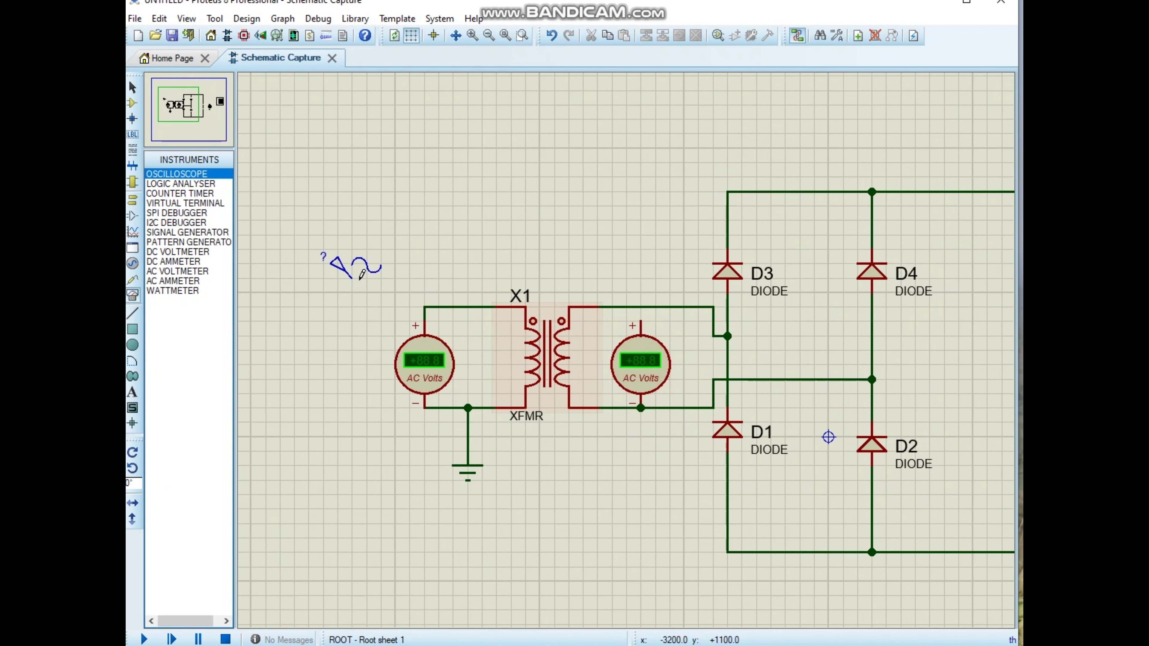
{"action": "left_click", "coordinate": [601, 343]}
{"action": "left_click", "coordinate": [424, 307]}
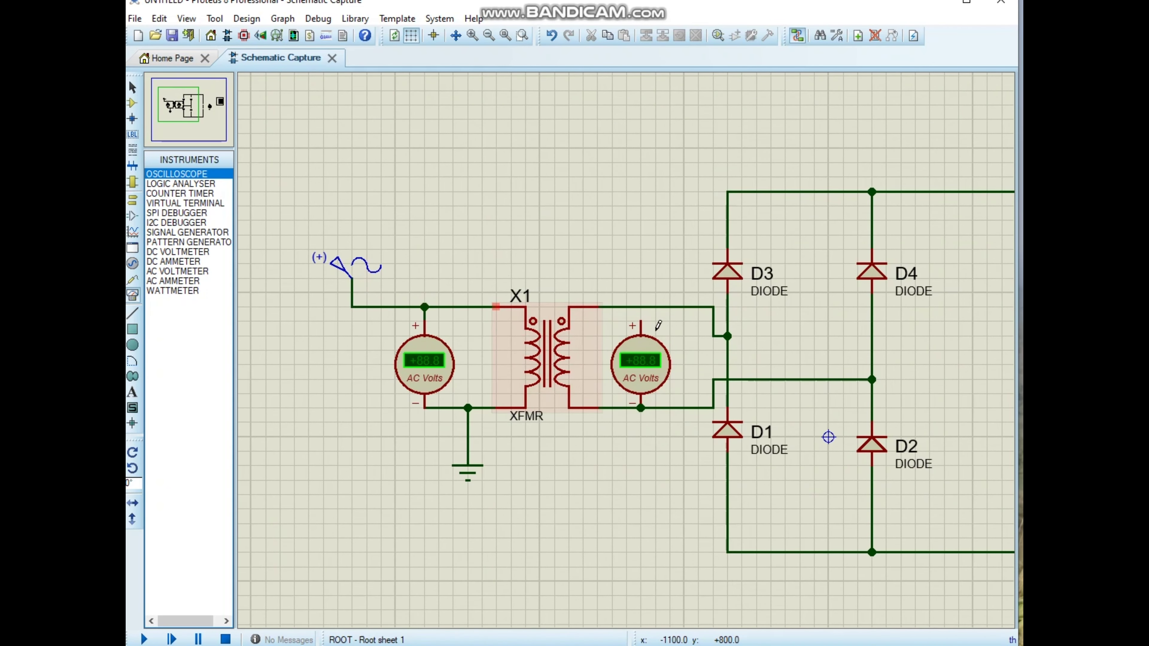
Step: Wire the secondary voltmeter's positive pin to the transformer's upper secondary line, and connect the output voltmeter in parallel with R1
{"action": "scroll", "coordinate": [627, 349], "scroll_direction": "down", "scroll_amount": 1}
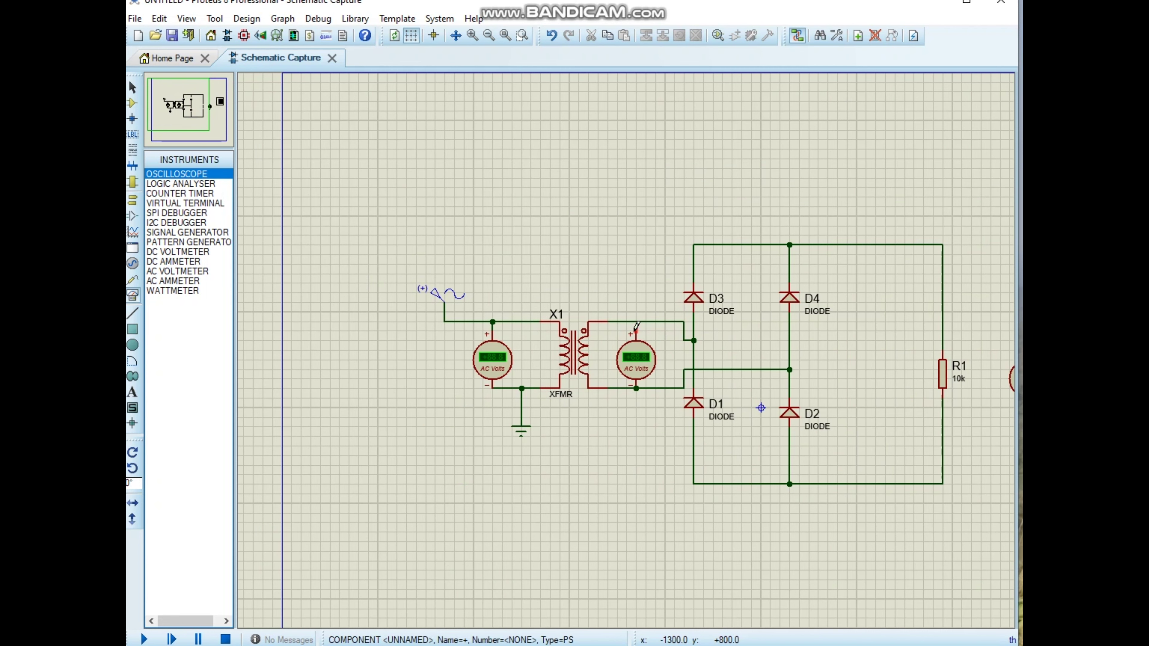
{"action": "scroll", "coordinate": [803, 346], "scroll_direction": "down", "scroll_amount": 1}
{"action": "scroll", "coordinate": [628, 358], "scroll_direction": "up", "scroll_amount": 2}
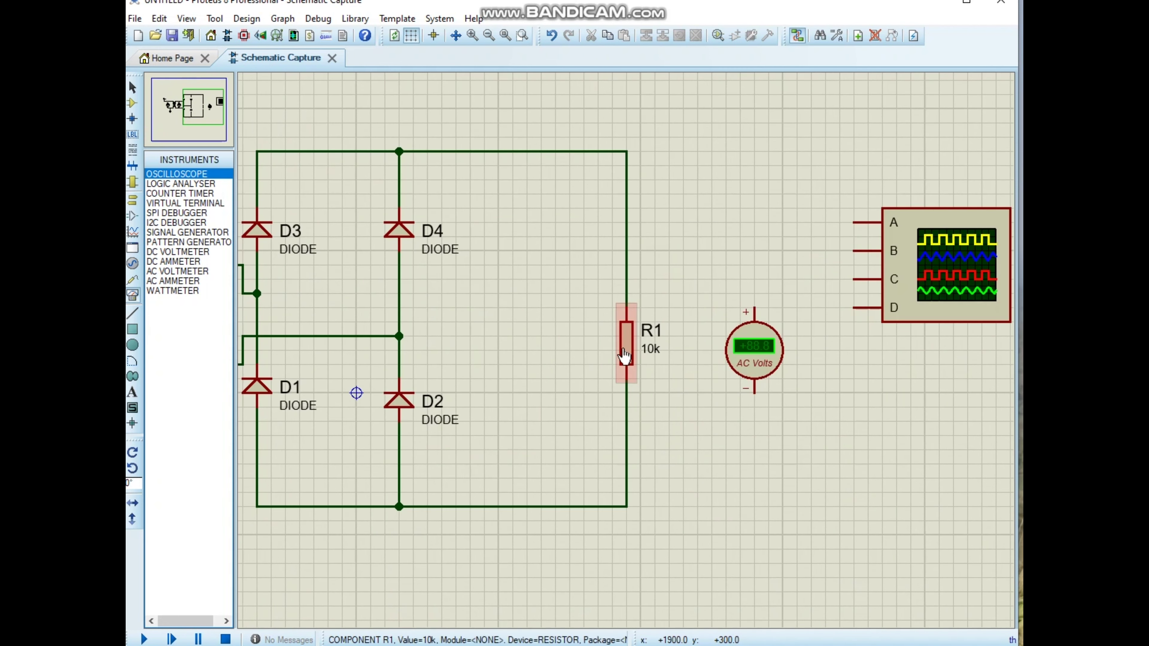
{"action": "left_click", "coordinate": [627, 151]}
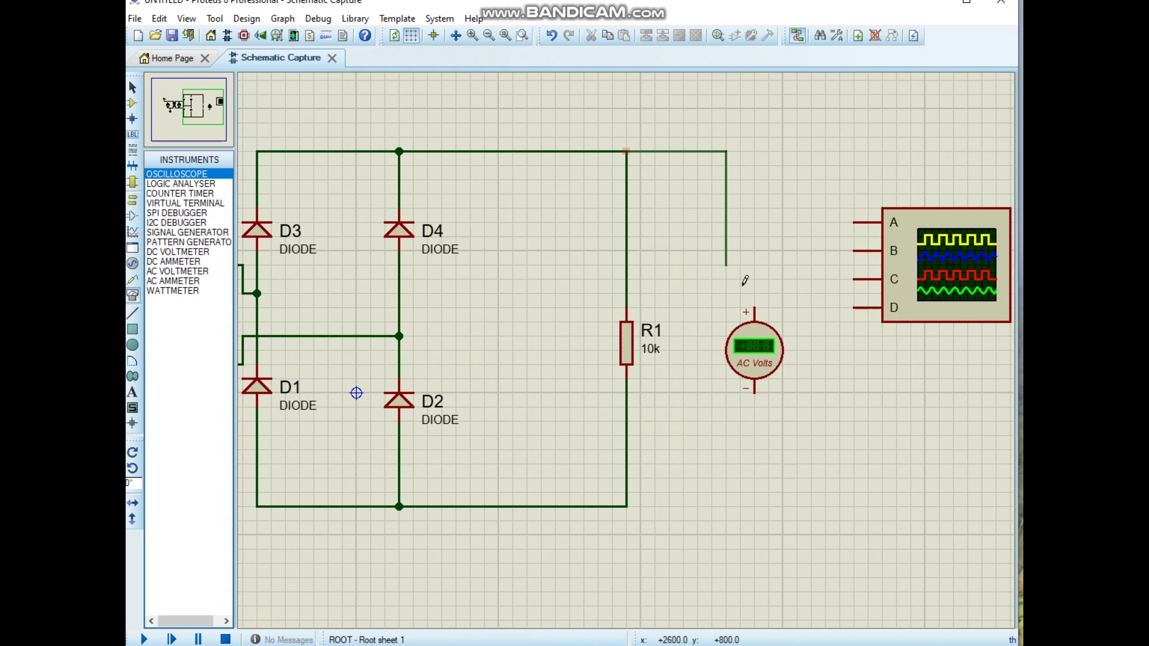
{"action": "left_click", "coordinate": [754, 308]}
{"action": "left_click", "coordinate": [628, 505]}
{"action": "left_click", "coordinate": [757, 384]}
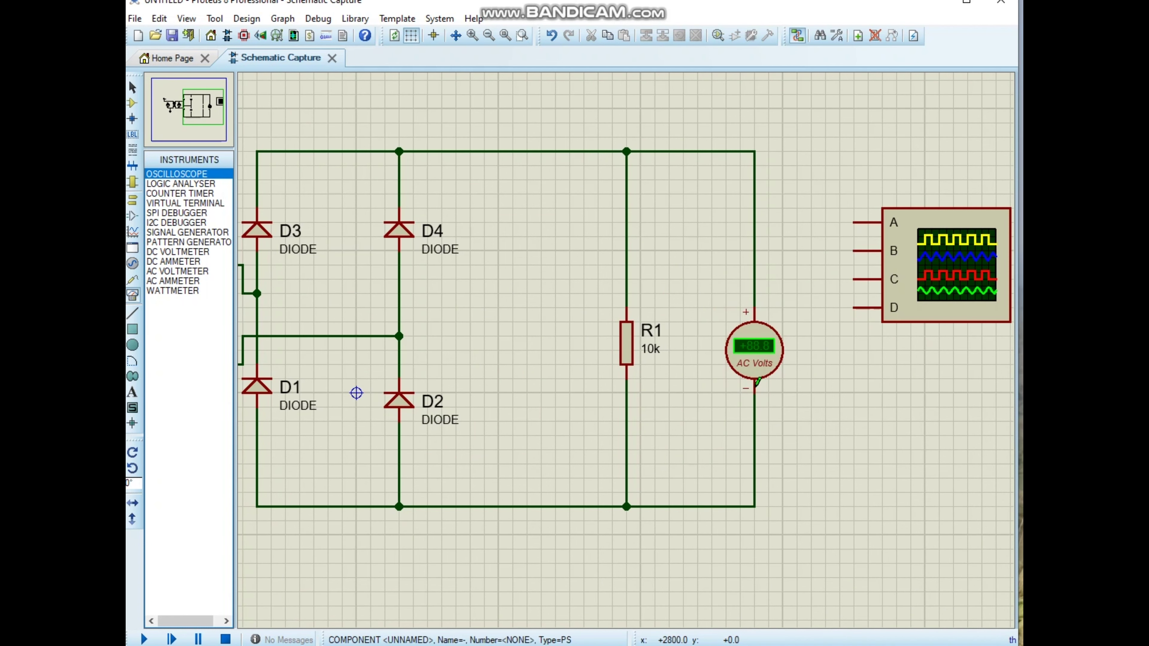
Step: Wire the transformer's upper primary line to oscilloscope channel A and its upper secondary line to channel B
{"action": "scroll", "coordinate": [558, 334], "scroll_direction": "down", "scroll_amount": 2}
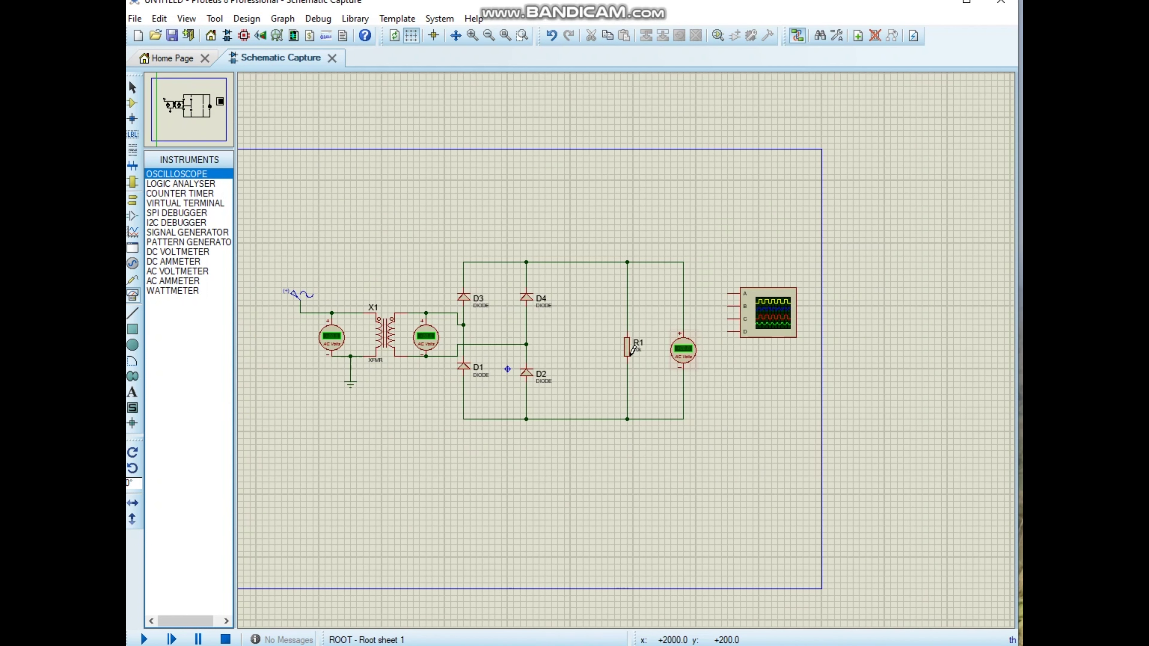
{"action": "left_click", "coordinate": [345, 312]}
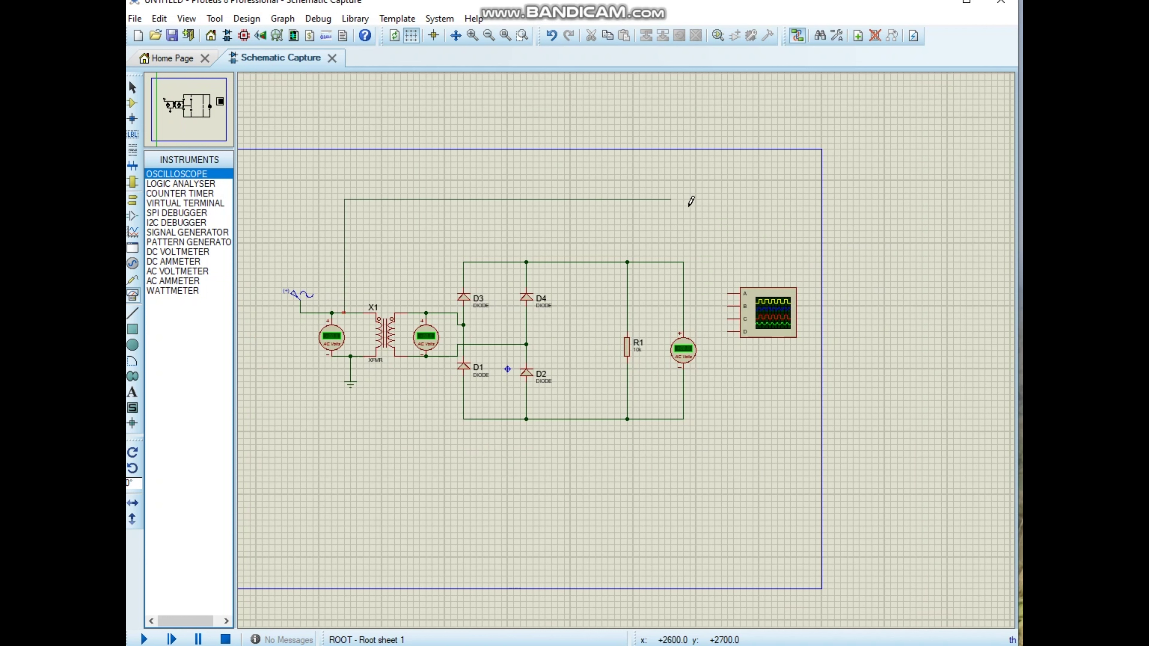
{"action": "left_click", "coordinate": [728, 293]}
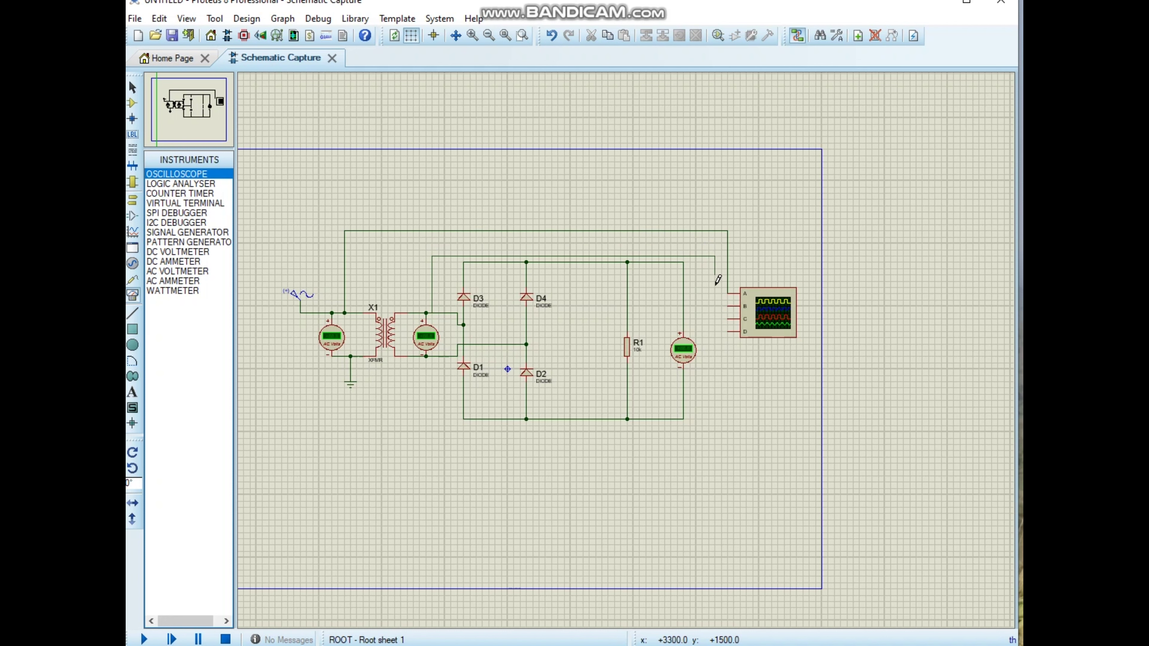
{"action": "left_click", "coordinate": [730, 305]}
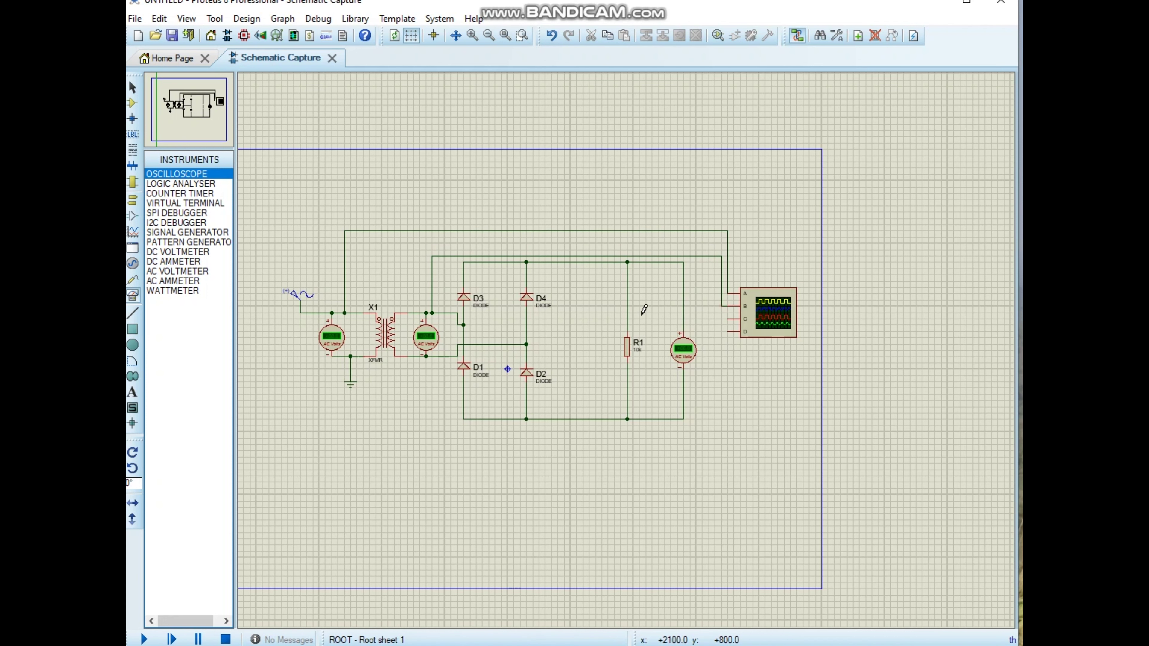
Step: Wire the output voltmeter's positive line to oscilloscope channel C
{"action": "scroll", "coordinate": [630, 346], "scroll_direction": "up", "scroll_amount": 1}
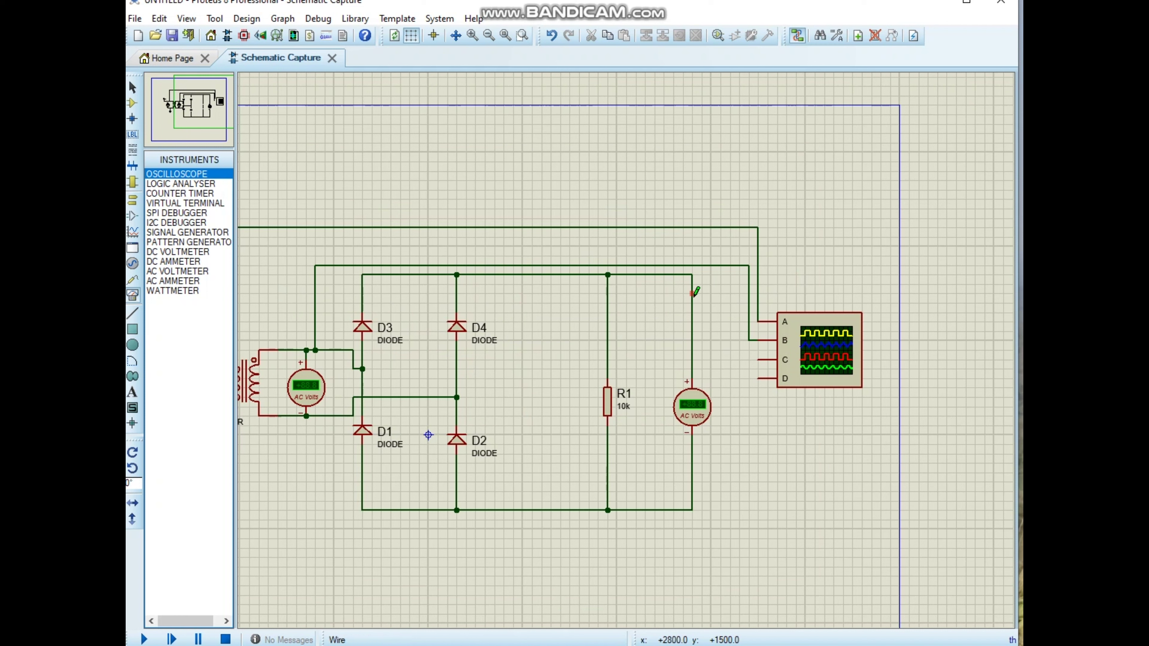
{"action": "left_click", "coordinate": [693, 293]}
{"action": "left_click", "coordinate": [762, 359]}
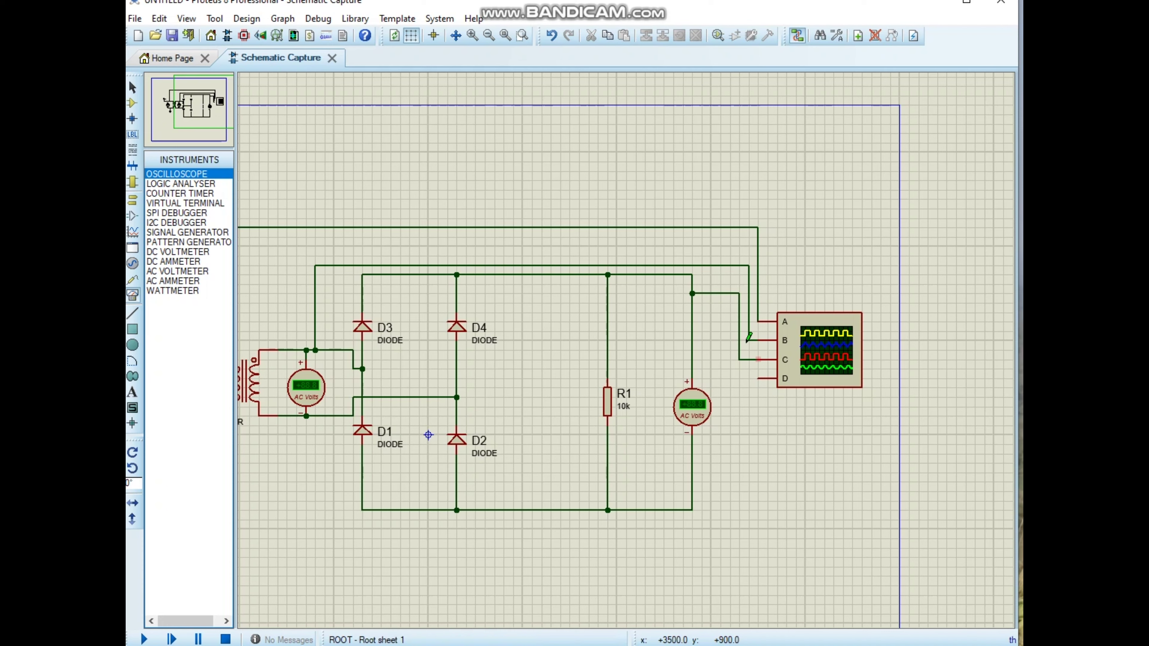
Step: Examine the wiring of the whole circuit from the sine generator through the bridge to the oscilloscope
{"action": "scroll", "coordinate": [627, 354], "scroll_direction": "down", "scroll_amount": 1}
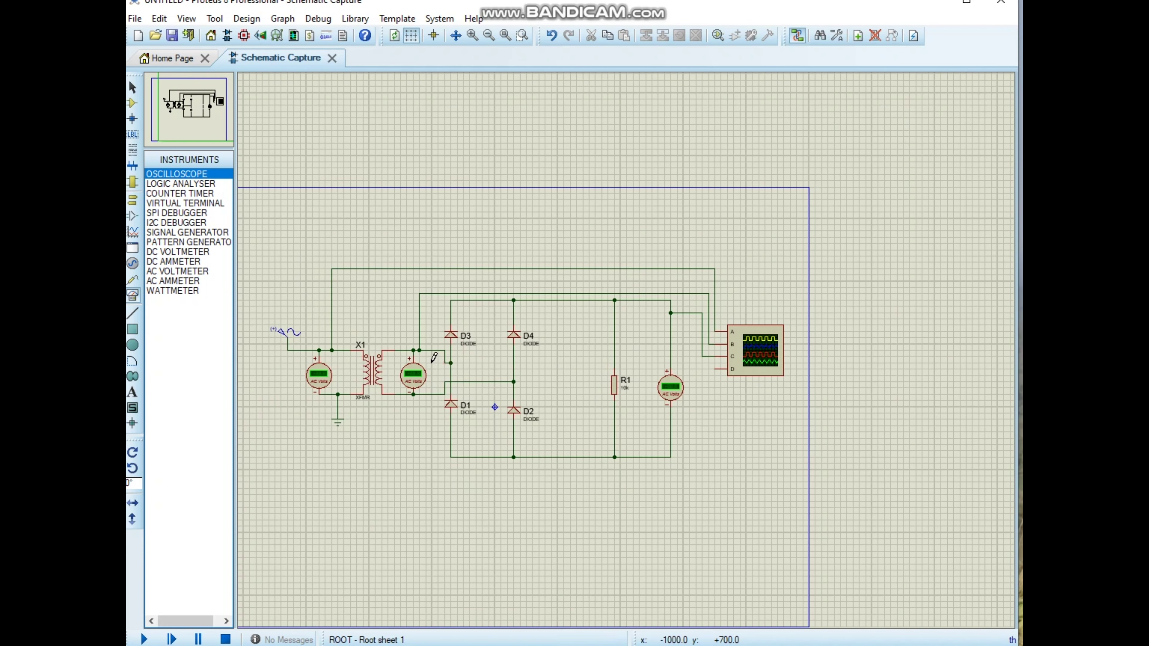
{"action": "scroll", "coordinate": [434, 357], "scroll_direction": "up", "scroll_amount": 1}
{"action": "scroll", "coordinate": [793, 358], "scroll_direction": "down", "scroll_amount": 1}
{"action": "scroll", "coordinate": [480, 345], "scroll_direction": "up", "scroll_amount": 1}
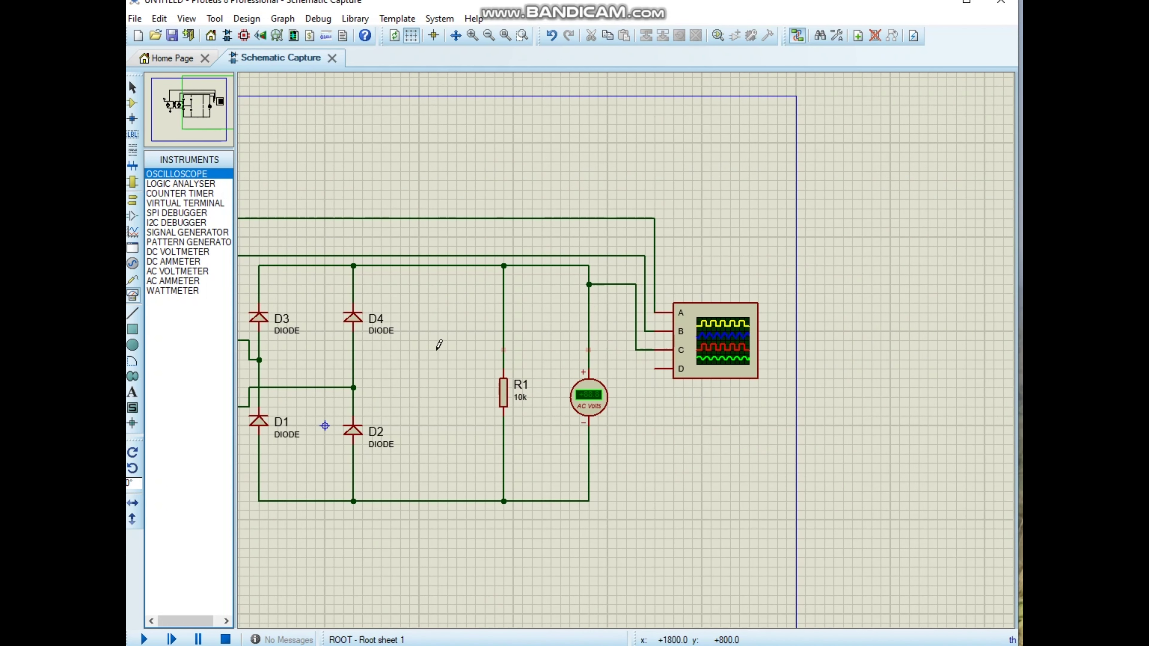
{"action": "scroll", "coordinate": [487, 345], "scroll_direction": "down", "scroll_amount": 1}
{"action": "scroll", "coordinate": [434, 336], "scroll_direction": "down", "scroll_amount": 1}
{"action": "scroll", "coordinate": [487, 333], "scroll_direction": "up", "scroll_amount": 1}
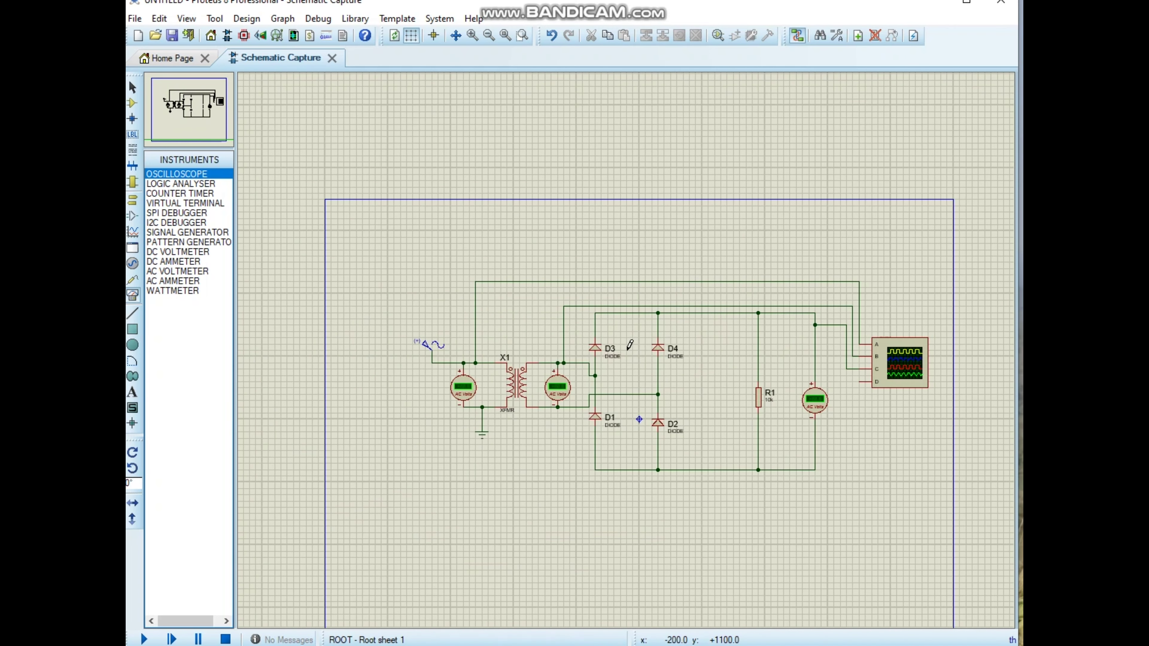
{"action": "scroll", "coordinate": [629, 345], "scroll_direction": "up", "scroll_amount": 1}
{"action": "scroll", "coordinate": [482, 345], "scroll_direction": "down", "scroll_amount": 1}
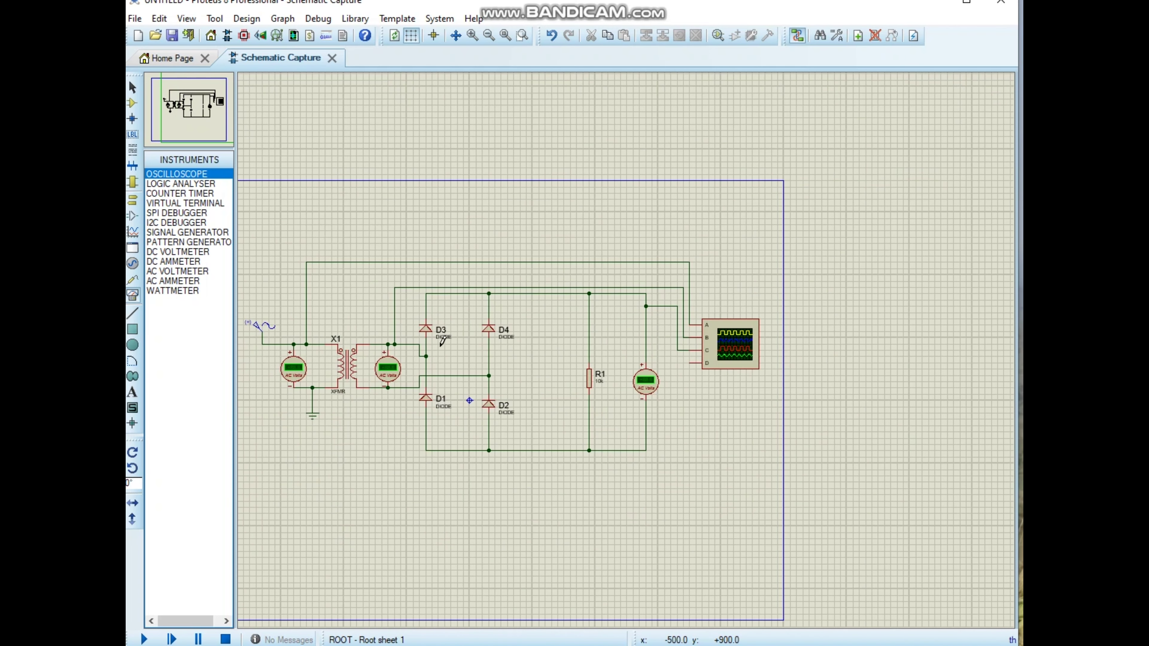
Step: Set transformer X1's turns ratio to 25/50 and make the property fully shown with Show All
{"action": "scroll", "coordinate": [443, 342], "scroll_direction": "up", "scroll_amount": 1}
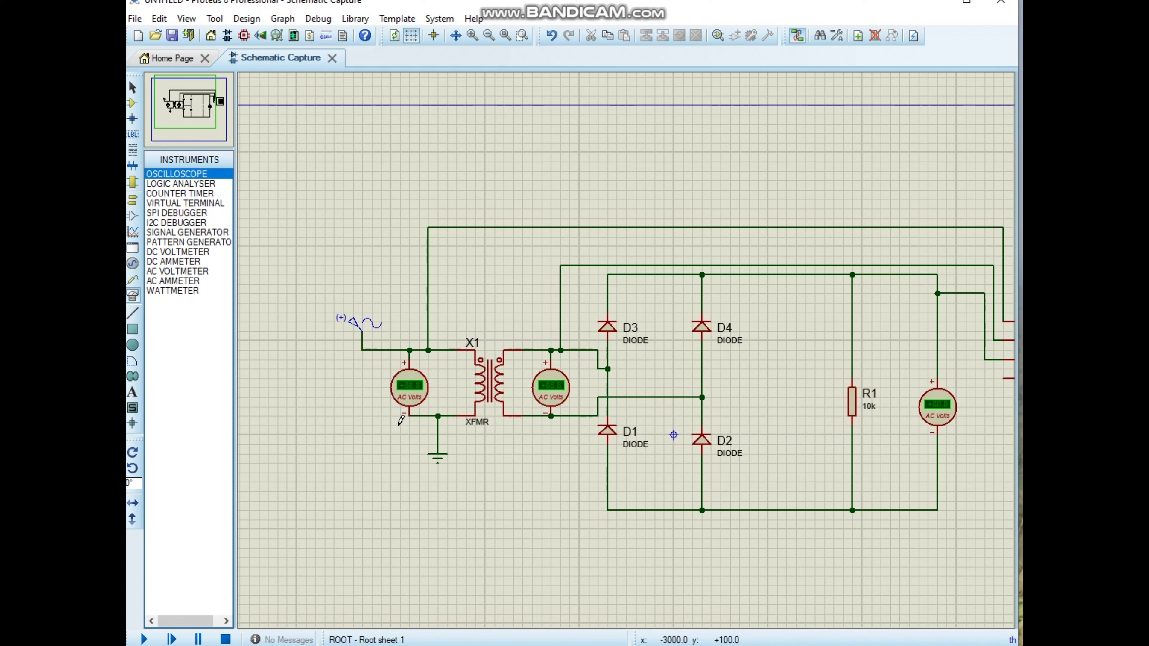
{"action": "double_click", "coordinate": [486, 389]}
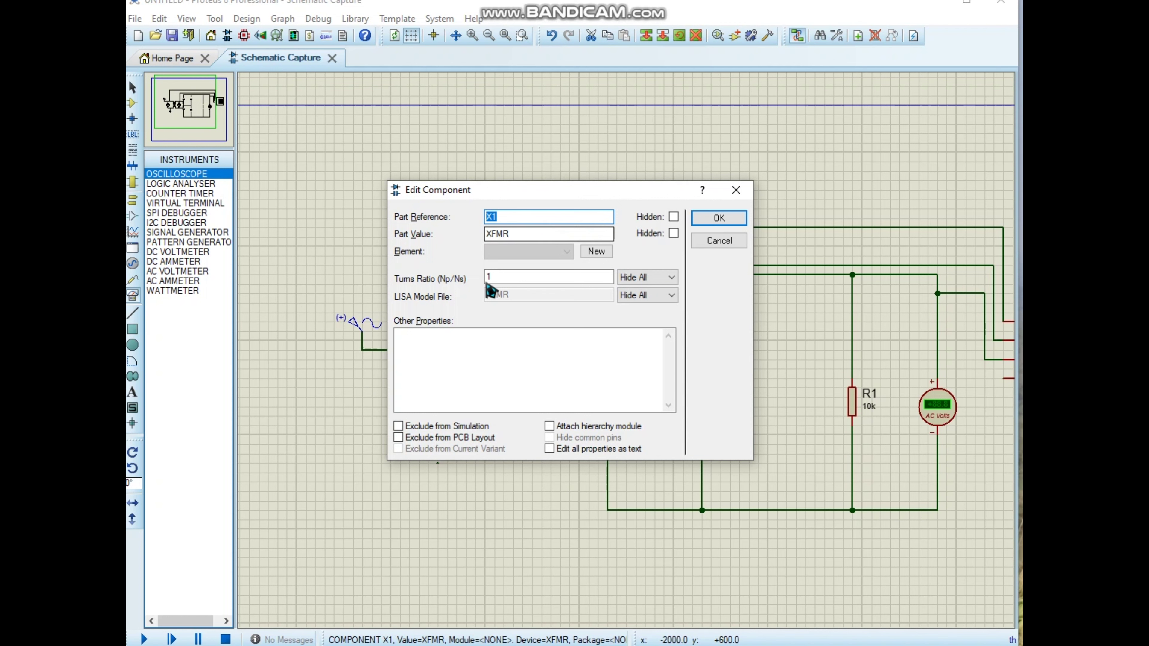
{"action": "left_click", "coordinate": [523, 278]}
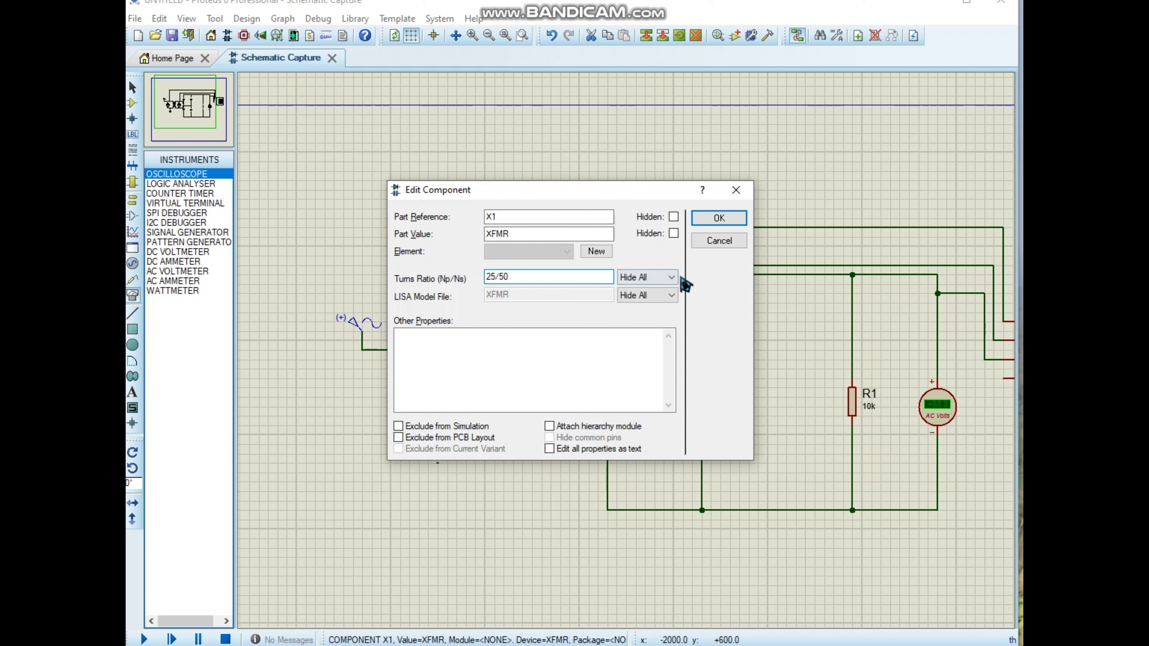
{"action": "left_click", "coordinate": [651, 278]}
{"action": "left_click", "coordinate": [642, 295]}
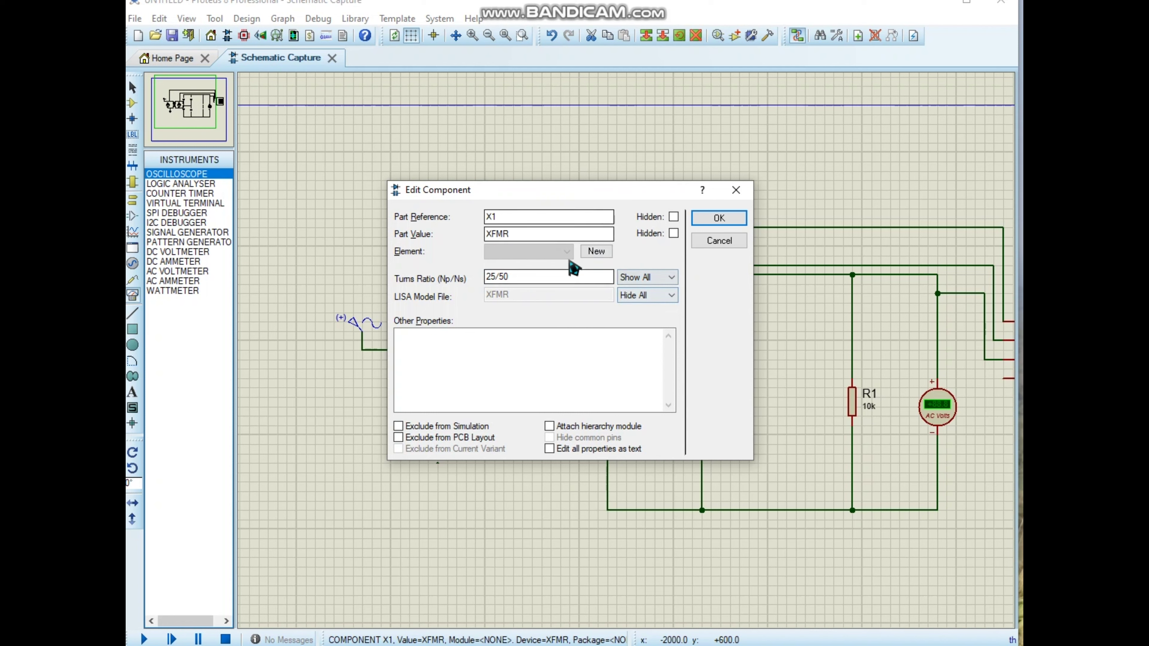
{"action": "left_click", "coordinate": [718, 218]}
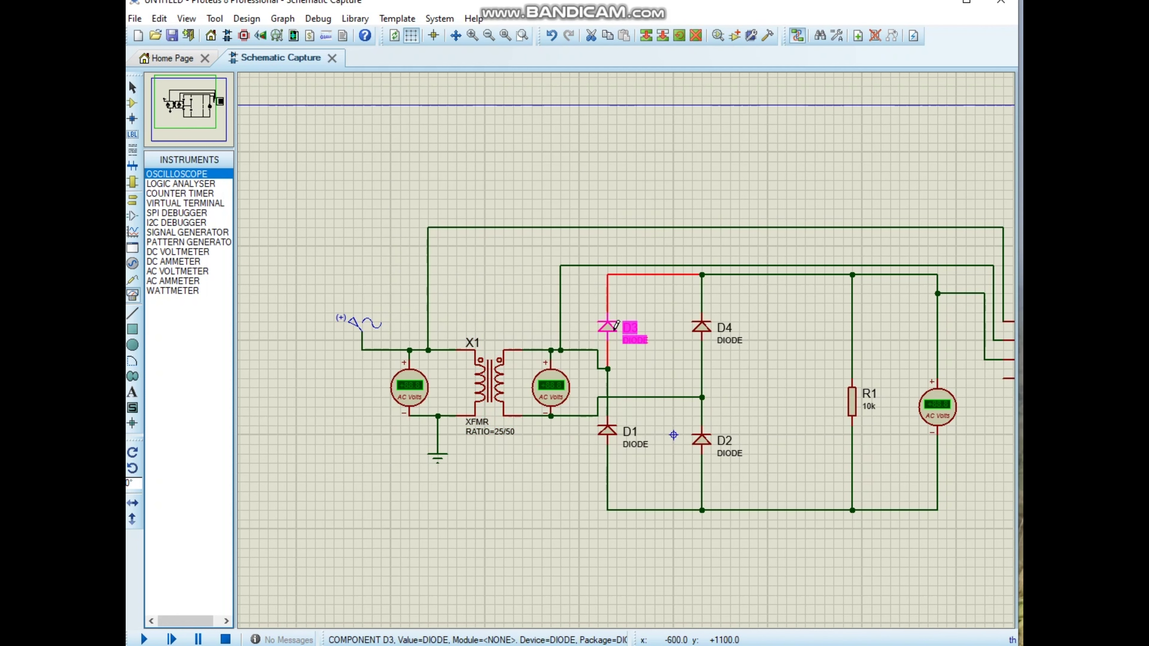
{"action": "double_click", "coordinate": [607, 325]}
{"action": "left_click", "coordinate": [735, 191]}
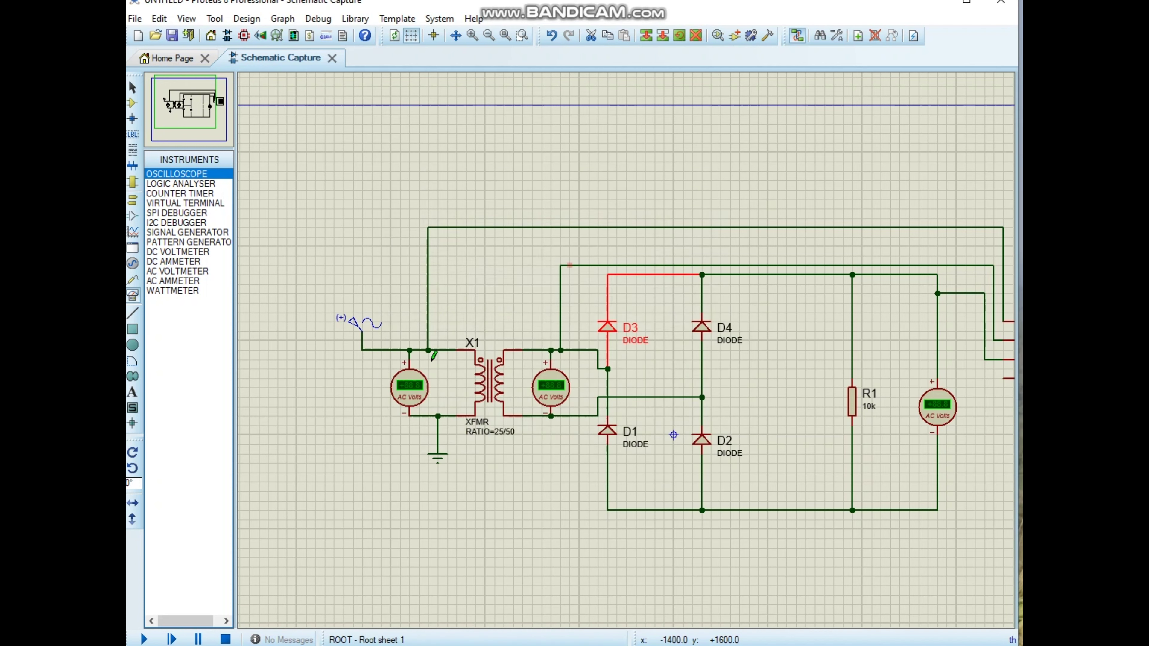
Step: Set the sine generator to an RMS amplitude of 20 V and a frequency of 50 Hz
{"action": "double_click", "coordinate": [357, 322]}
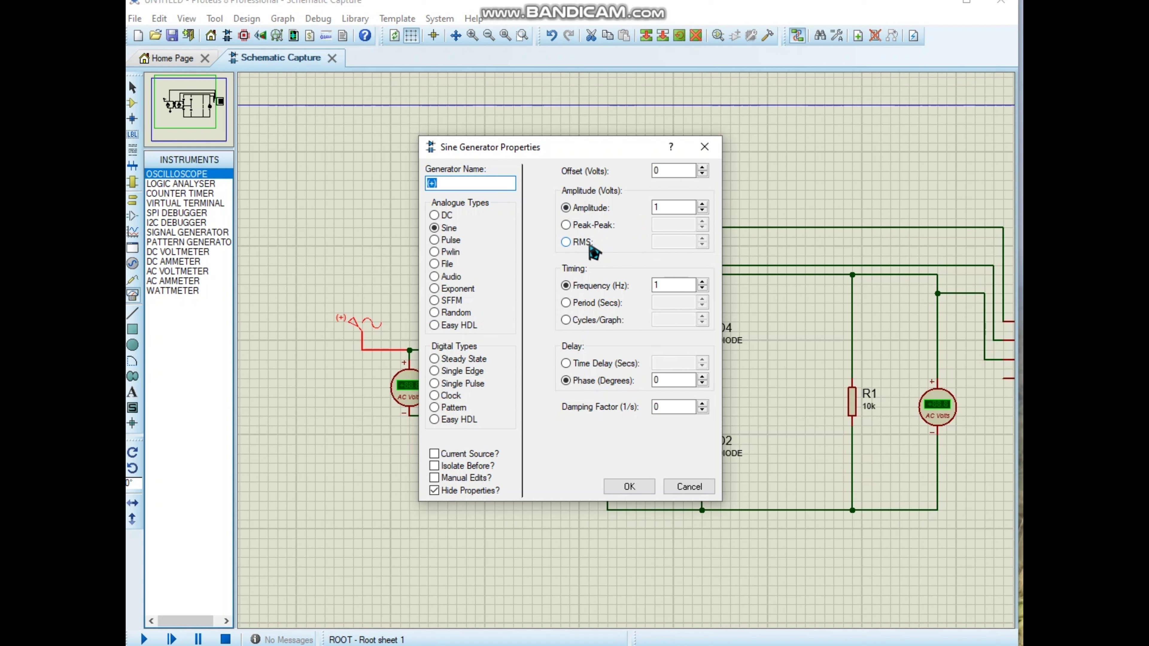
{"action": "left_click", "coordinate": [566, 243]}
{"action": "left_click_drag", "start_coordinate": [695, 242], "coordinate": [633, 256]}
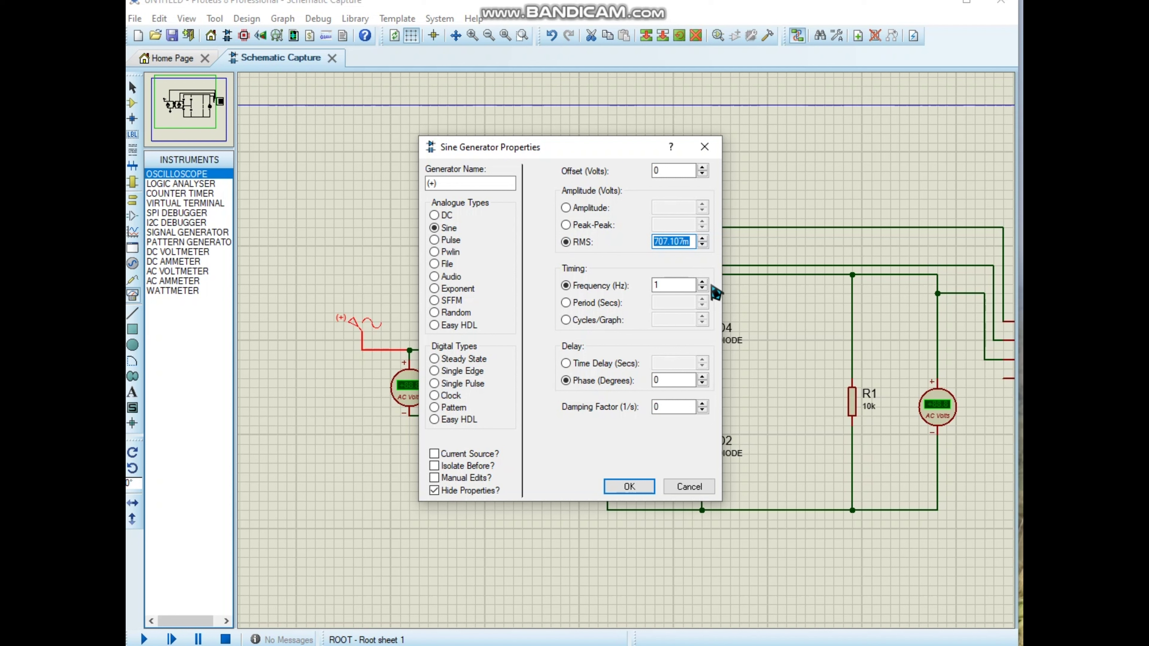
{"action": "left_click_drag", "start_coordinate": [679, 285], "coordinate": [647, 298]}
{"action": "type", "text": "50"}
{"action": "double_click", "coordinate": [695, 248]}
{"action": "type", "text": "20"}
{"action": "left_click", "coordinate": [629, 486]}
Step: Look over the bridge, load resistor R1, output voltmeter and oscilloscope connections
{"action": "scroll", "coordinate": [765, 376], "scroll_direction": "down", "scroll_amount": 2}
{"action": "scroll", "coordinate": [628, 360], "scroll_direction": "up", "scroll_amount": 1}
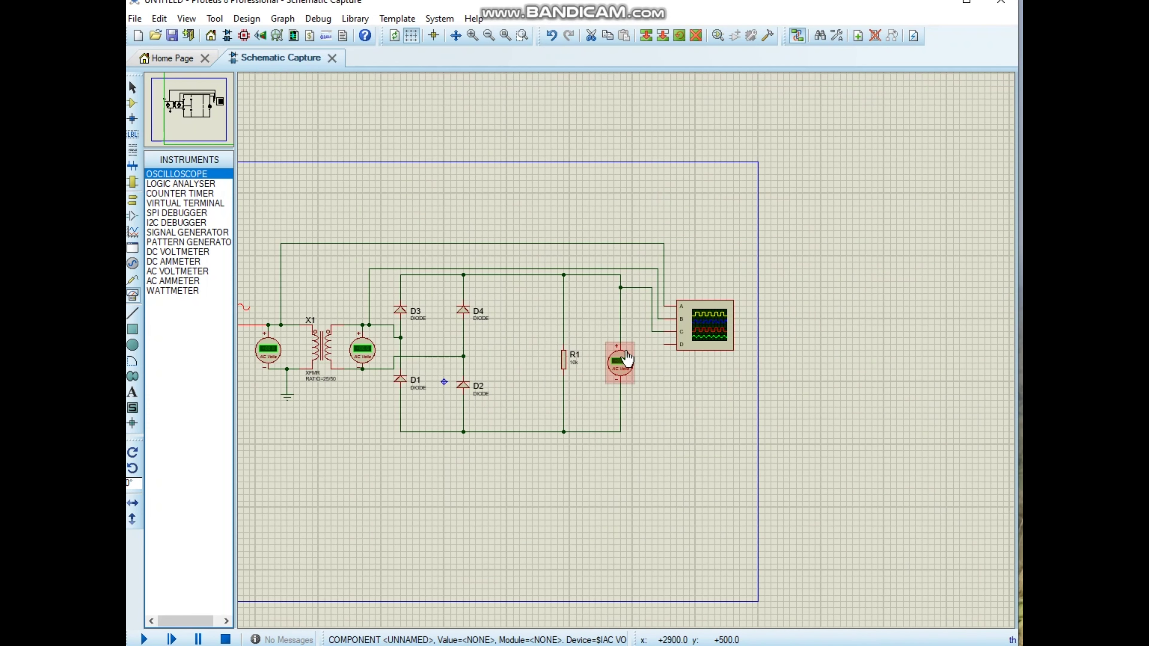
{"action": "scroll", "coordinate": [631, 345], "scroll_direction": "down", "scroll_amount": 1}
{"action": "scroll", "coordinate": [631, 345], "scroll_direction": "up", "scroll_amount": 1}
{"action": "scroll", "coordinate": [822, 358], "scroll_direction": "up", "scroll_amount": 1}
{"action": "scroll", "coordinate": [562, 326], "scroll_direction": "down", "scroll_amount": 1}
{"action": "scroll", "coordinate": [588, 334], "scroll_direction": "up", "scroll_amount": 1}
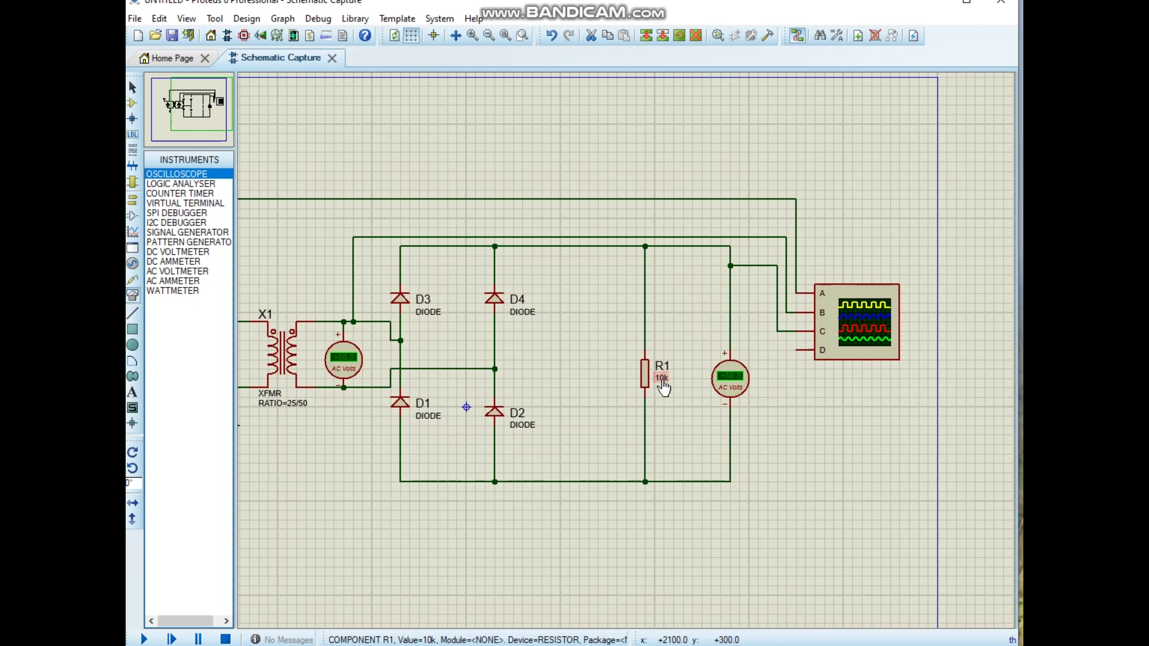
{"action": "scroll", "coordinate": [575, 358], "scroll_direction": "down", "scroll_amount": 1}
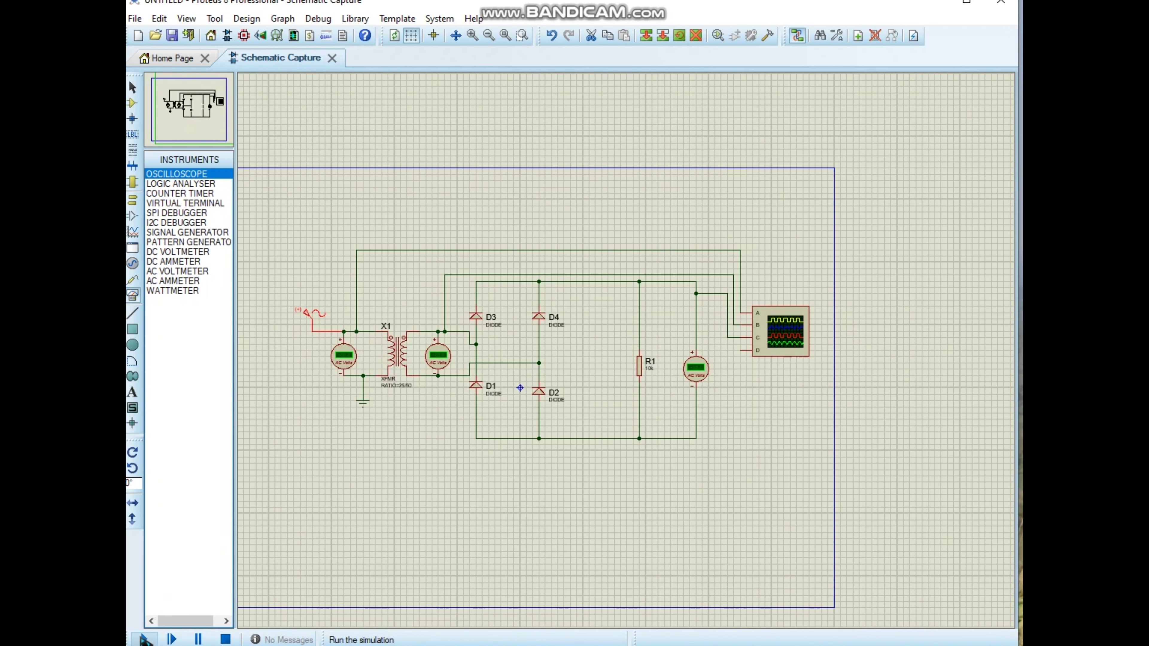
Step: Run the simulation and reposition the Digital Oscilloscope window so the controls of all four channels are visible
{"action": "left_click", "coordinate": [145, 639]}
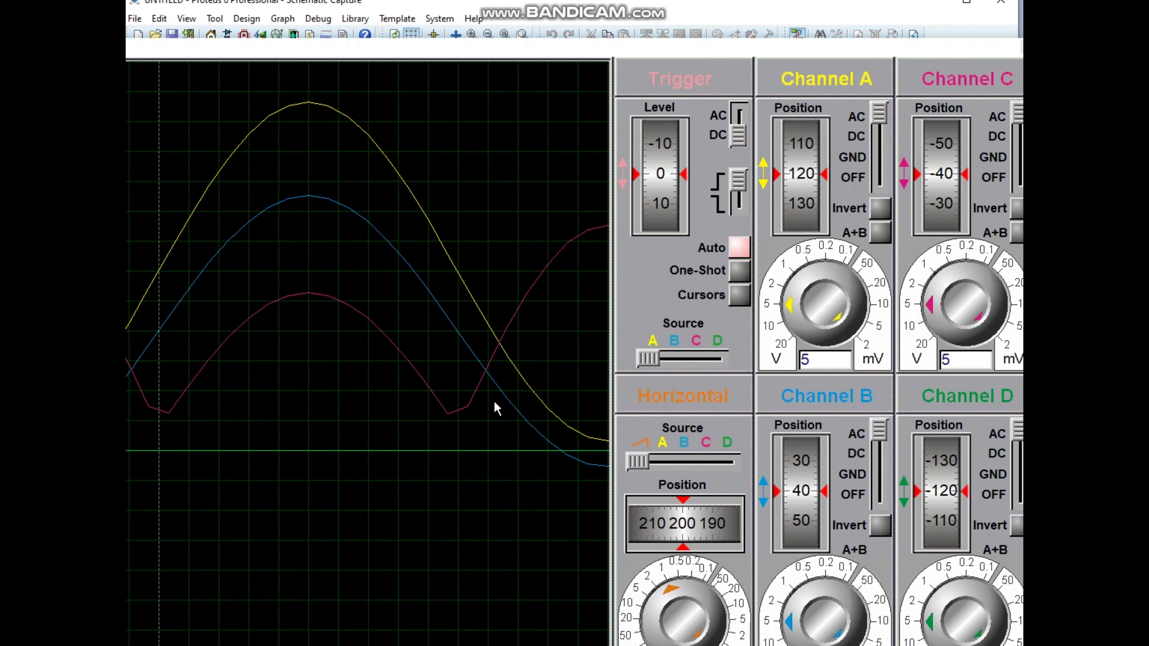
{"action": "left_click_drag", "start_coordinate": [444, 46], "coordinate": [567, 21]}
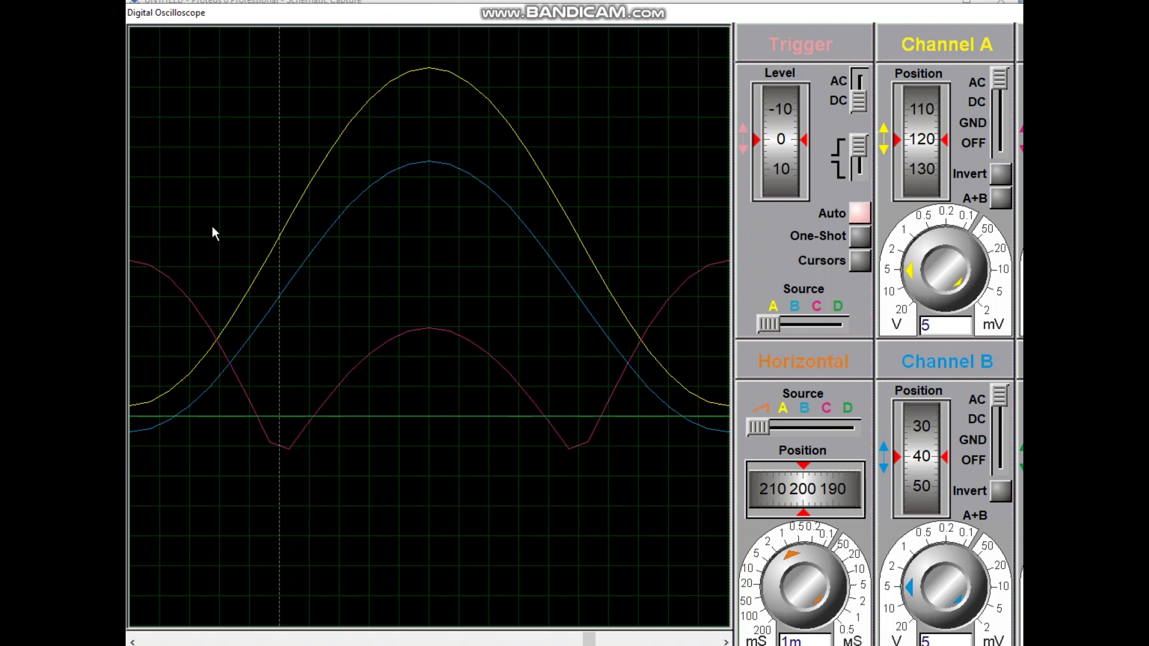
{"action": "left_click_drag", "start_coordinate": [436, 21], "coordinate": [304, 16]}
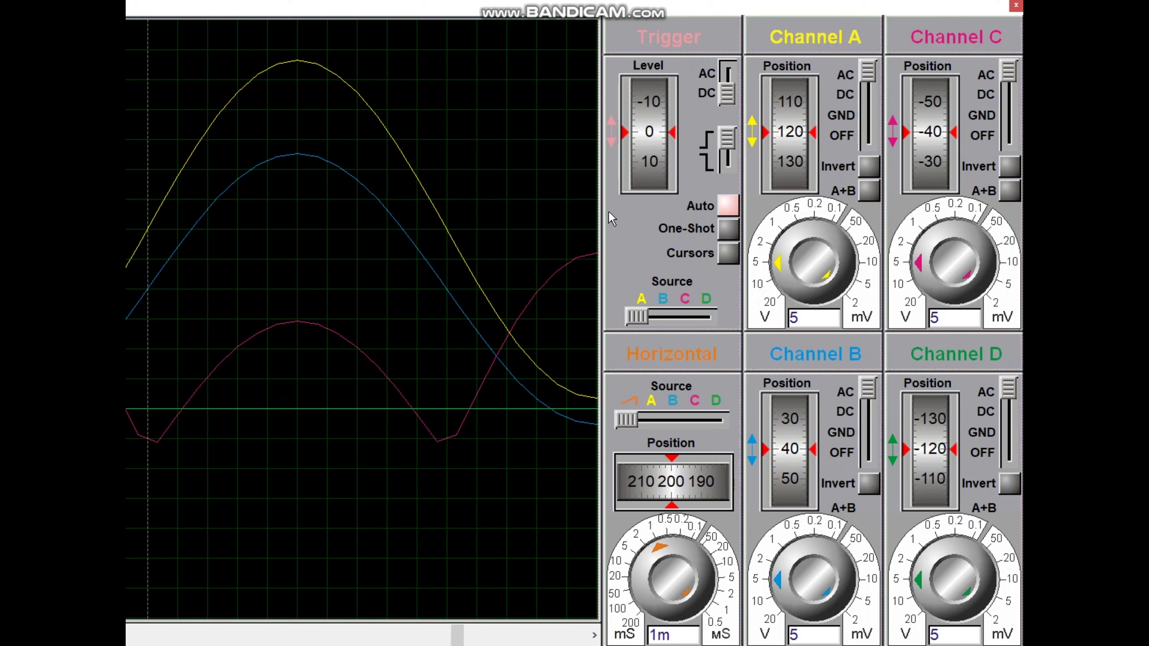
Step: Set the oscilloscope's horizontal position to about 645, its trigger level to about -24 and its timebase to 2 ms
{"action": "left_click_drag", "start_coordinate": [644, 486], "coordinate": [641, 448]}
{"action": "left_click_drag", "start_coordinate": [648, 119], "coordinate": [639, 152]}
{"action": "scroll", "coordinate": [531, 364], "scroll_direction": "down", "scroll_amount": 4}
{"action": "scroll", "coordinate": [531, 364], "scroll_direction": "up", "scroll_amount": 2}
{"action": "scroll", "coordinate": [408, 324], "scroll_direction": "up", "scroll_amount": 1}
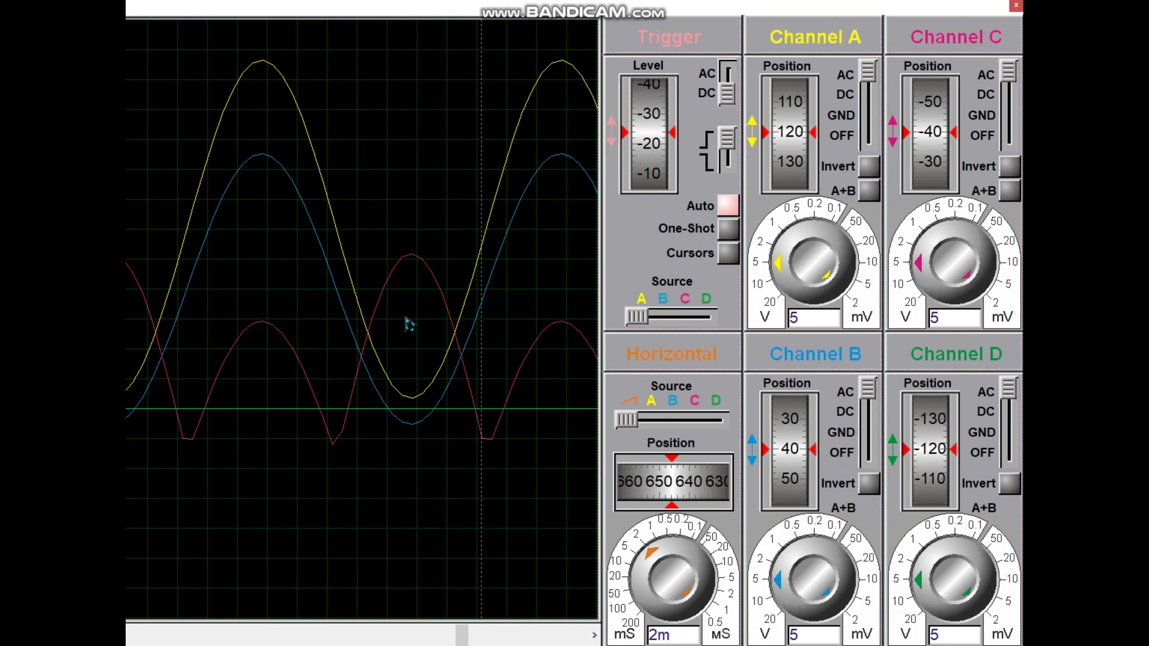
Step: Shift the channel A trace down to vertical position 40, matching channel B
{"action": "left_click_drag", "start_coordinate": [520, 22], "coordinate": [532, 29]}
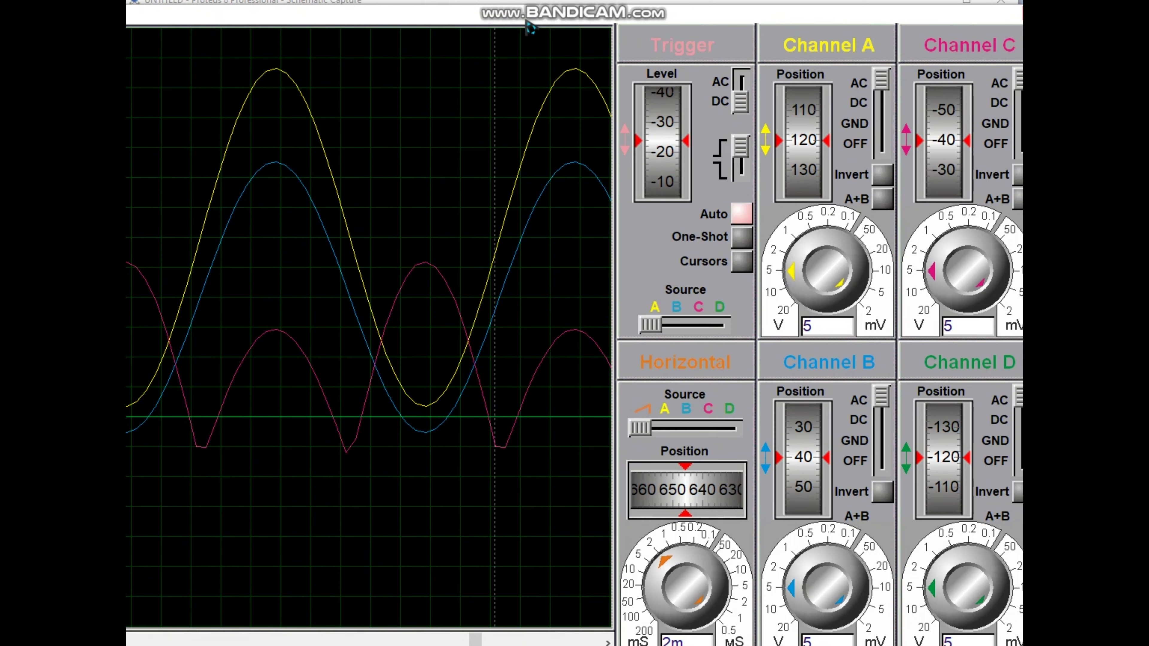
{"action": "scroll", "coordinate": [810, 167], "scroll_direction": "down", "scroll_amount": 7}
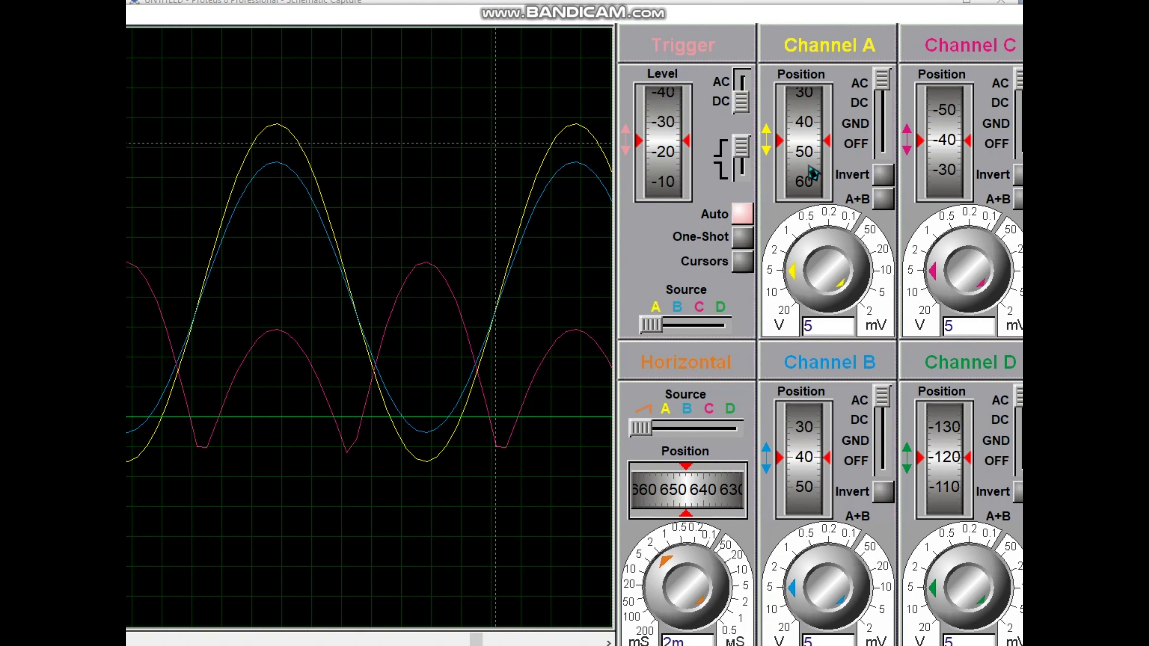
{"action": "scroll", "coordinate": [812, 172], "scroll_direction": "down", "scroll_amount": 1}
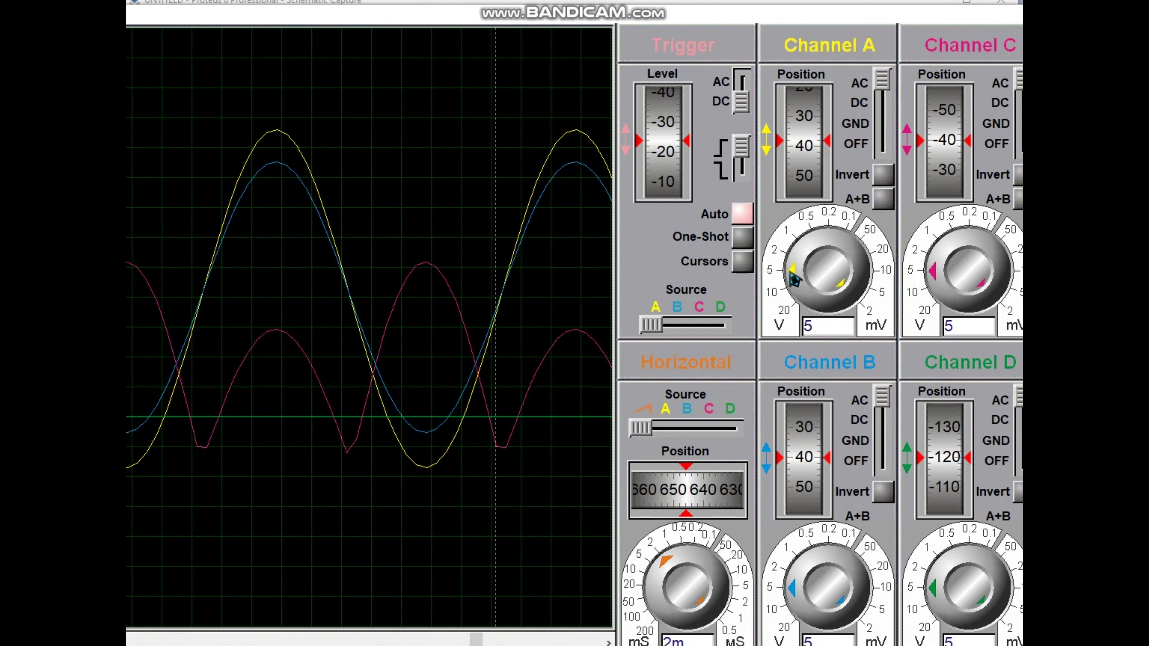
Step: Compare the volts-per-division settings of oscilloscope channels A and B
{"action": "left_click", "coordinate": [799, 267]}
{"action": "left_click", "coordinate": [799, 273]}
{"action": "left_click", "coordinate": [791, 591]}
{"action": "left_click", "coordinate": [795, 595]}
Step: Move the Digital Oscilloscope window clear of the schematic to match its traces with the channel connections
{"action": "left_click_drag", "start_coordinate": [834, 18], "coordinate": [862, 371]}
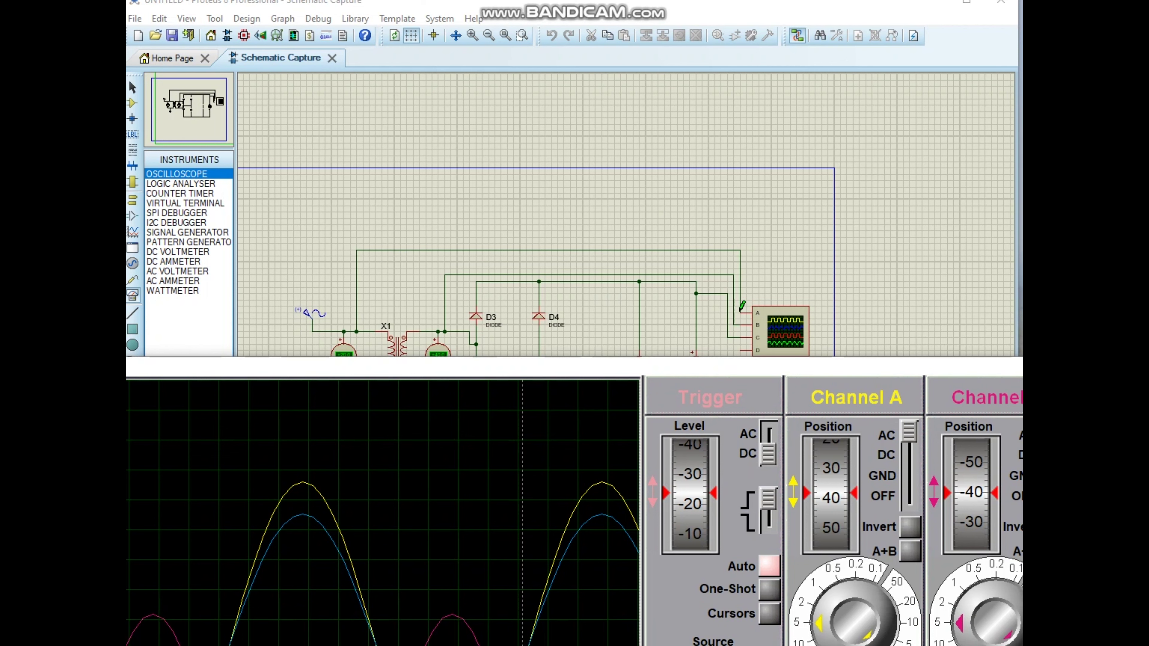
{"action": "left_click_drag", "start_coordinate": [410, 371], "coordinate": [385, 21]}
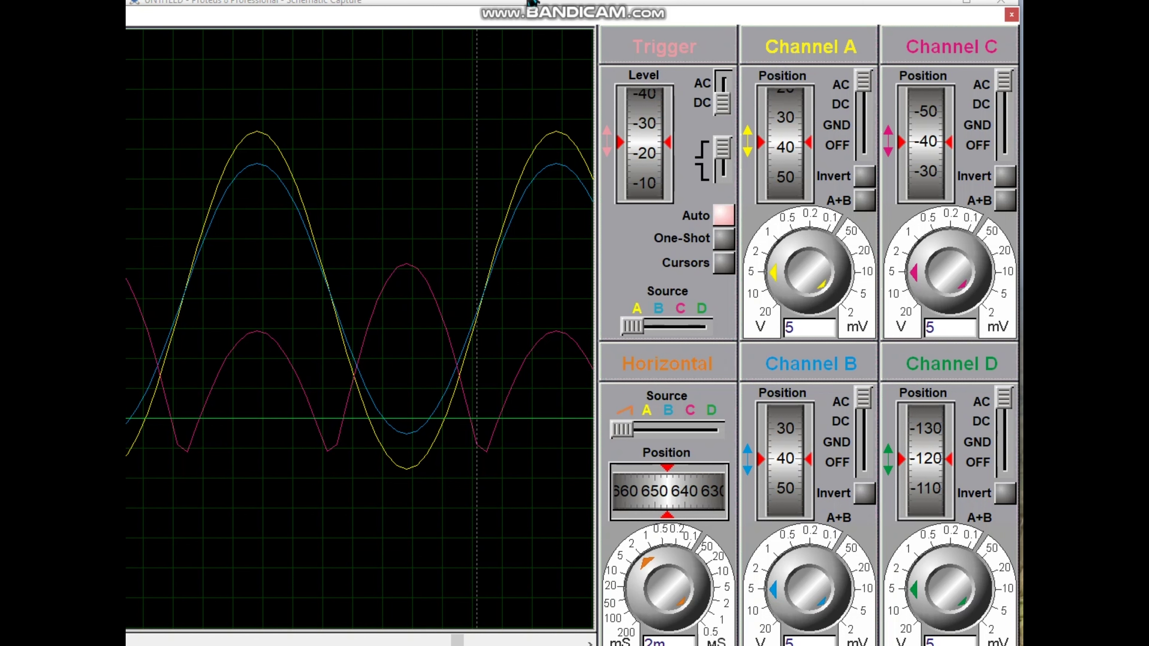
{"action": "left_click_drag", "start_coordinate": [541, 23], "coordinate": [530, 429]}
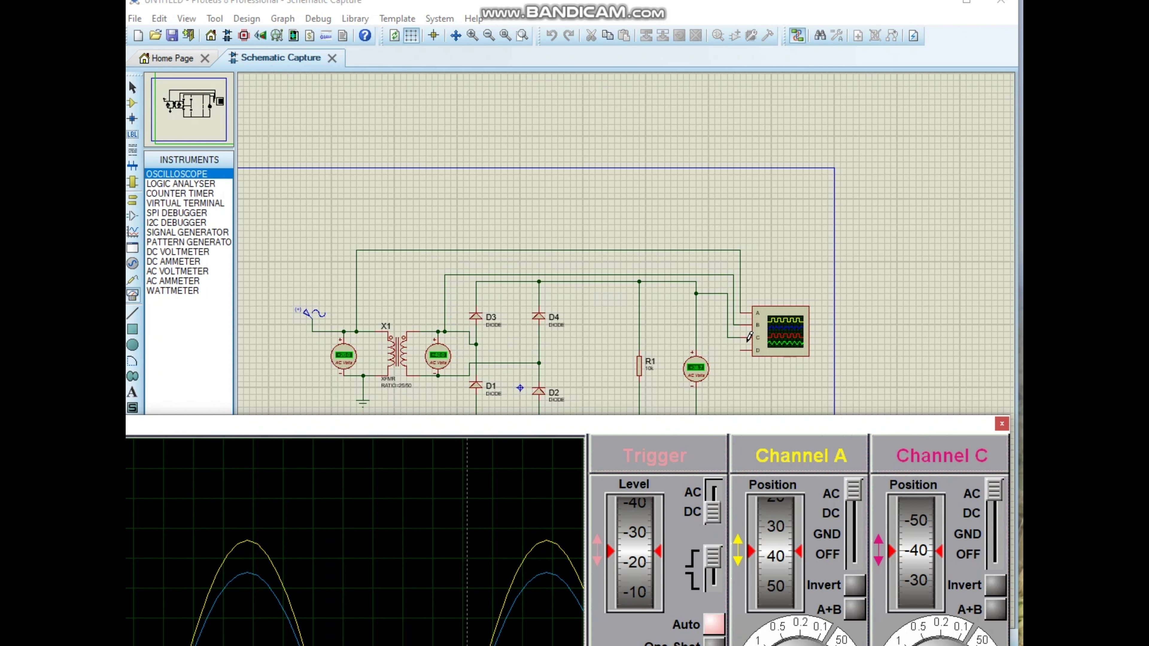
Step: Compare the oscilloscope traces with the channel A, B and C wiring on the schematic
{"action": "left_click_drag", "start_coordinate": [662, 429], "coordinate": [679, 24]}
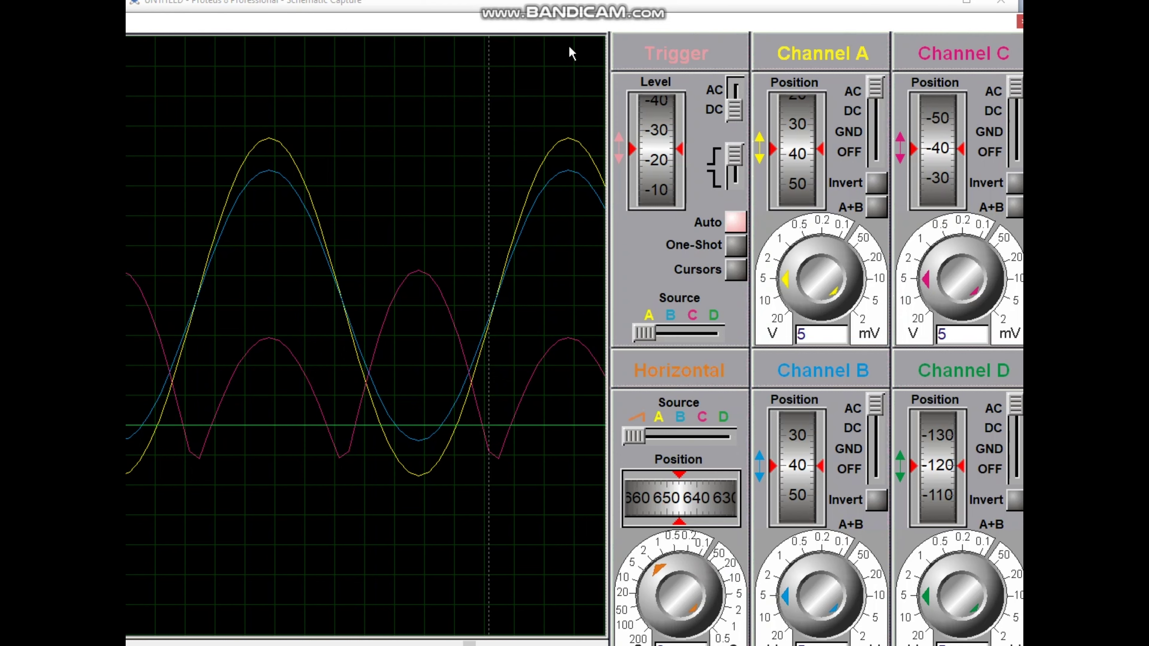
{"action": "left_click_drag", "start_coordinate": [607, 25], "coordinate": [624, 434]}
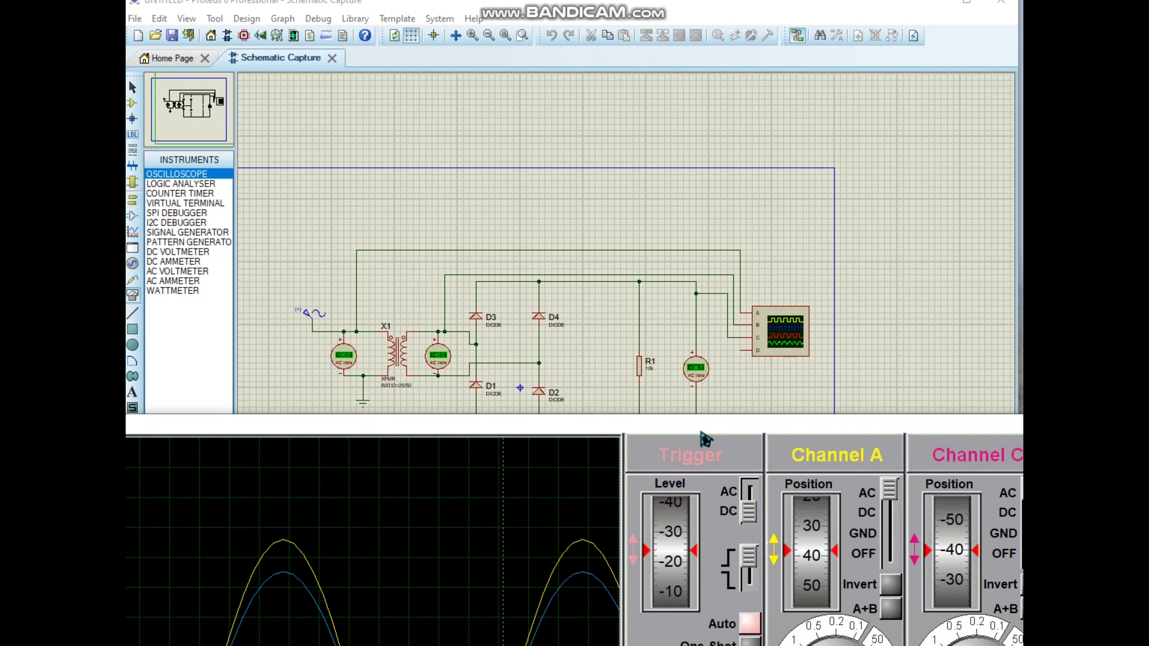
{"action": "left_click_drag", "start_coordinate": [696, 428], "coordinate": [667, 20]}
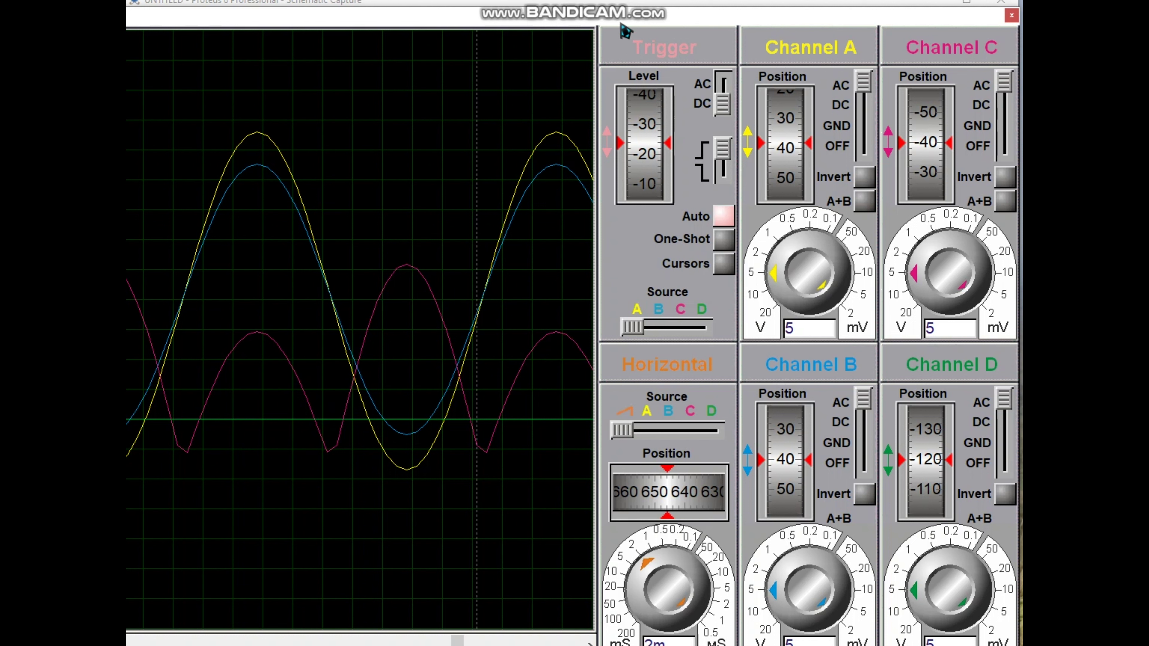
Step: Enable the oscilloscope cursors and measure the waveforms near the first positive peak of channels A and B
{"action": "left_click", "coordinate": [724, 266]}
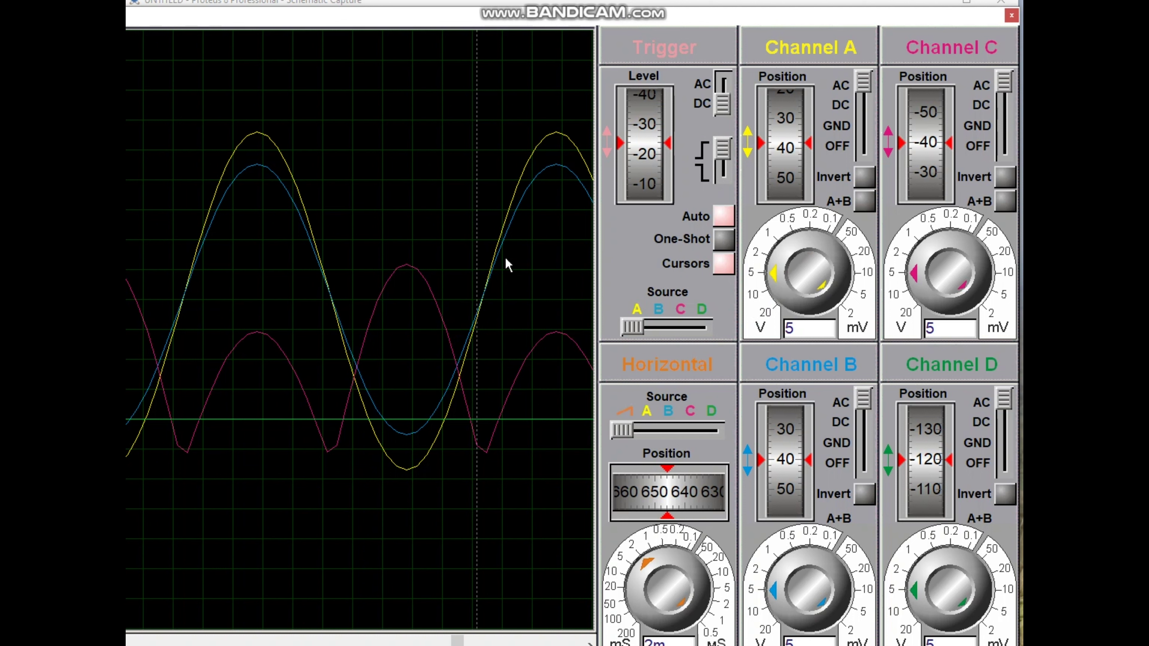
{"action": "left_click", "coordinate": [257, 185]}
{"action": "left_click", "coordinate": [332, 206]}
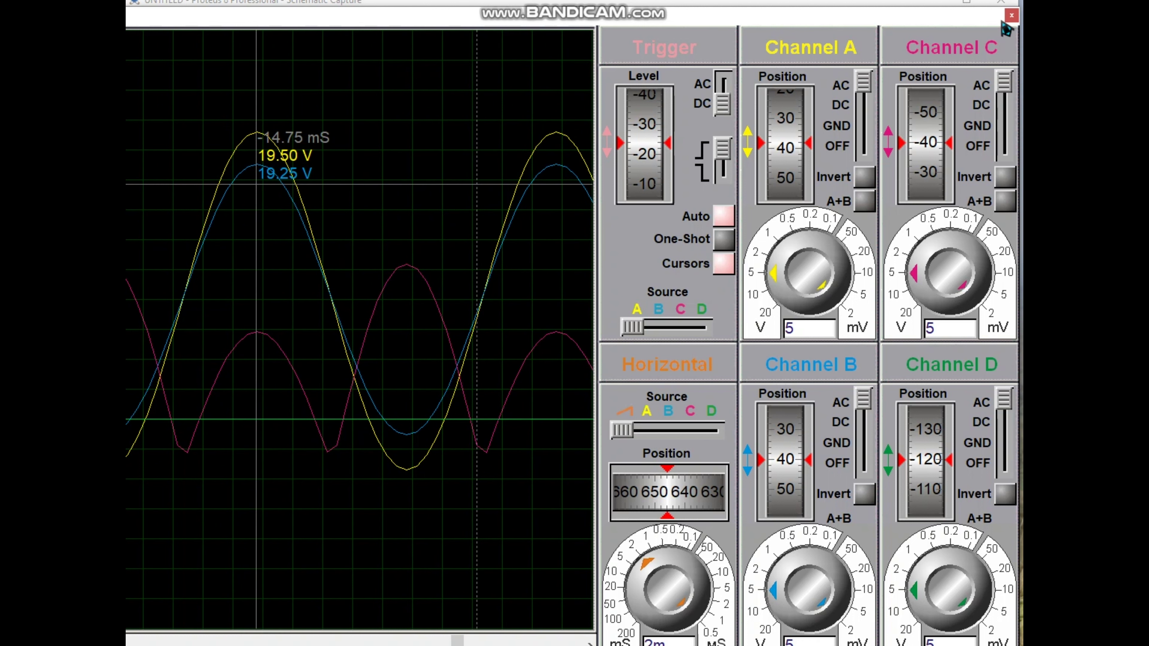
Step: Close the Digital Oscilloscope and examine the AC voltmeters at the transformer's primary, its secondary and the load resistor R1
{"action": "left_click", "coordinate": [1012, 17]}
{"action": "scroll", "coordinate": [390, 513], "scroll_direction": "up", "scroll_amount": 2}
{"action": "scroll", "coordinate": [487, 467], "scroll_direction": "down", "scroll_amount": 2}
{"action": "scroll", "coordinate": [600, 350], "scroll_direction": "up", "scroll_amount": 2}
{"action": "scroll", "coordinate": [602, 349], "scroll_direction": "down", "scroll_amount": 1}
{"action": "scroll", "coordinate": [602, 349], "scroll_direction": "up", "scroll_amount": 2}
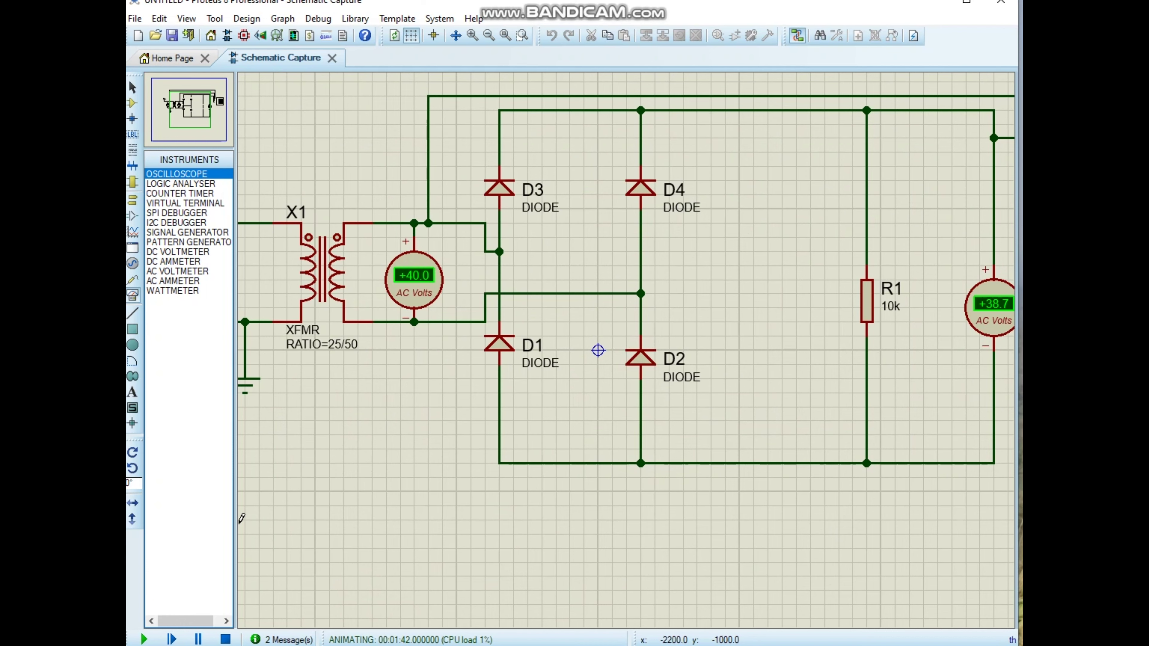
{"action": "scroll", "coordinate": [311, 376], "scroll_direction": "down", "scroll_amount": 1}
{"action": "scroll", "coordinate": [396, 332], "scroll_direction": "up", "scroll_amount": 1}
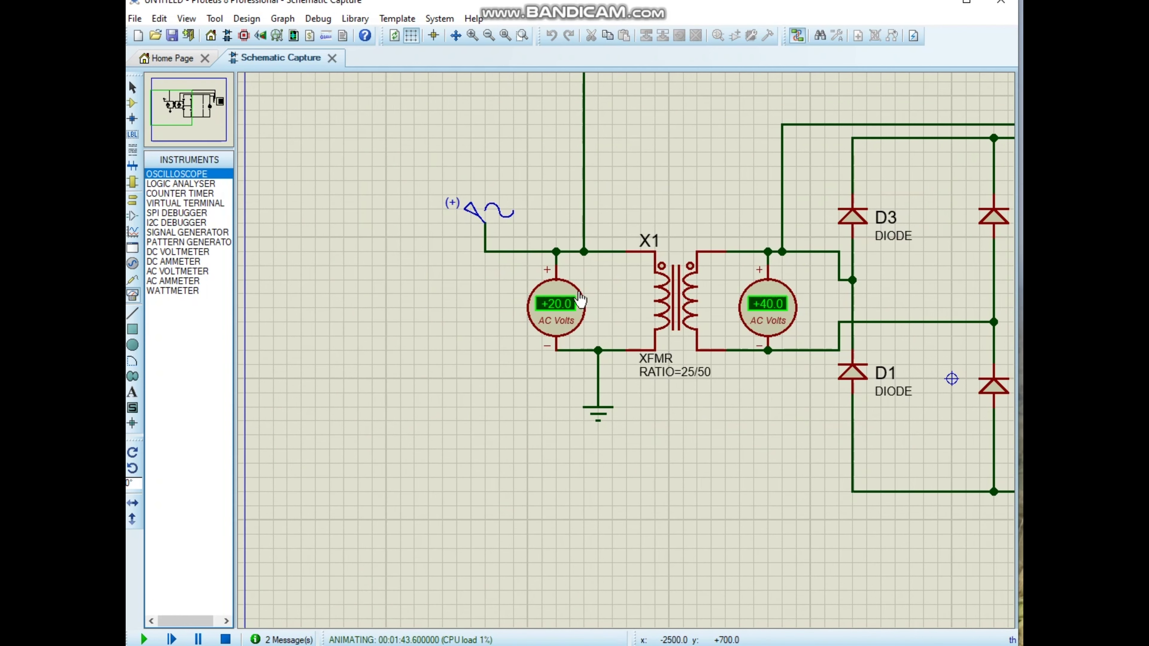
{"action": "scroll", "coordinate": [626, 308], "scroll_direction": "down", "scroll_amount": 1}
{"action": "scroll", "coordinate": [577, 329], "scroll_direction": "up", "scroll_amount": 1}
{"action": "scroll", "coordinate": [623, 342], "scroll_direction": "up", "scroll_amount": 1}
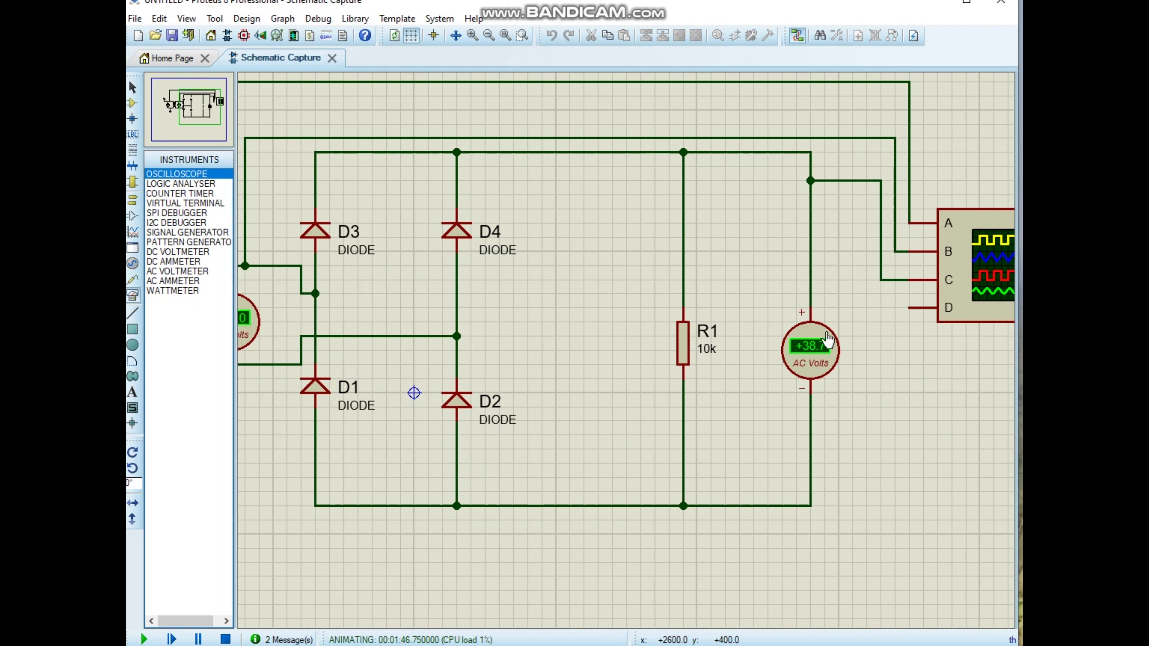
{"action": "scroll", "coordinate": [525, 335], "scroll_direction": "down", "scroll_amount": 2}
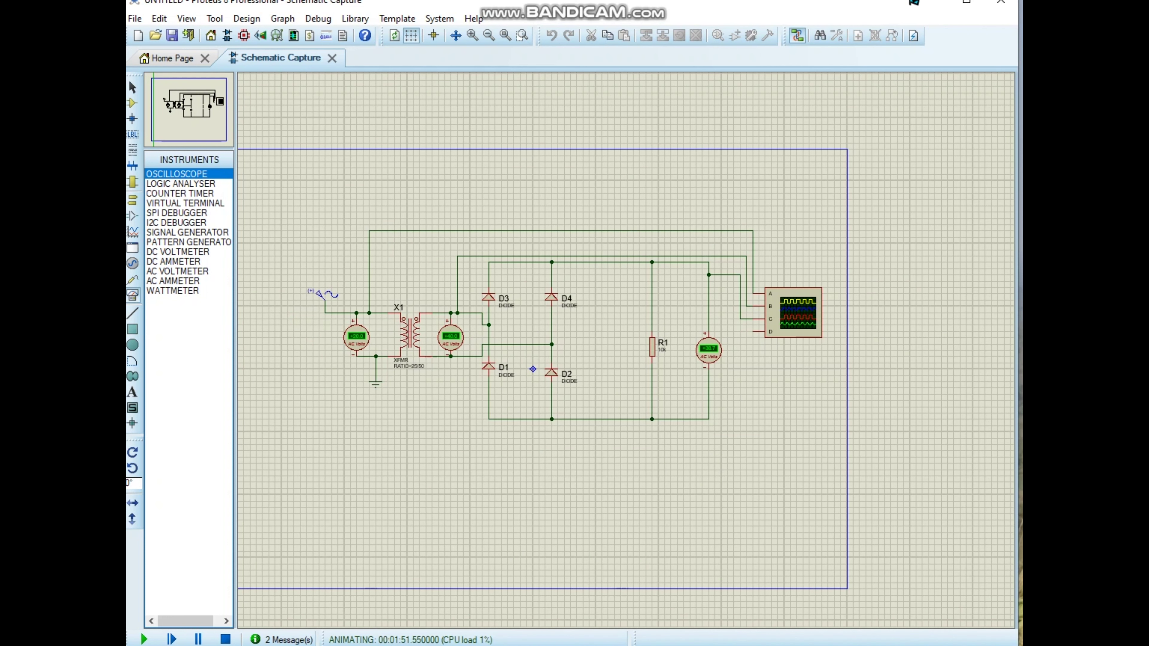
Step: Stop the simulation and add the CAPACITOR primitive from the ASIMMDLS library to the device list
{"action": "key", "text": "shift+Pause"}
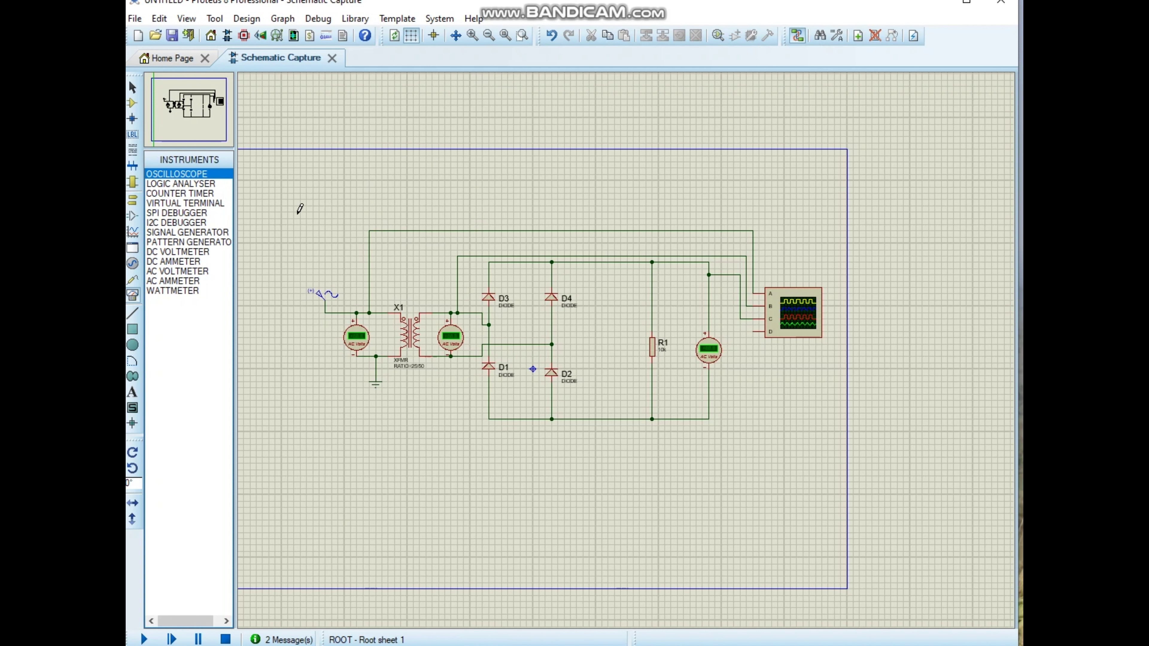
{"action": "left_click", "coordinate": [133, 104]}
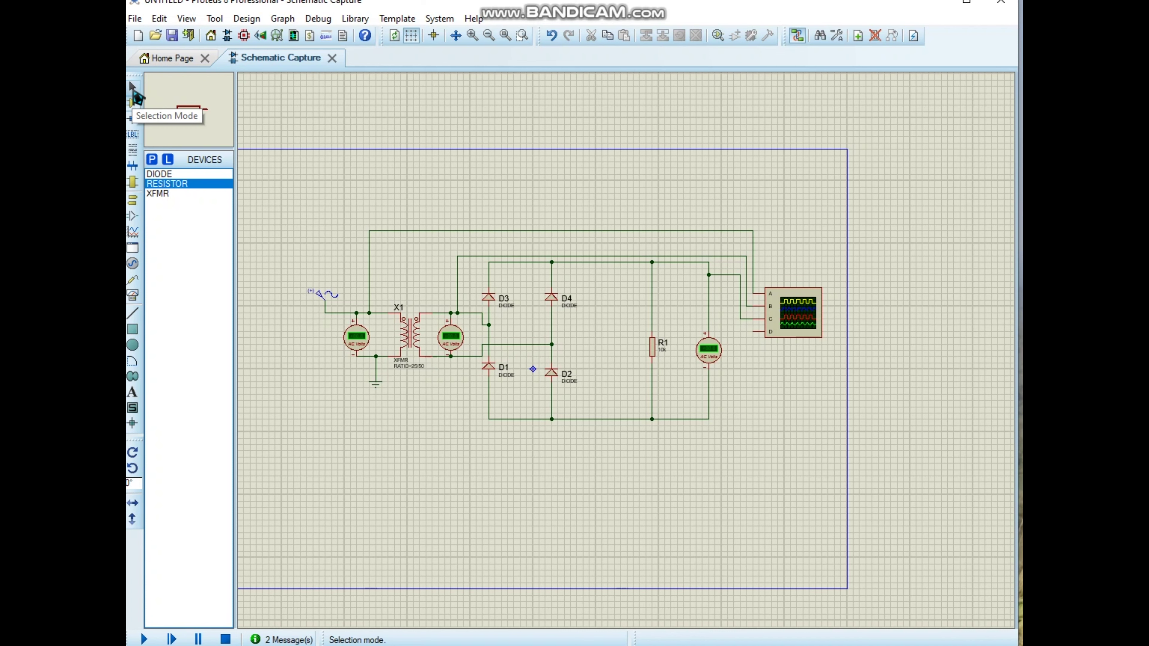
{"action": "left_click", "coordinate": [152, 160]}
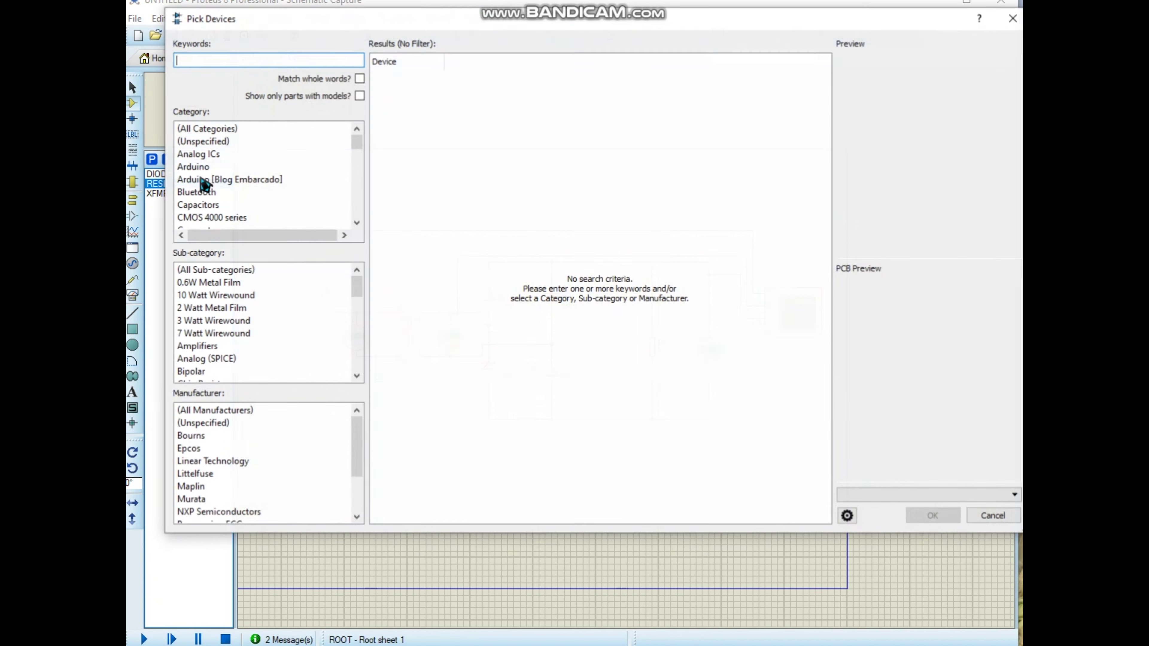
{"action": "type", "text": "capacitor"}
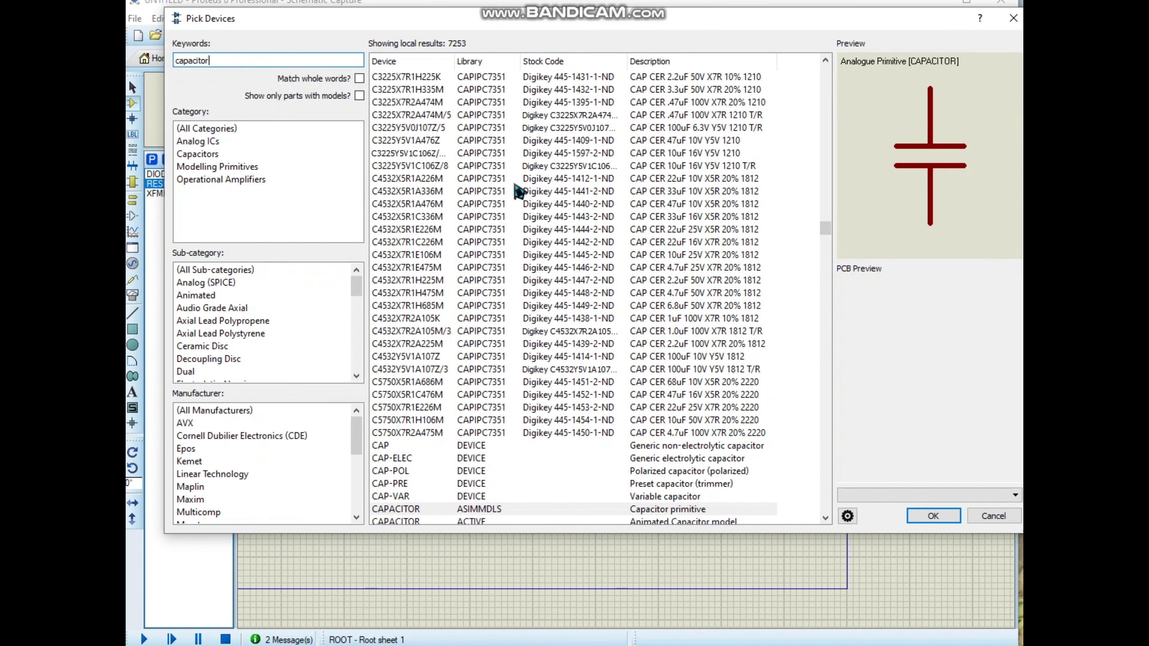
{"action": "scroll", "coordinate": [539, 203], "scroll_direction": "down", "scroll_amount": 3}
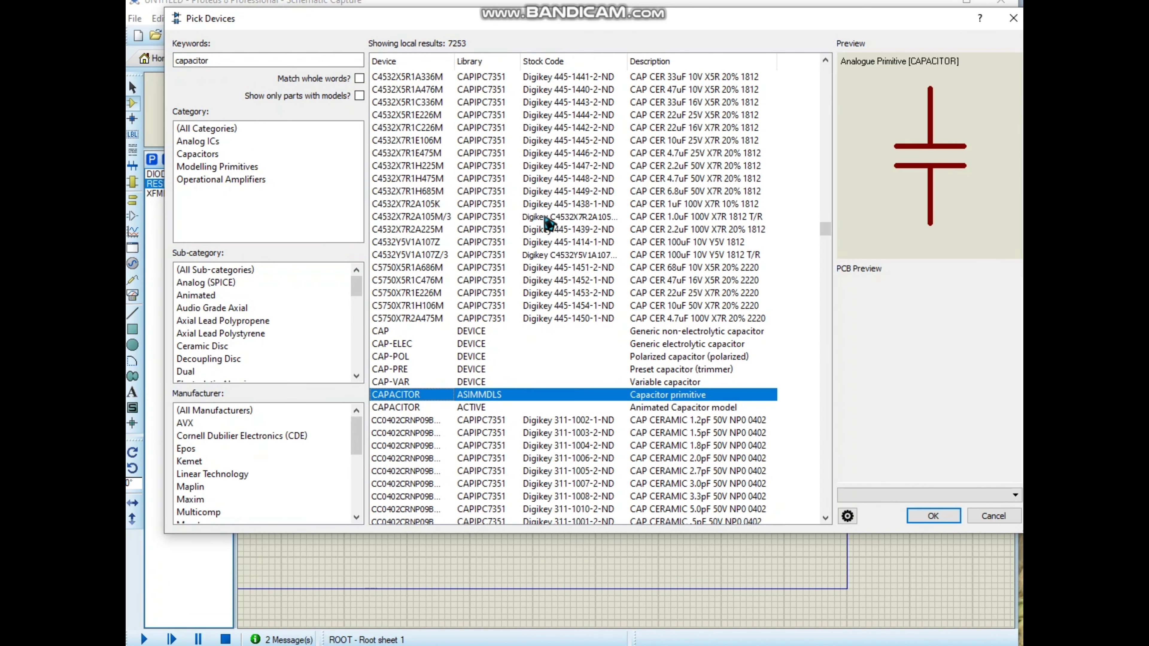
{"action": "left_click", "coordinate": [936, 518]}
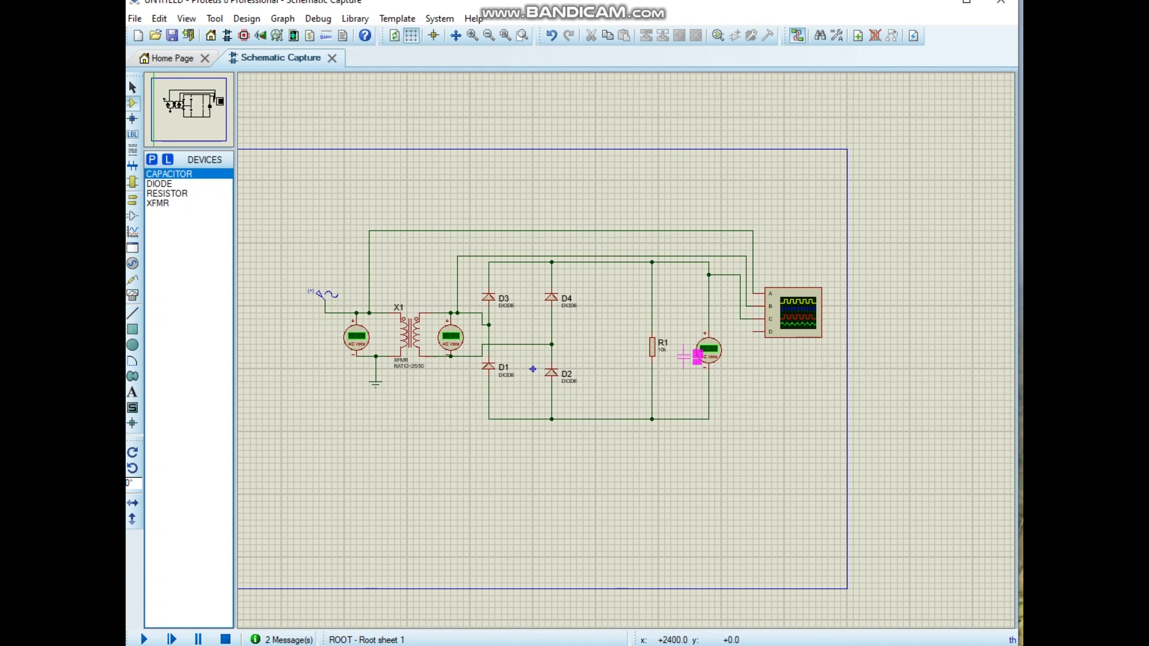
Step: Place the capacitor between R1 and the output voltmeter and wire it across the bridge's upper and lower output rails
{"action": "left_click", "coordinate": [684, 351]}
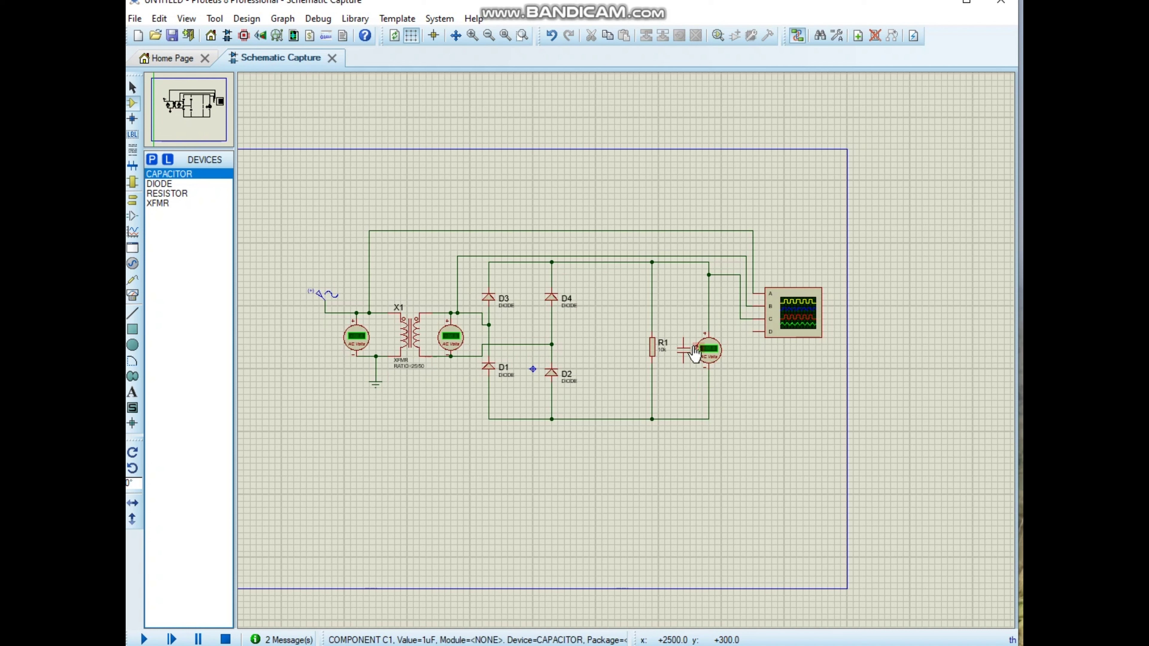
{"action": "left_click", "coordinate": [689, 262]}
{"action": "left_click", "coordinate": [683, 341]}
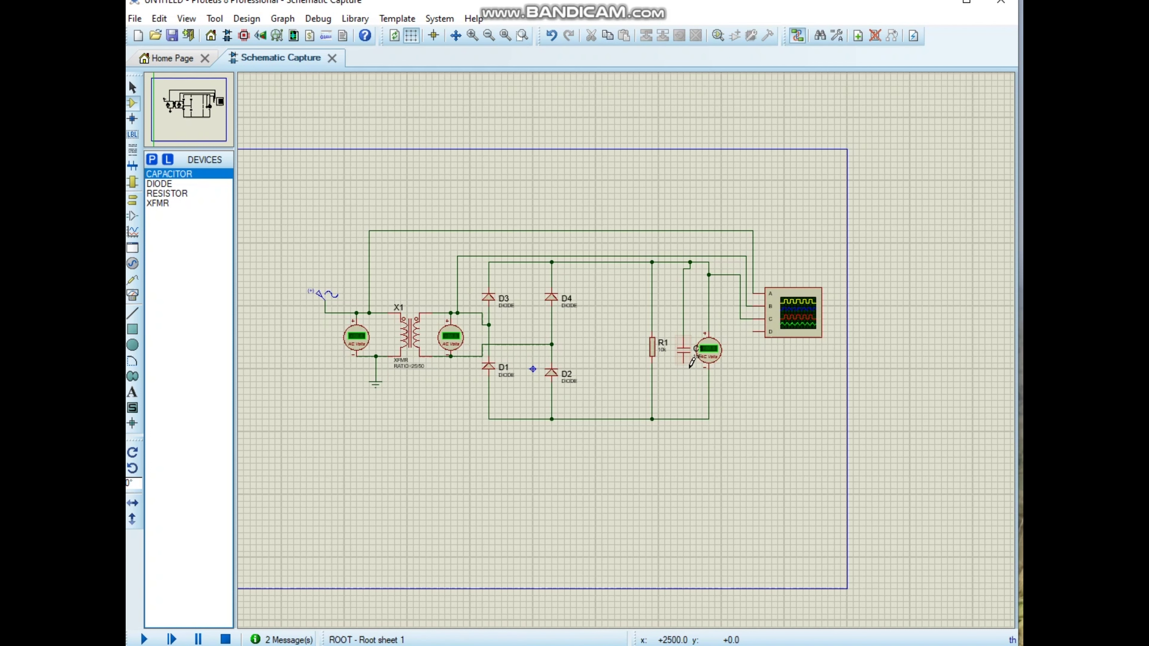
{"action": "scroll", "coordinate": [684, 359], "scroll_direction": "up", "scroll_amount": 1}
{"action": "left_click", "coordinate": [617, 340]}
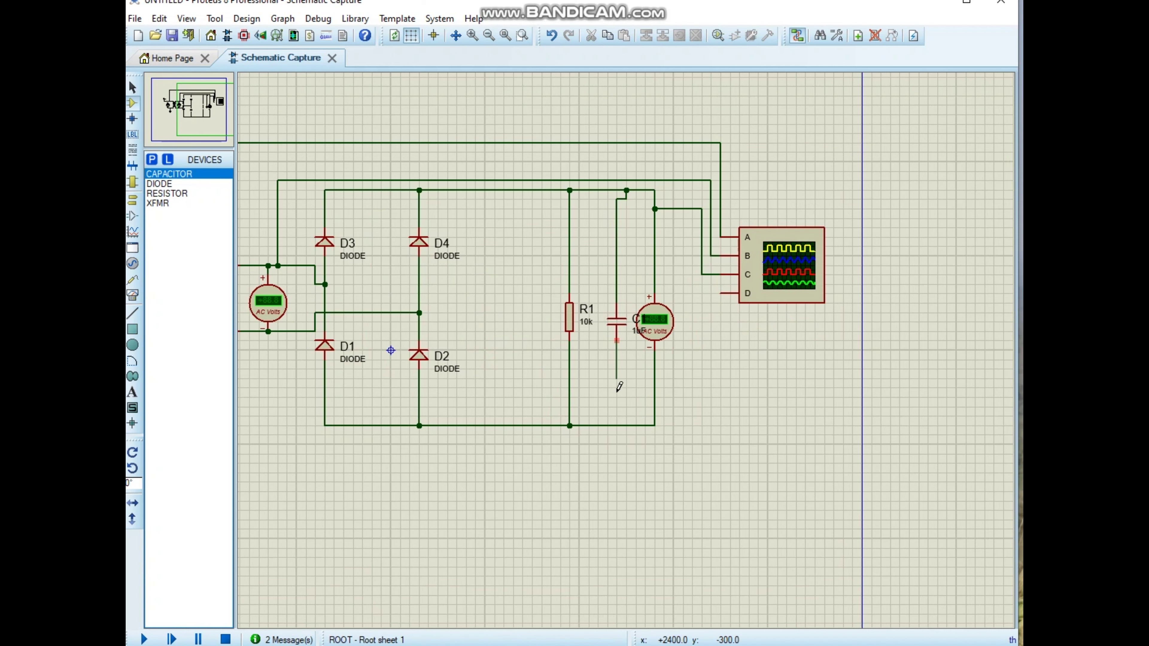
{"action": "left_click", "coordinate": [617, 426]}
{"action": "scroll", "coordinate": [647, 358], "scroll_direction": "down", "scroll_amount": 1}
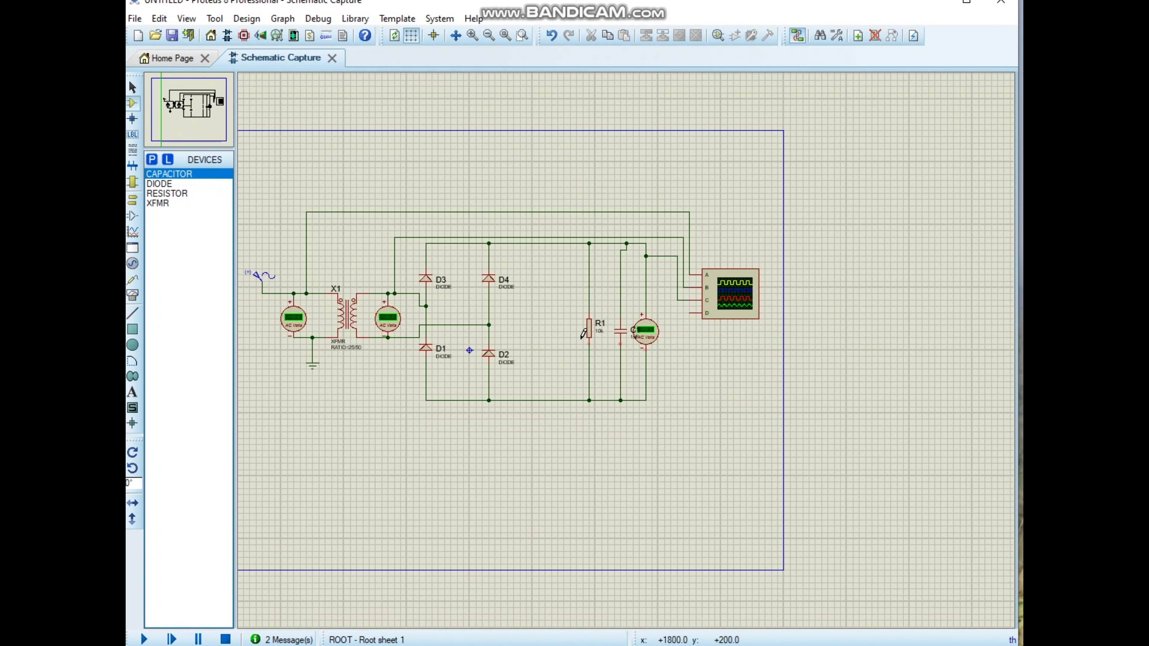
Step: Set the capacitance of filter capacitor C1 to 10uF
{"action": "scroll", "coordinate": [574, 336], "scroll_direction": "down", "scroll_amount": 1}
{"action": "scroll", "coordinate": [628, 348], "scroll_direction": "up", "scroll_amount": 1}
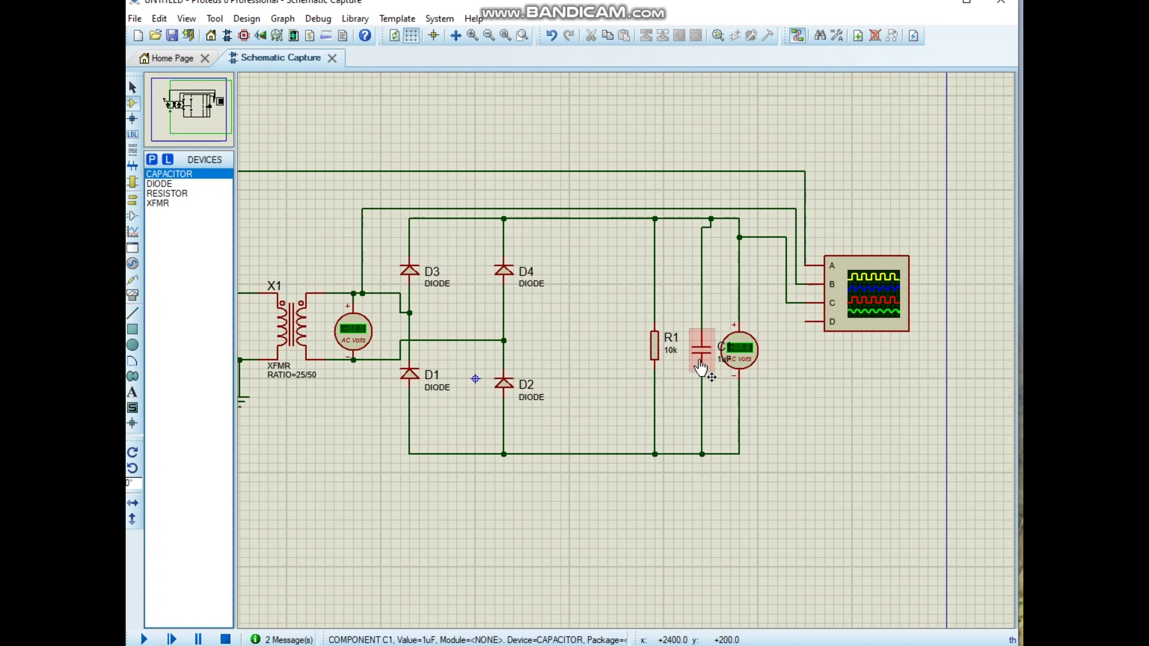
{"action": "double_click", "coordinate": [699, 358]}
{"action": "left_click", "coordinate": [491, 240]}
{"action": "type", "text": "0uF"}
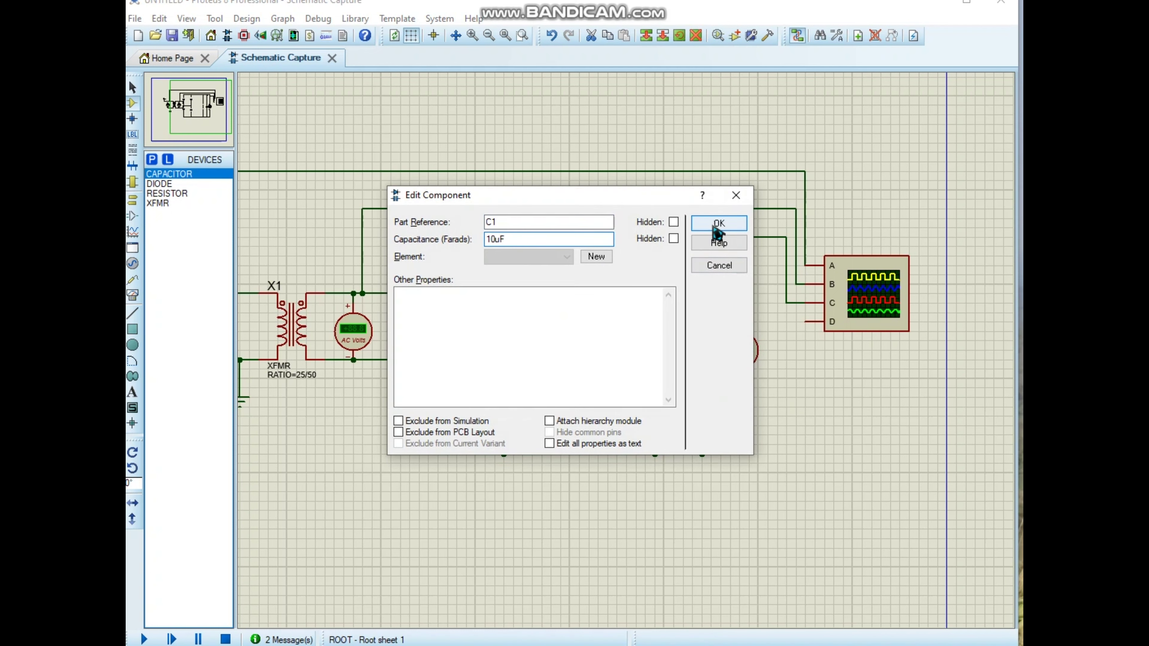
{"action": "left_click", "coordinate": [719, 223]}
{"action": "scroll", "coordinate": [588, 336], "scroll_direction": "down", "scroll_amount": 3}
{"action": "scroll", "coordinate": [588, 336], "scroll_direction": "up", "scroll_amount": 2}
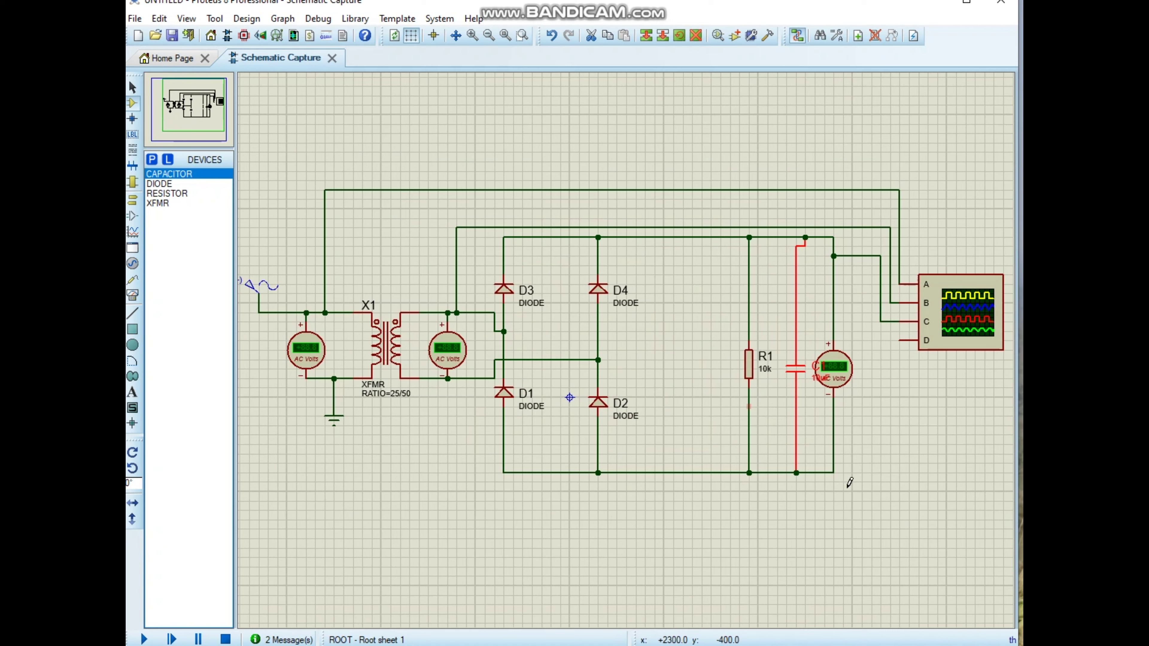
{"action": "scroll", "coordinate": [850, 423], "scroll_direction": "down", "scroll_amount": 1}
{"action": "scroll", "coordinate": [629, 344], "scroll_direction": "up", "scroll_amount": 1}
{"action": "scroll", "coordinate": [583, 337], "scroll_direction": "down", "scroll_amount": 1}
{"action": "scroll", "coordinate": [629, 345], "scroll_direction": "up", "scroll_amount": 1}
{"action": "scroll", "coordinate": [539, 331], "scroll_direction": "down", "scroll_amount": 1}
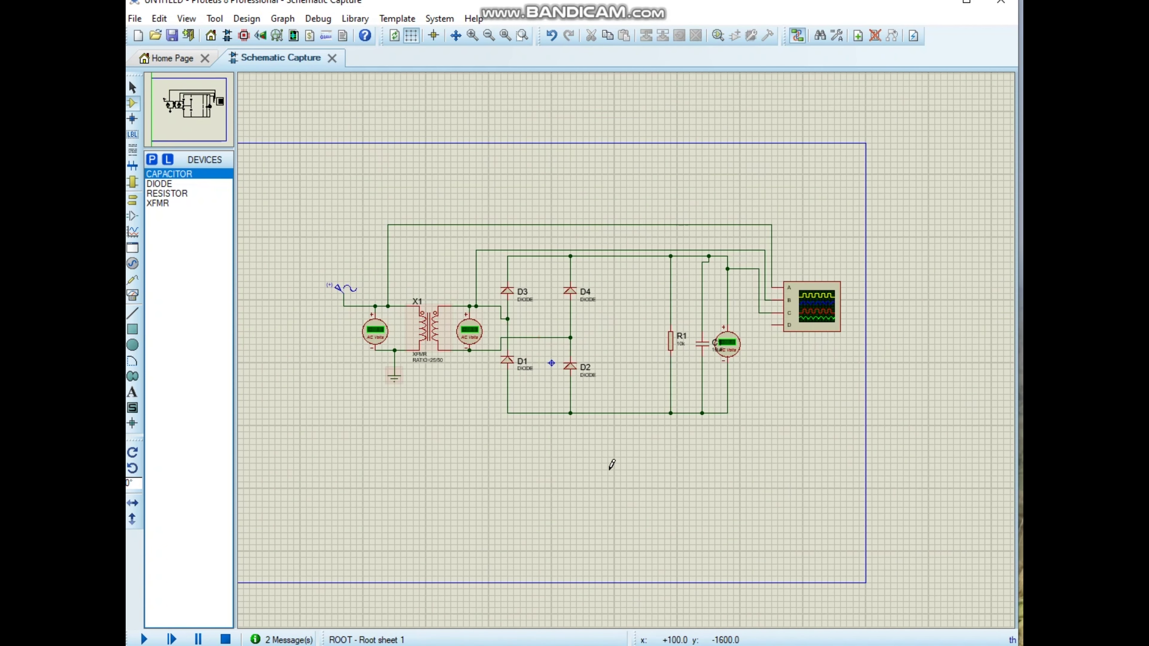
Step: Run the simulation and check the AC voltmeters at the source, the transformer secondary and the filtered output
{"action": "left_click", "coordinate": [145, 638]}
{"action": "scroll", "coordinate": [669, 370], "scroll_direction": "up", "scroll_amount": 1}
{"action": "scroll", "coordinate": [660, 365], "scroll_direction": "down", "scroll_amount": 1}
{"action": "scroll", "coordinate": [652, 360], "scroll_direction": "up", "scroll_amount": 1}
{"action": "scroll", "coordinate": [643, 353], "scroll_direction": "down", "scroll_amount": 1}
{"action": "scroll", "coordinate": [628, 345], "scroll_direction": "up", "scroll_amount": 1}
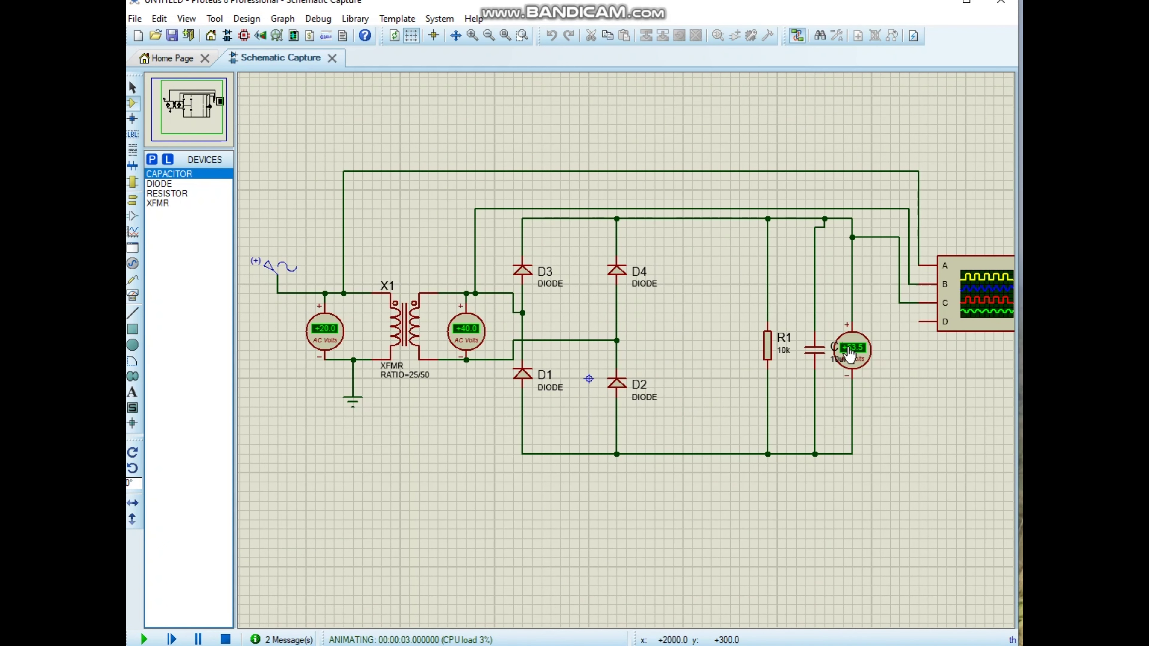
{"action": "scroll", "coordinate": [741, 346], "scroll_direction": "down", "scroll_amount": 1}
{"action": "scroll", "coordinate": [627, 358], "scroll_direction": "up", "scroll_amount": 1}
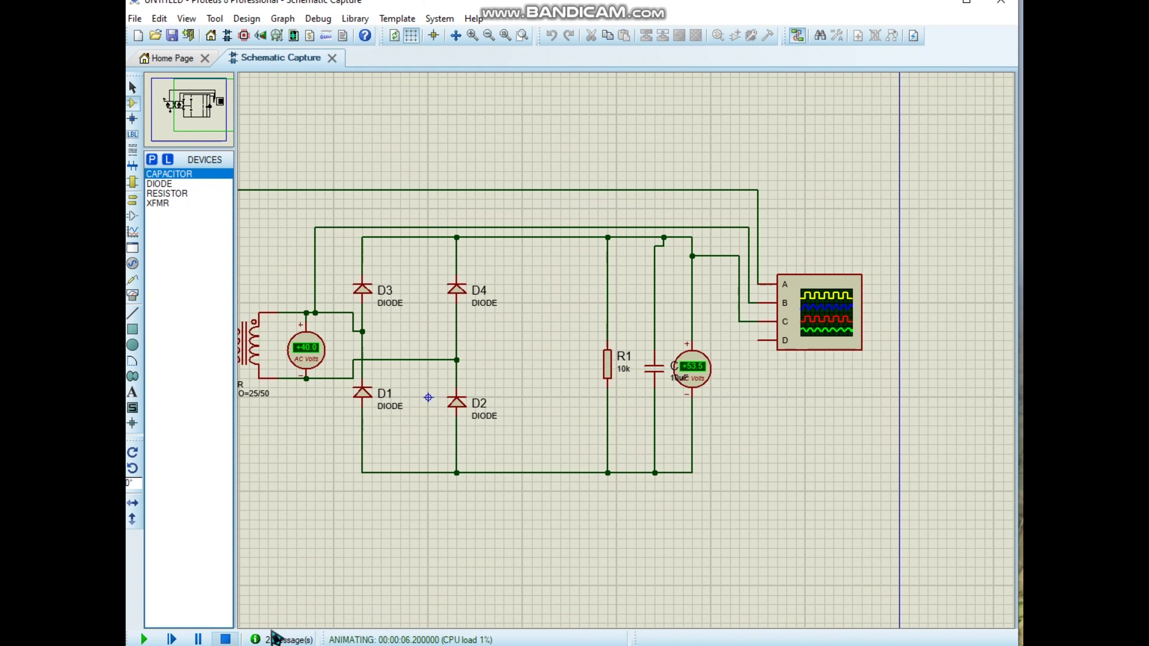
{"action": "scroll", "coordinate": [477, 406], "scroll_direction": "down", "scroll_amount": 1}
{"action": "scroll", "coordinate": [629, 345], "scroll_direction": "up", "scroll_amount": 1}
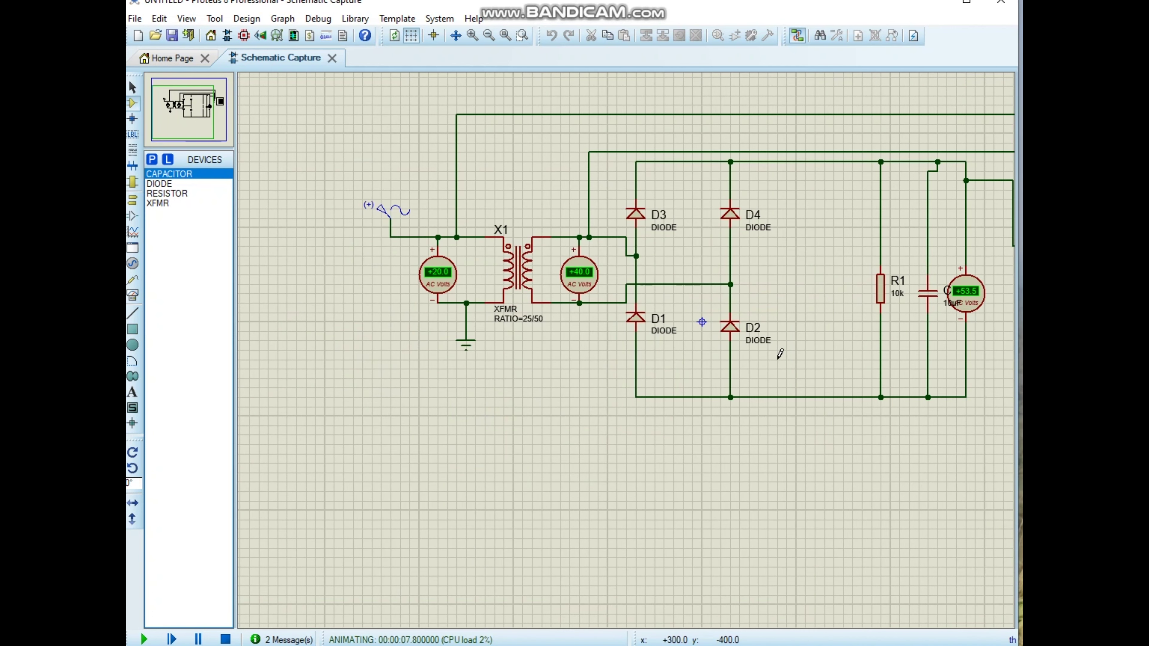
{"action": "scroll", "coordinate": [779, 353], "scroll_direction": "down", "scroll_amount": 1}
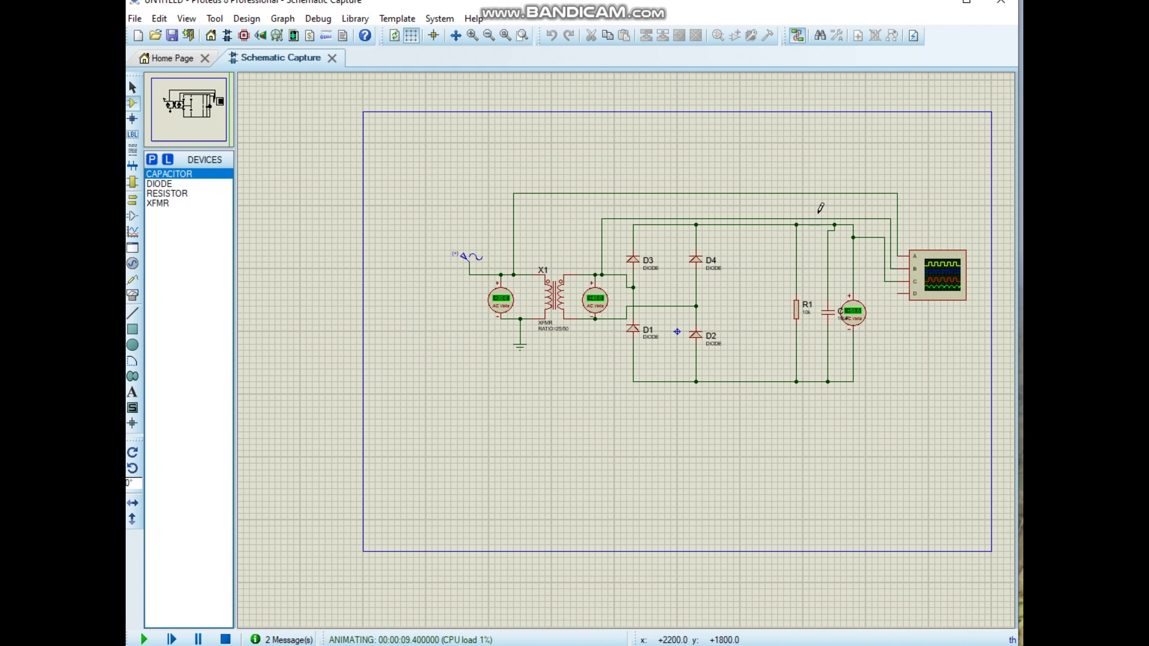
Step: Reopen the Digital Oscilloscope during the simulation and position its window so all four channel panels fit
{"action": "left_click", "coordinate": [319, 19]}
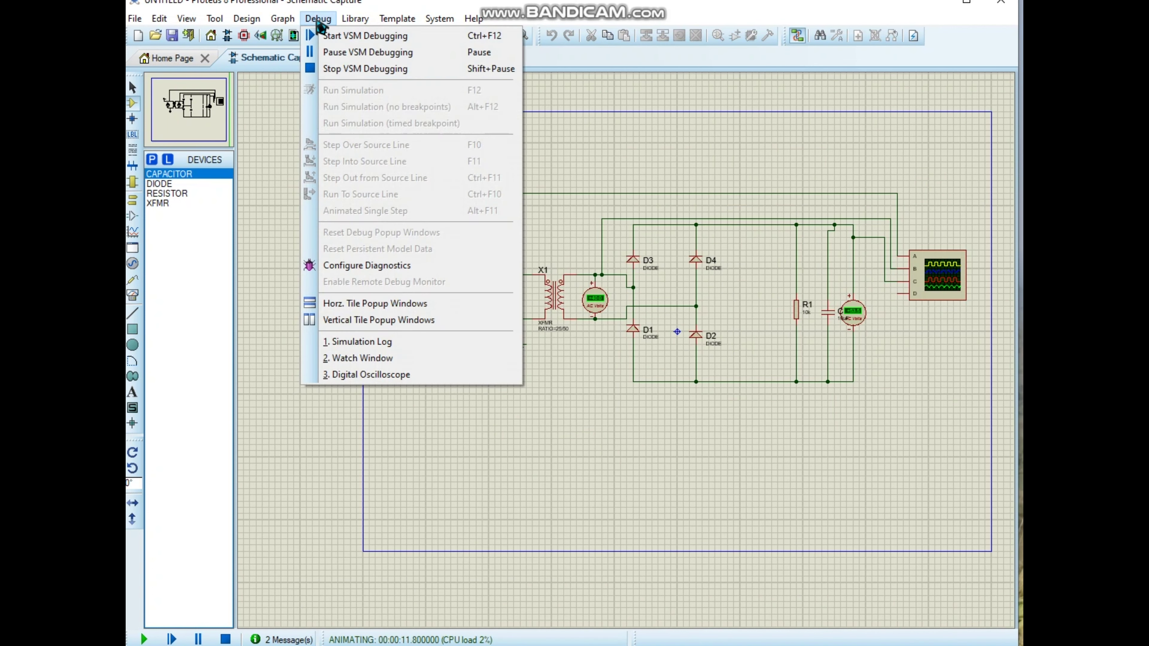
{"action": "left_click", "coordinate": [389, 374]}
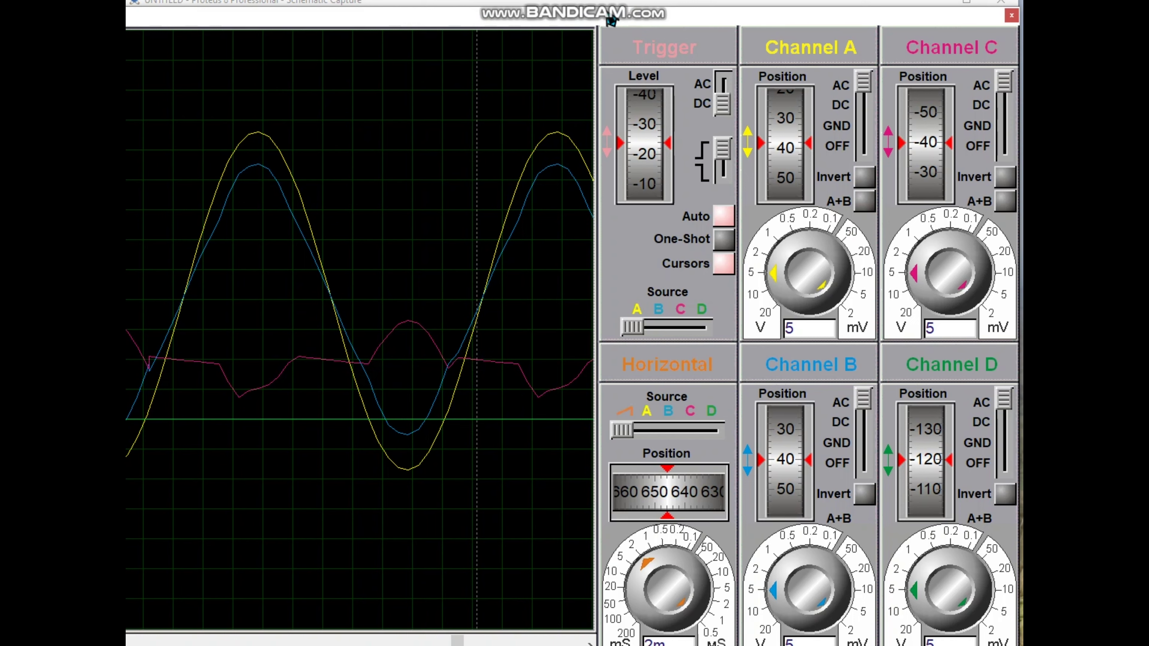
{"action": "left_click_drag", "start_coordinate": [613, 23], "coordinate": [600, 21]}
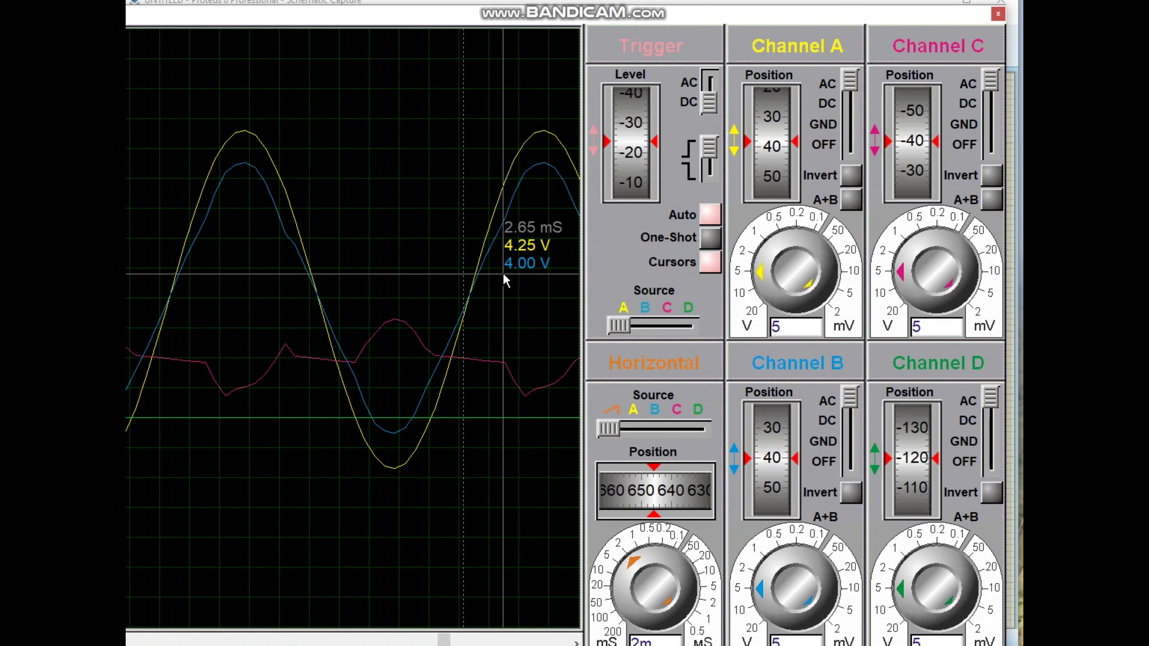
Step: Turn off the oscilloscope cursors and examine the channel C waveform at timebases between 1 ms and 5 ms, ending at 2 ms
{"action": "scroll", "coordinate": [387, 290], "scroll_direction": "down", "scroll_amount": 2}
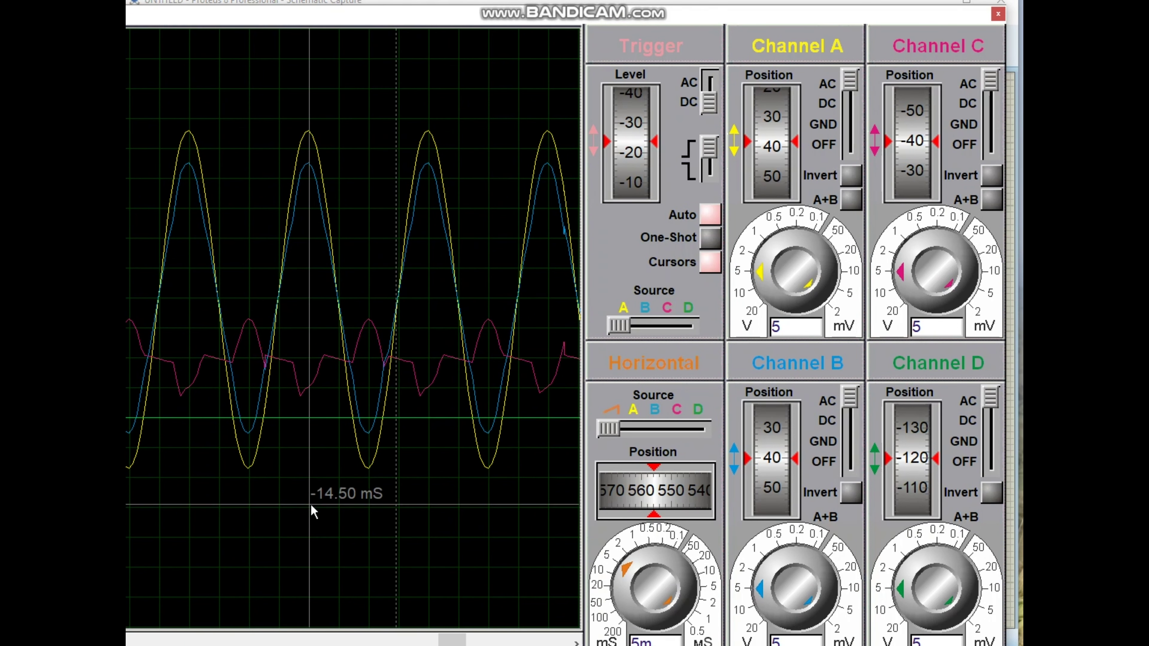
{"action": "left_click", "coordinate": [710, 263]}
{"action": "scroll", "coordinate": [317, 382], "scroll_direction": "up", "scroll_amount": 2}
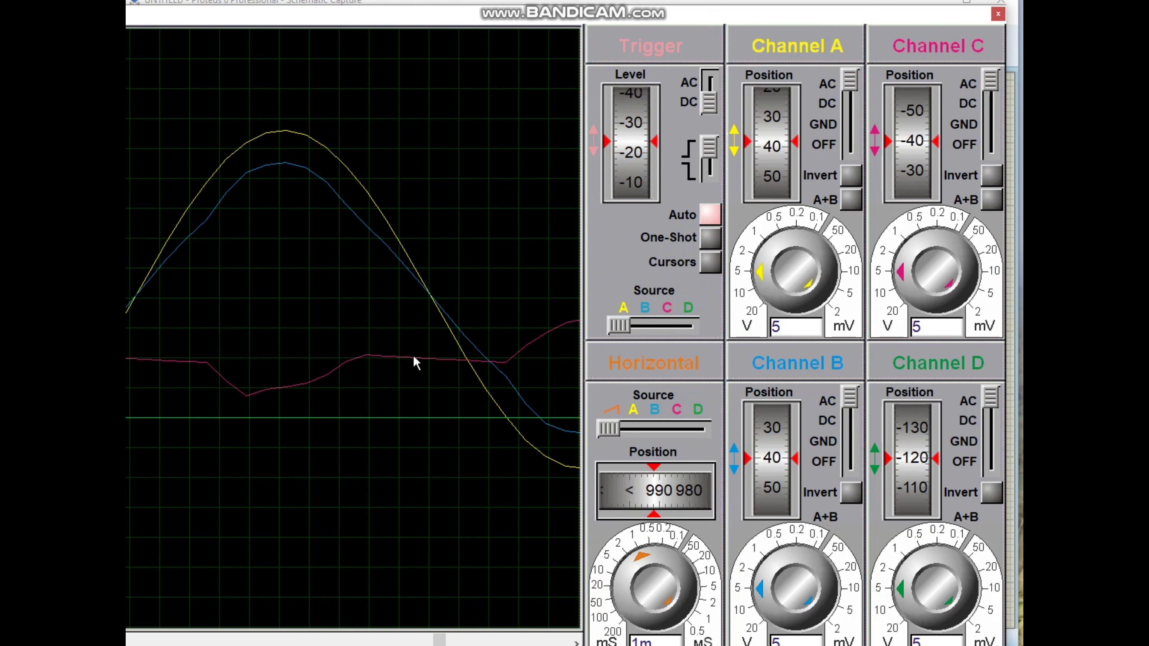
{"action": "scroll", "coordinate": [275, 390], "scroll_direction": "down", "scroll_amount": 2}
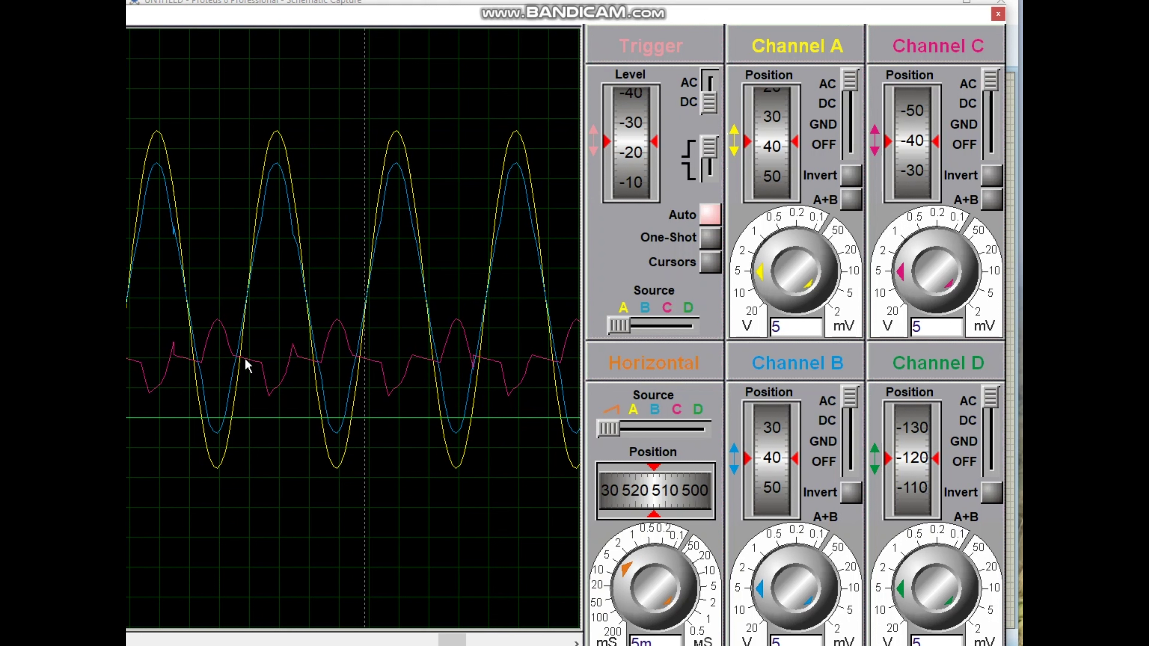
{"action": "scroll", "coordinate": [357, 373], "scroll_direction": "up", "scroll_amount": 2}
{"action": "scroll", "coordinate": [347, 374], "scroll_direction": "down", "scroll_amount": 2}
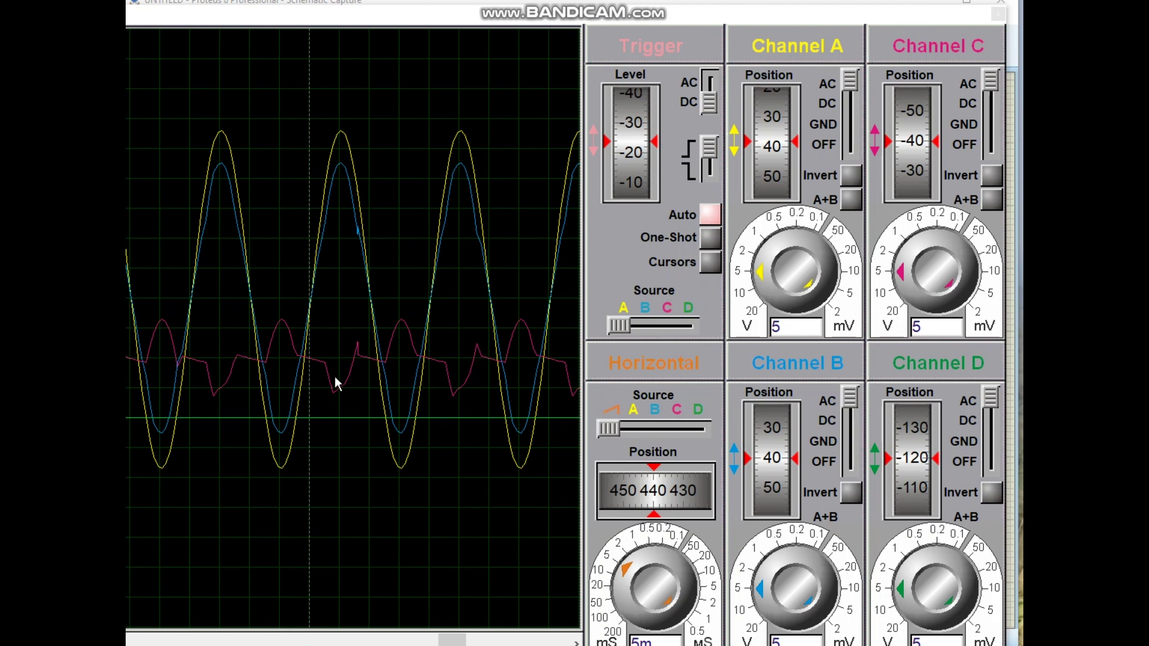
{"action": "scroll", "coordinate": [300, 337], "scroll_direction": "up", "scroll_amount": 1}
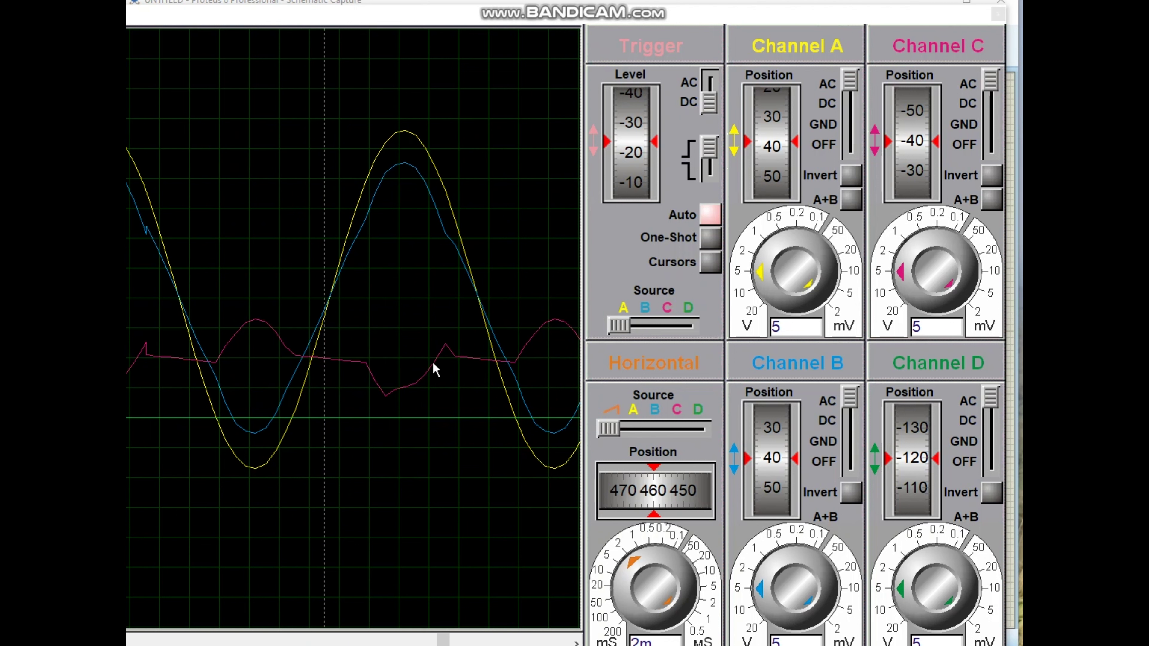
Step: Examine the filtered channel C waveform against channels A and B at 5 ms and 1 ms timebases, ending at 5 ms
{"action": "scroll", "coordinate": [466, 327], "scroll_direction": "down", "scroll_amount": 1}
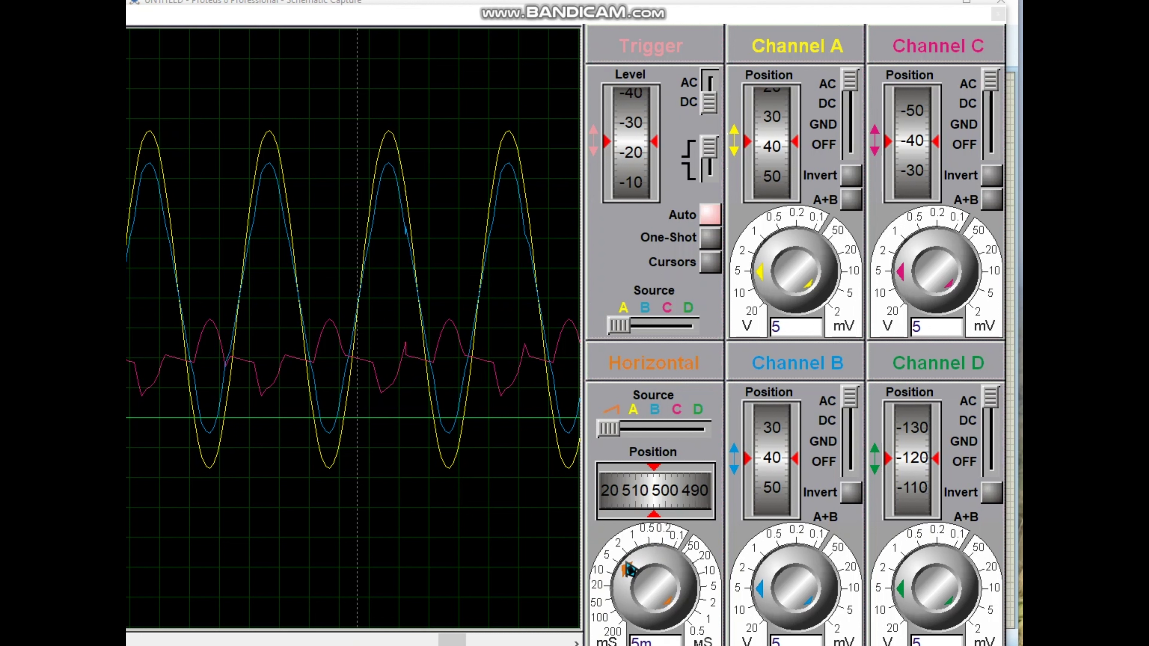
{"action": "mouse_move", "coordinate": [629, 577]}
{"action": "left_mouse_down"}
{"action": "mouse_move", "coordinate": [626, 595]}
{"action": "mouse_move", "coordinate": [632, 575]}
{"action": "left_mouse_up"}
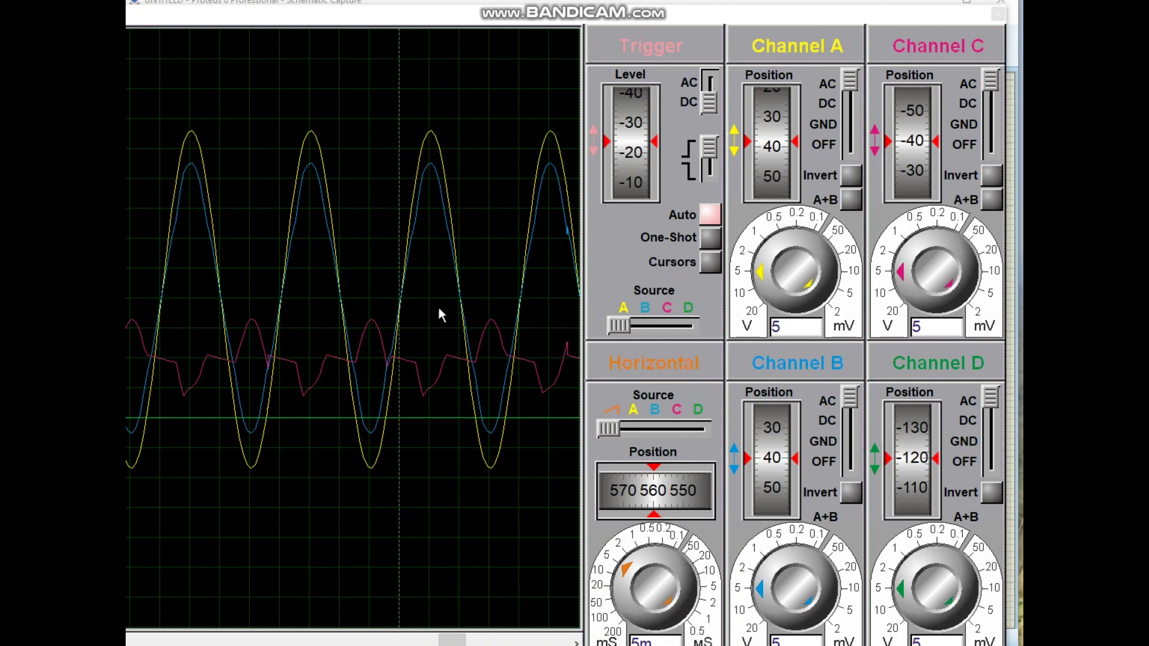
{"action": "scroll", "coordinate": [343, 385], "scroll_direction": "up", "scroll_amount": 2}
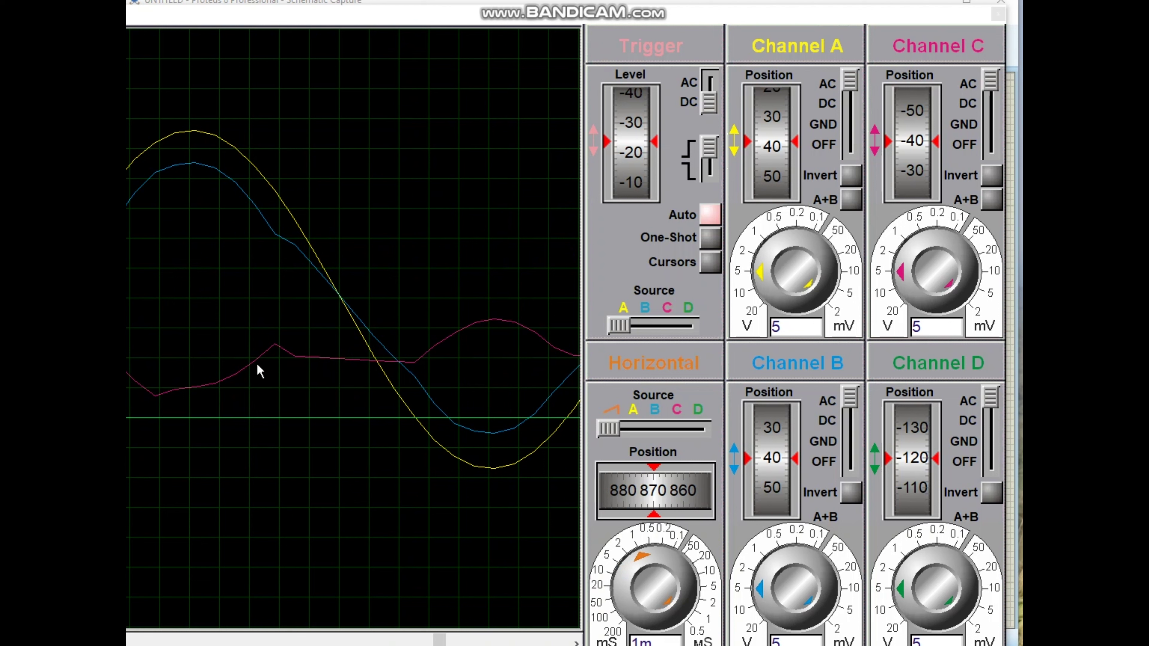
{"action": "scroll", "coordinate": [290, 314], "scroll_direction": "down", "scroll_amount": 2}
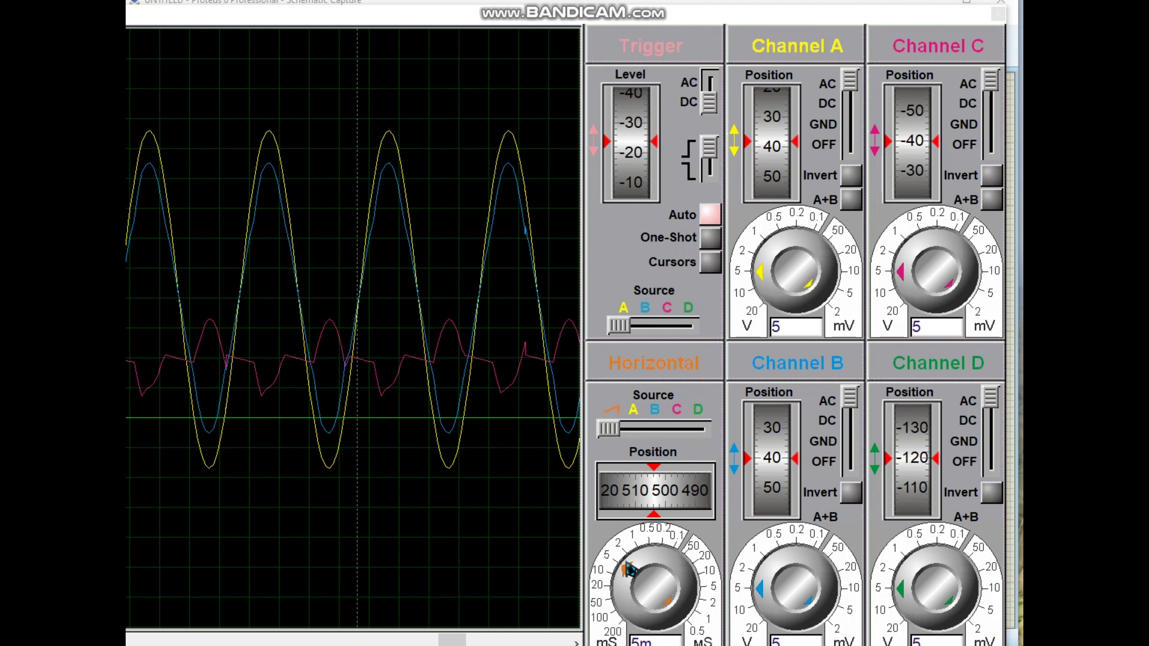
Step: Compare the traces over more and fewer cycles at 20 ms, 5 ms and 2 ms timebases, finishing with 5 ms
{"action": "left_click", "coordinate": [626, 585]}
{"action": "left_click", "coordinate": [627, 598]}
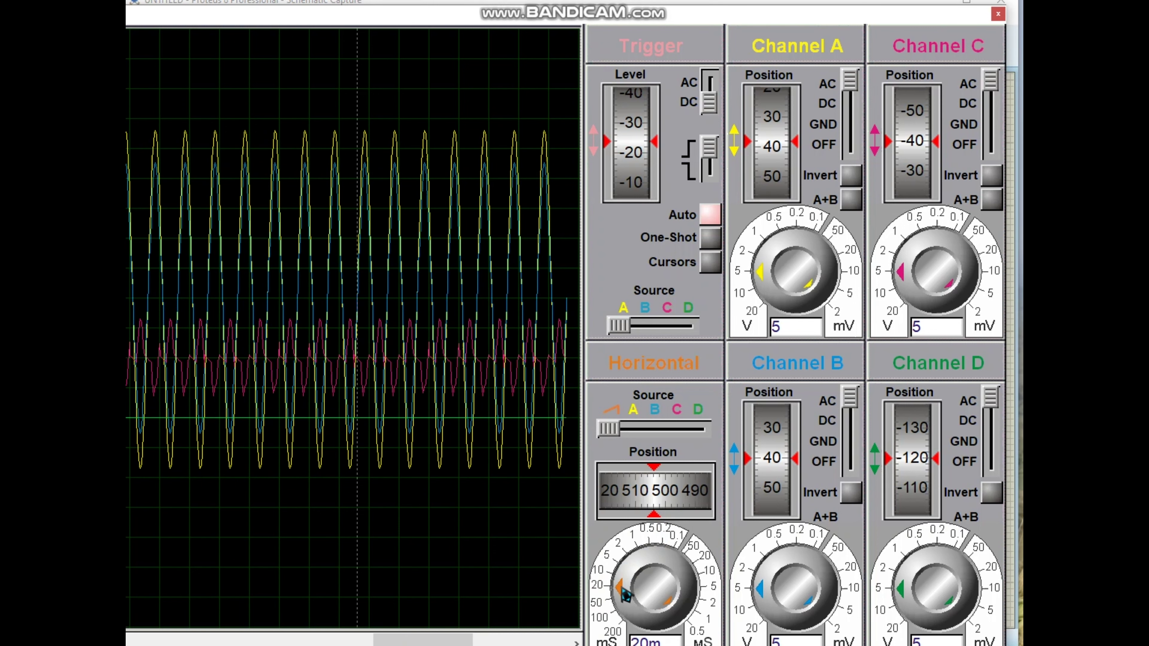
{"action": "left_click", "coordinate": [627, 595]}
{"action": "left_click", "coordinate": [627, 580]}
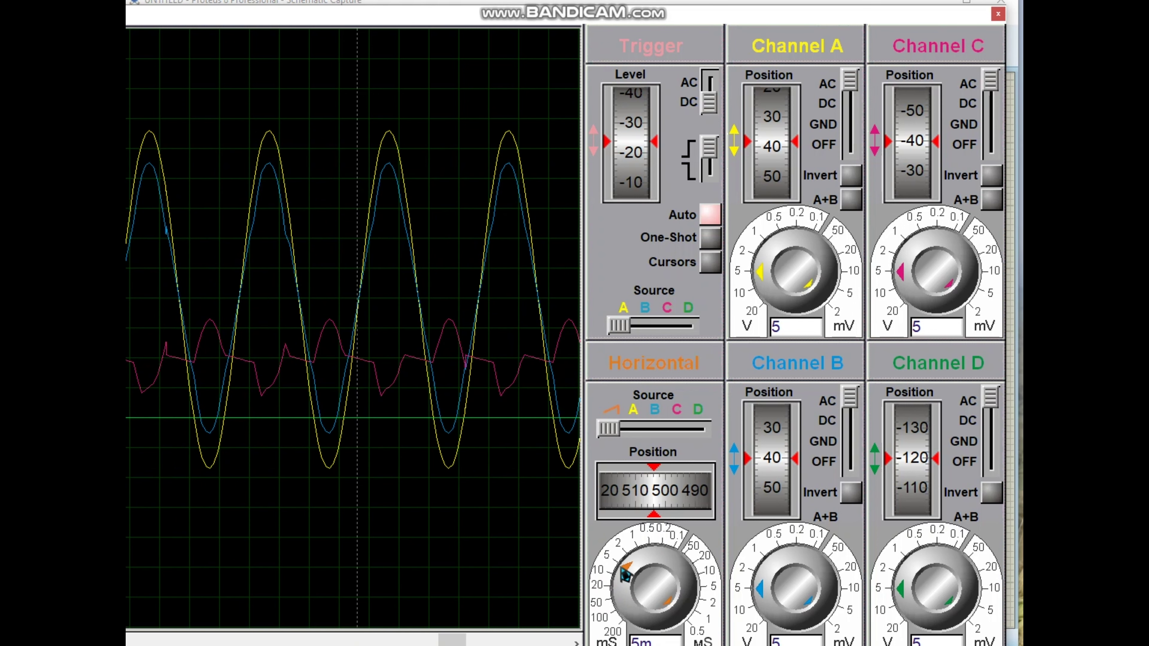
{"action": "left_click", "coordinate": [634, 568]}
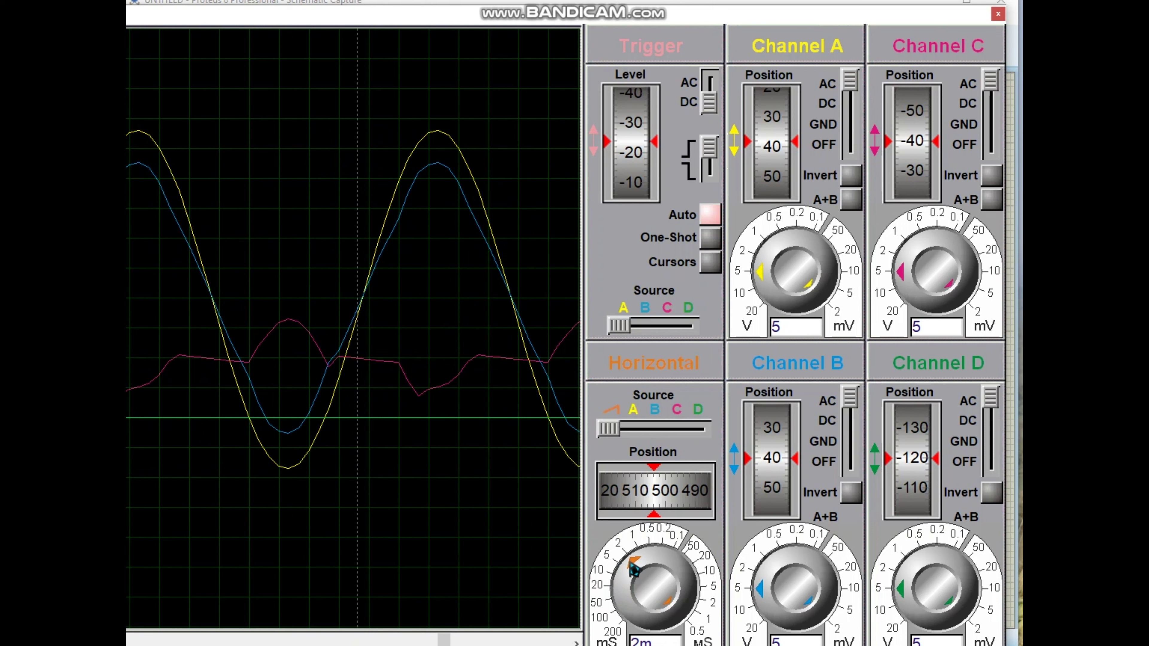
{"action": "left_click", "coordinate": [632, 570]}
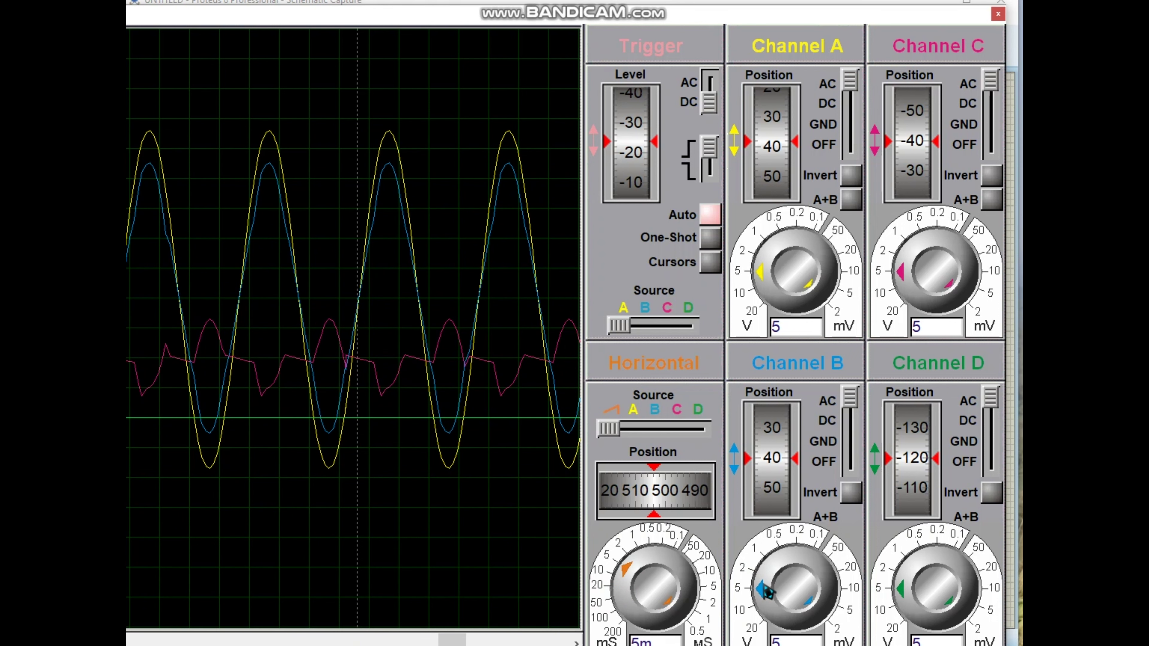